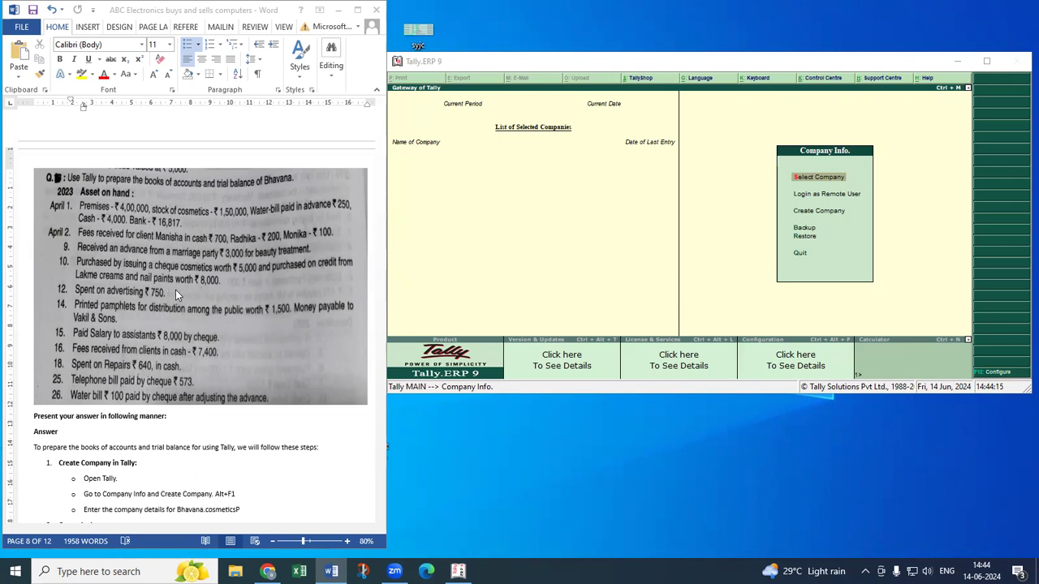
Step: Start creating a new company in Tally.ERP 9 and name it Bhavana Cosmetics Co
click(179, 286)
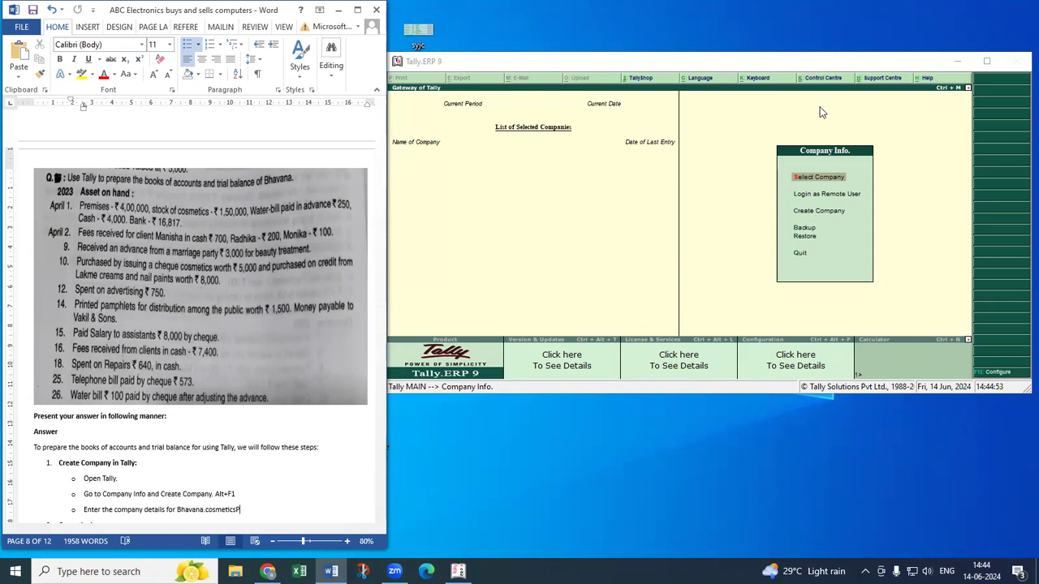
click(820, 217)
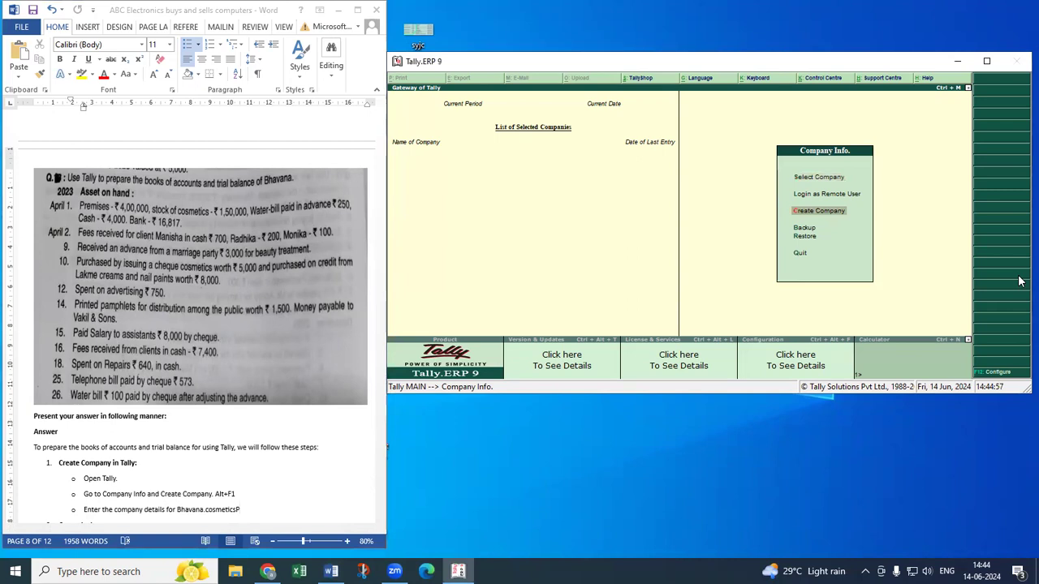
key(Return)
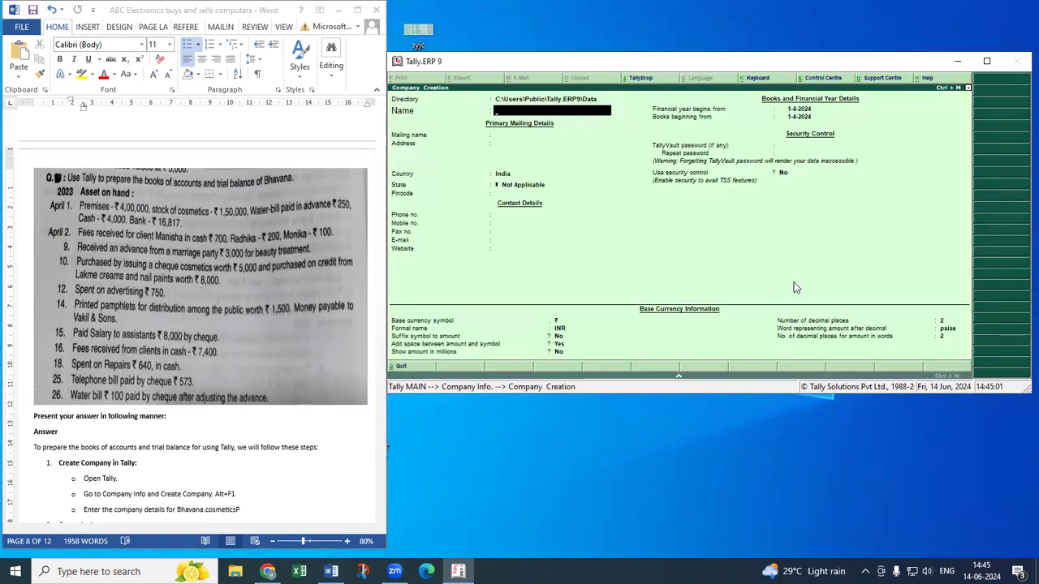
text(Bhavana)
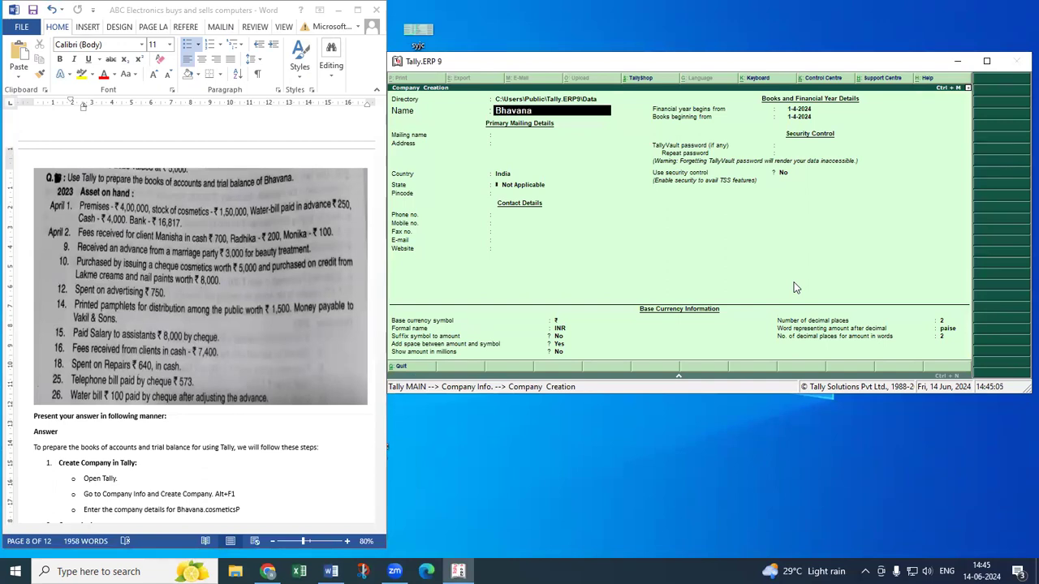
text( Cosmetics Co)
key(Return)
Step: Set the company's state to Maharashtra and accept the remaining default details to create the company
key(Return)
key(Return)
key(Return)
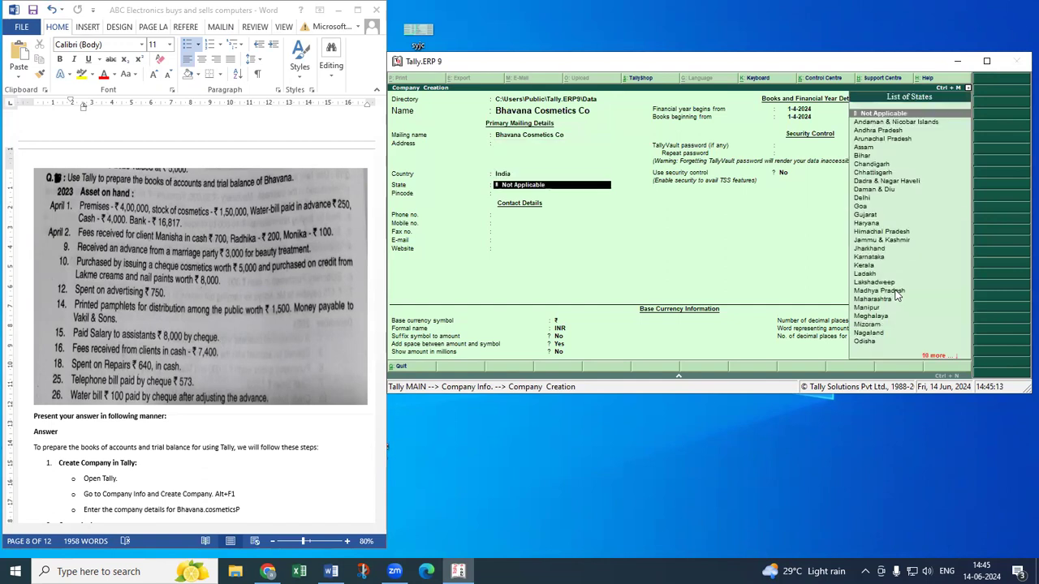
text(m)
key(Down)
key(Down)
key(Return)
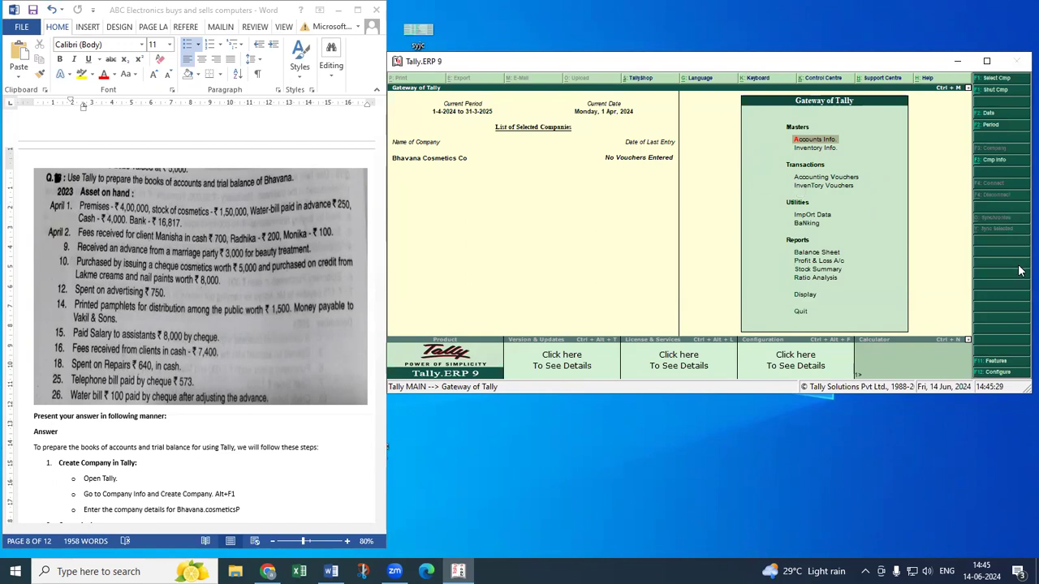
Step: Start a new single ledger named Premise and place it under Fixed Assets
key(Return)
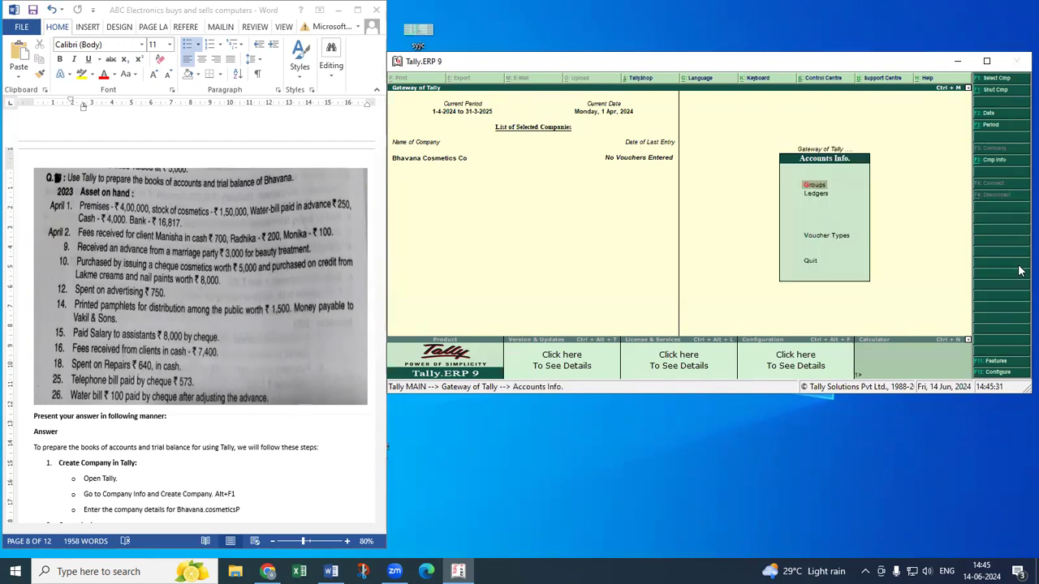
key(Down)
key(Return)
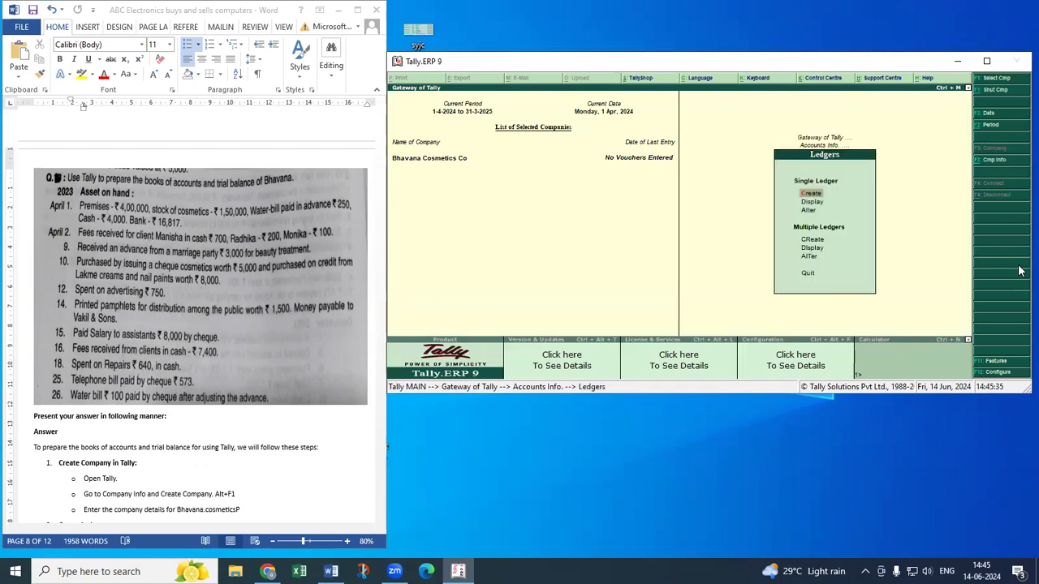
key(Return)
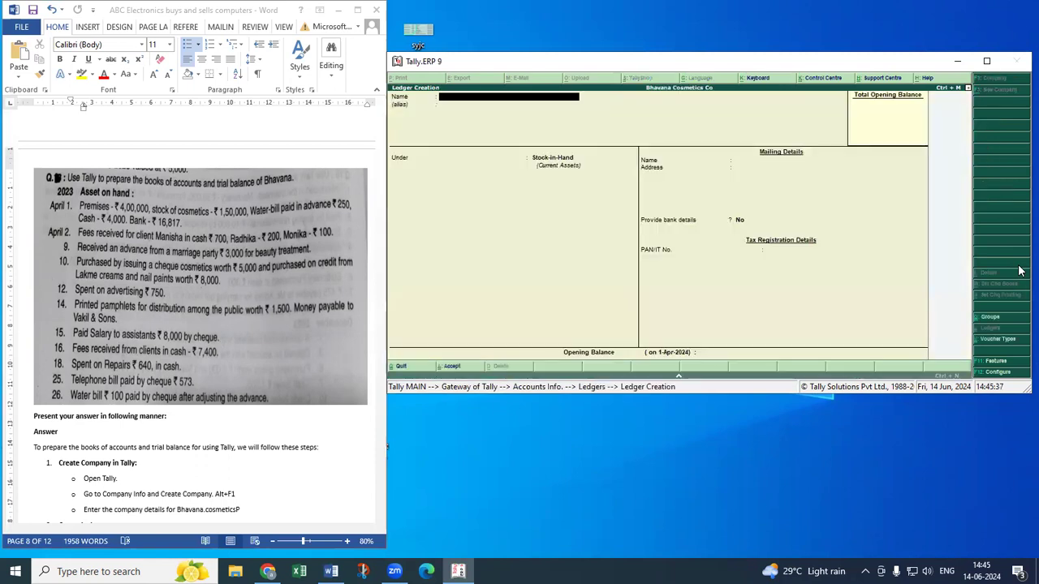
text(Premise)
key(Return)
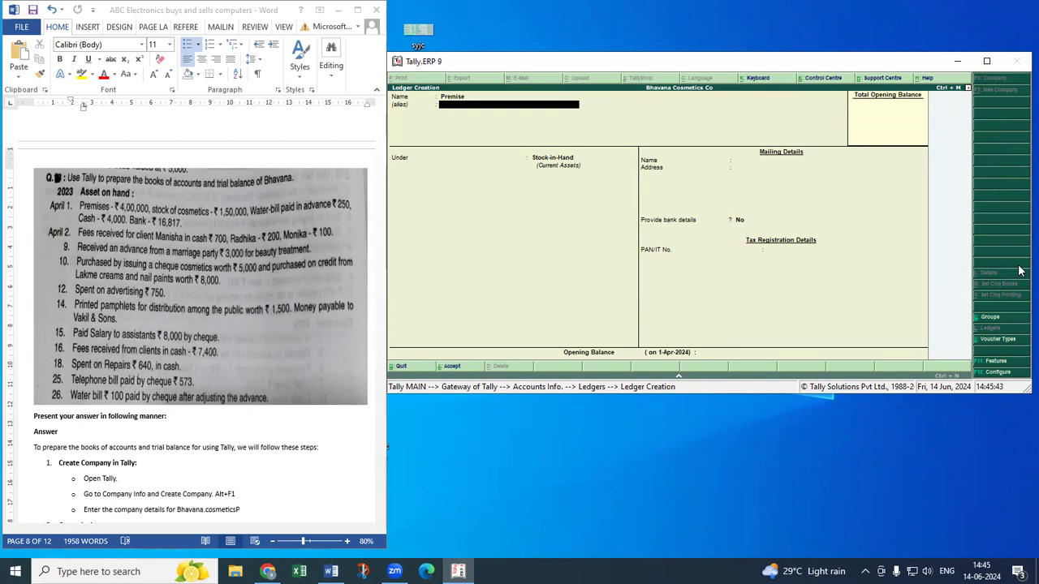
key(Return)
text(F)
key(Return)
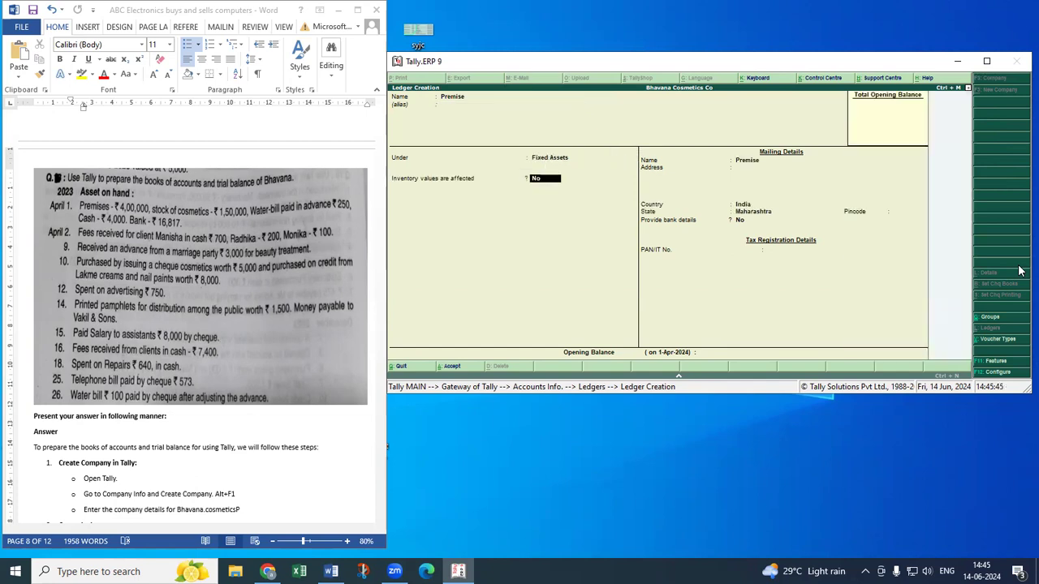
Step: Give the Premise ledger a debit opening balance of 4,00,000, keeping the other defaults, and save it
key(Return)
key(Return)
key(Return)
key(Return)
key(Return)
key(Return)
key(Return)
key(Return)
text(4,00,000)
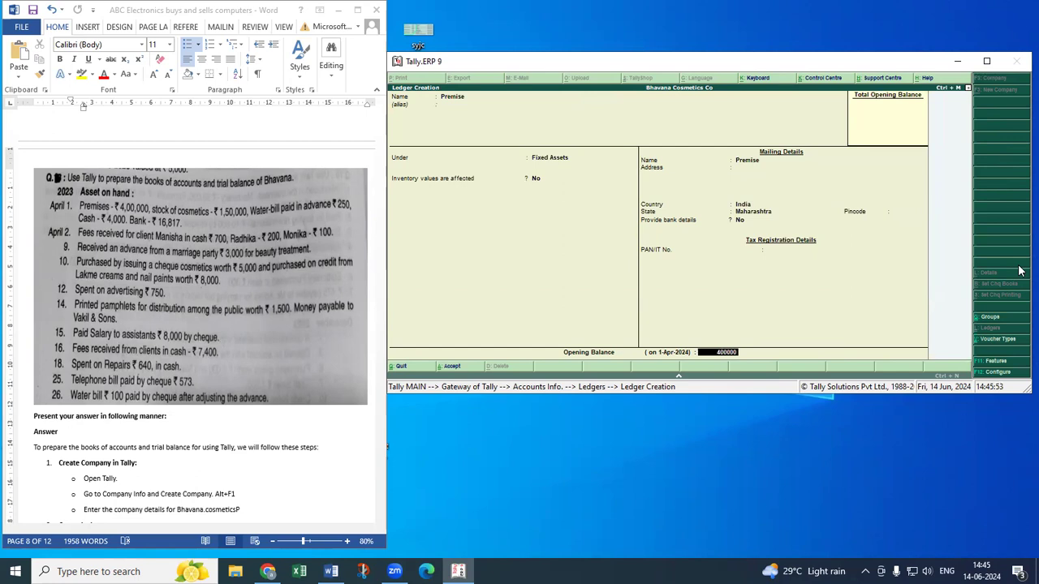
key(Return)
key(Return)
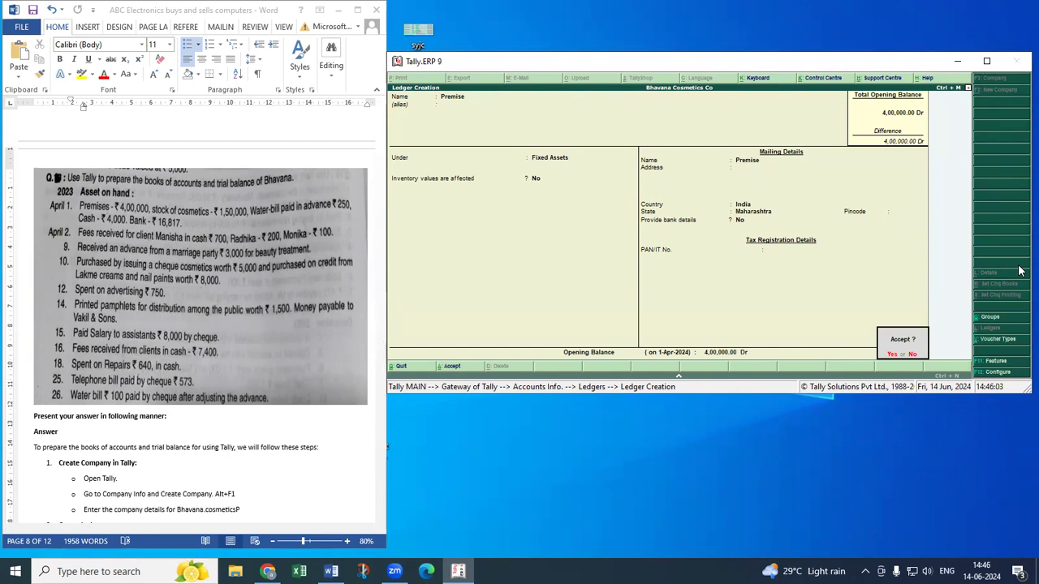
key(Return)
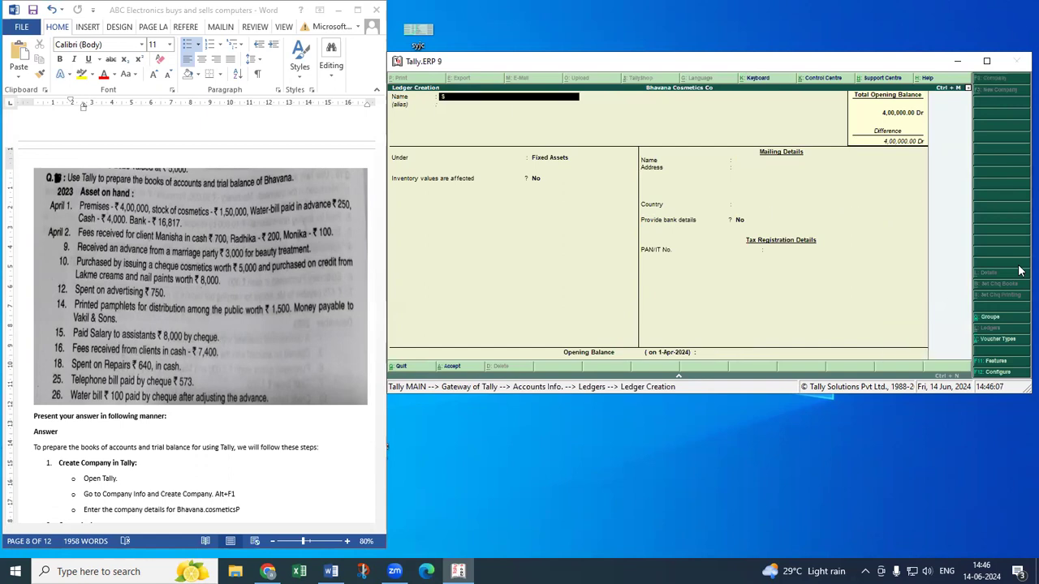
Step: Enter a new ledger named Stock of Cosmetics and place it under Current Assets
text(Stock of Cosmetics)
key(Return)
key(Return)
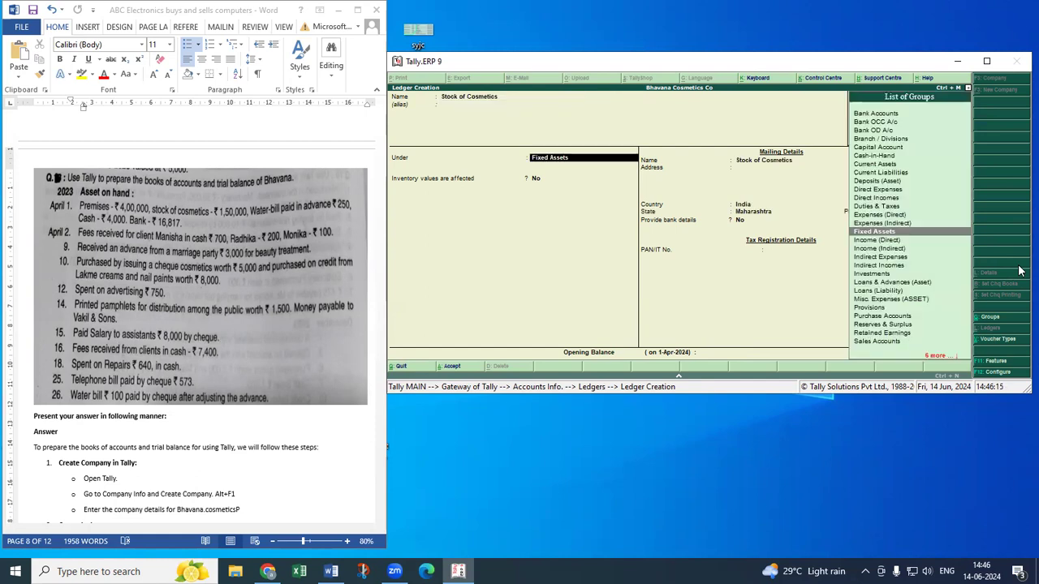
text(Cu)
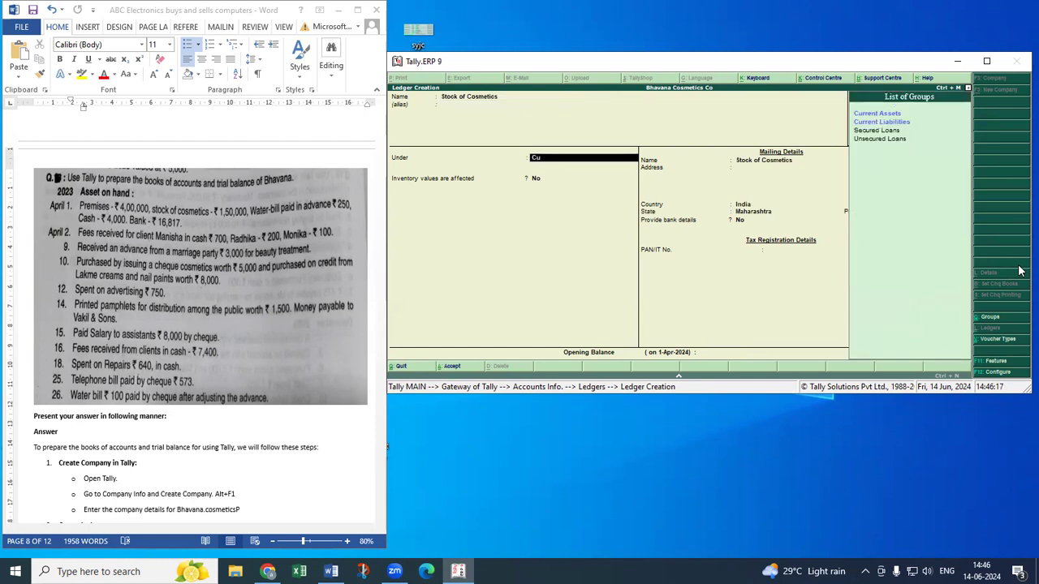
key(Return)
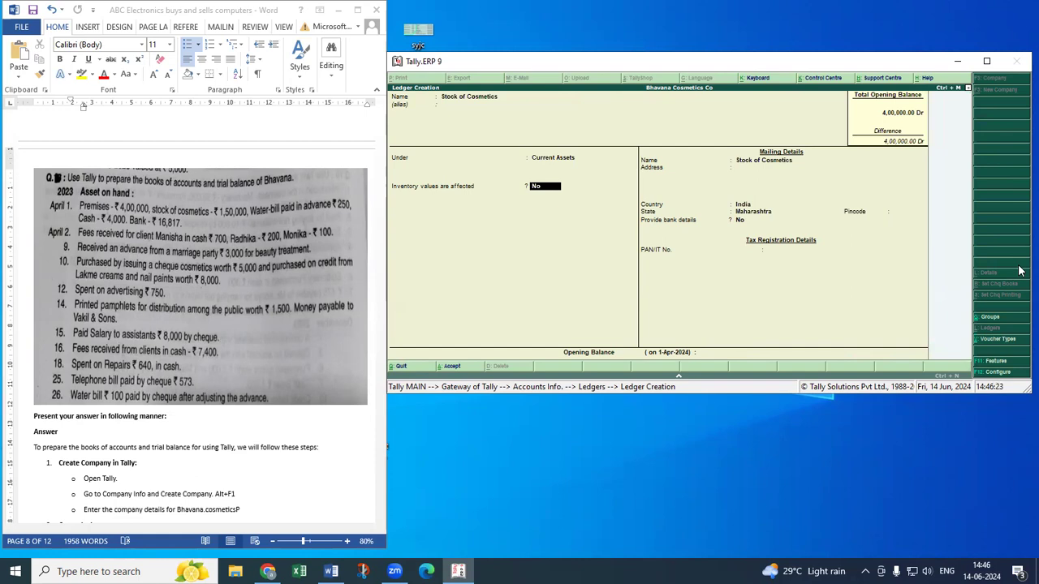
Step: Give the Stock of Cosmetics ledger a debit opening balance of 1,50,000, keeping the other defaults, and save it
key(Return)
key(Return)
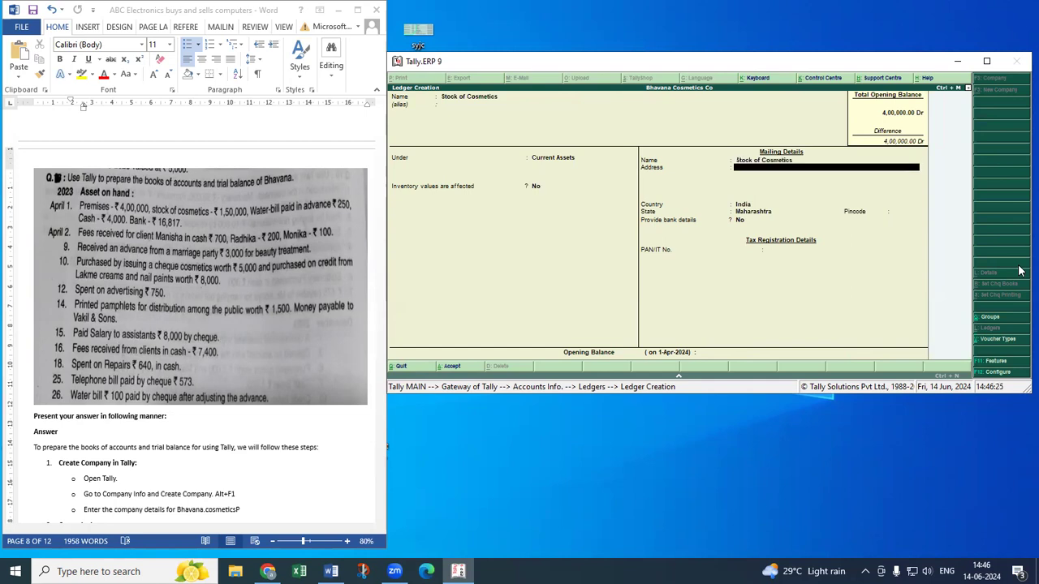
key(Return)
key(Return)
key(Return)
key(Return)
key(Return)
key(Return)
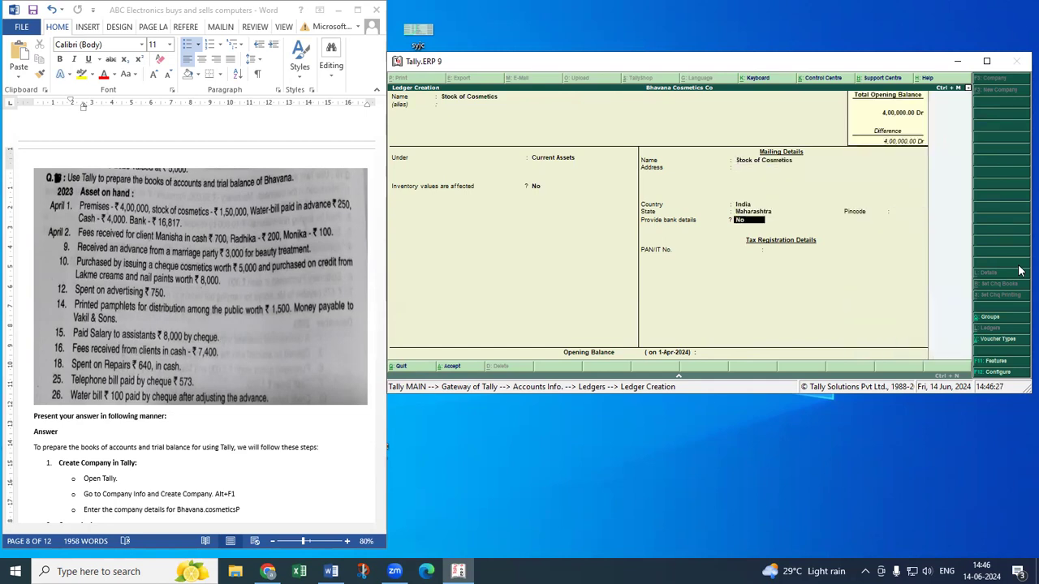
text(150000)
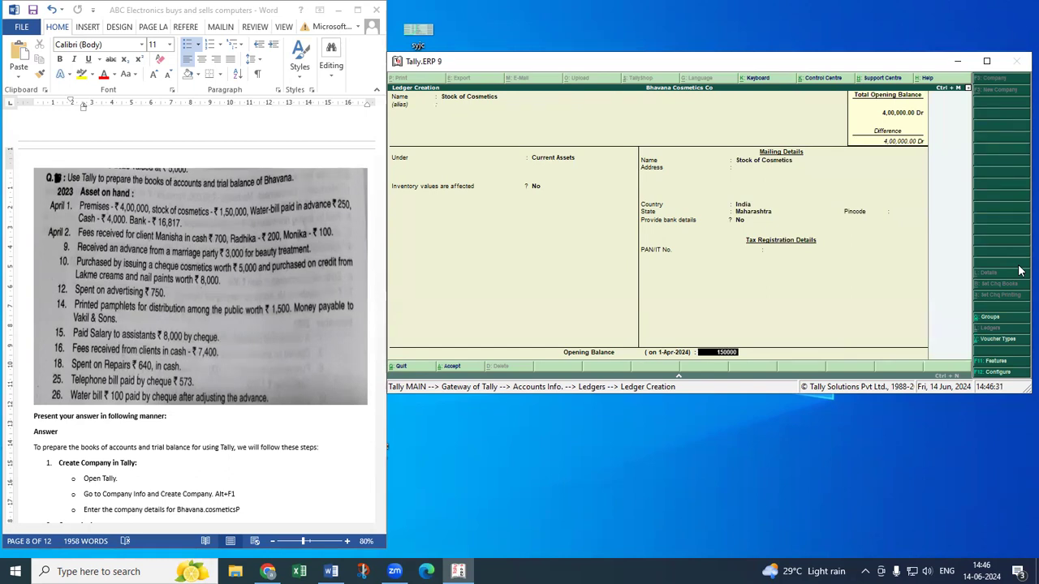
key(Return)
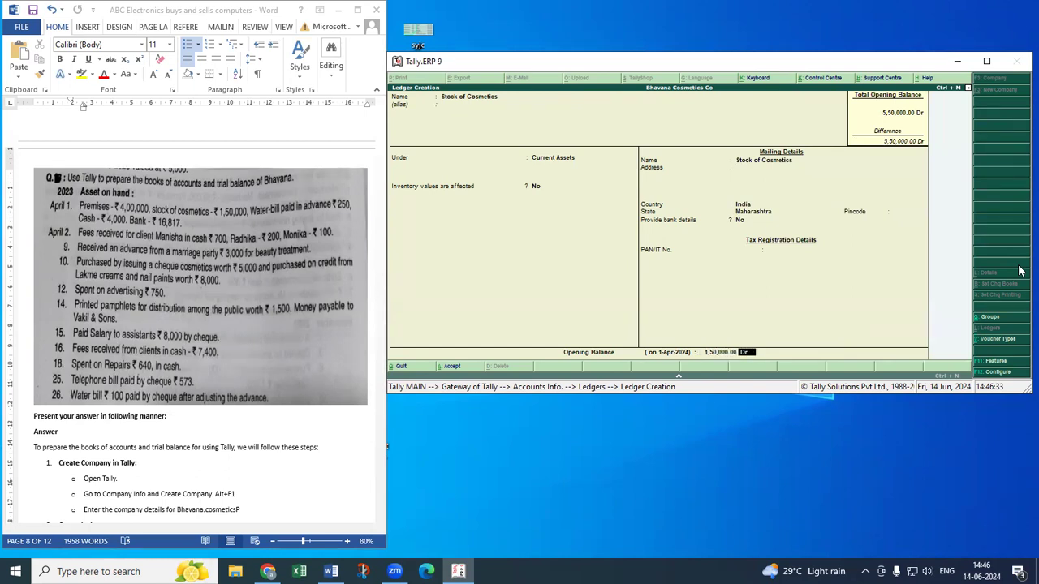
key(Return)
key(Return)
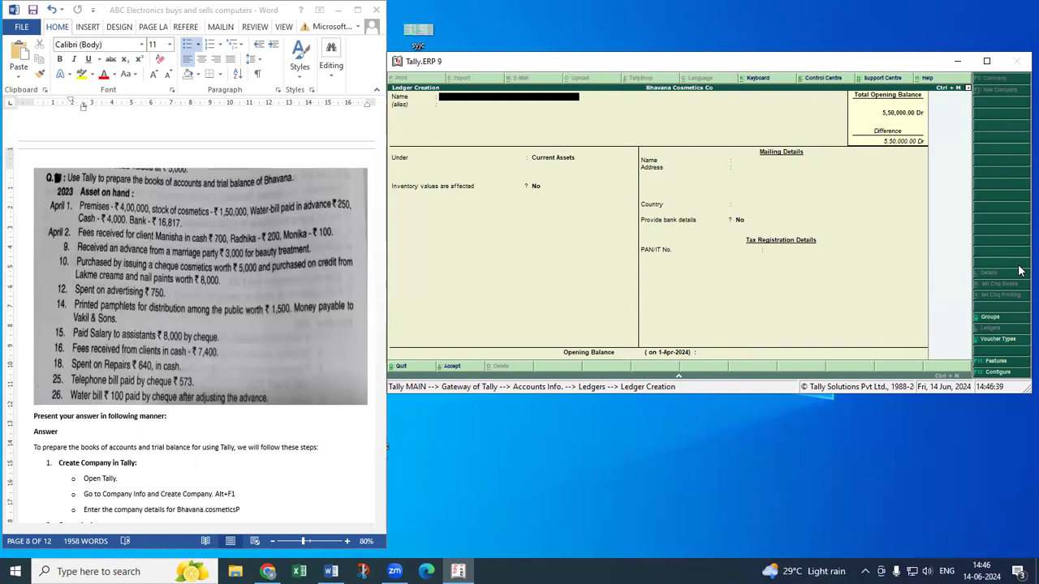
Step: Enter a new ledger named Water Bill Advance and keep it under Current Assets
text(Water bill Advance)
key(Return)
key(Return)
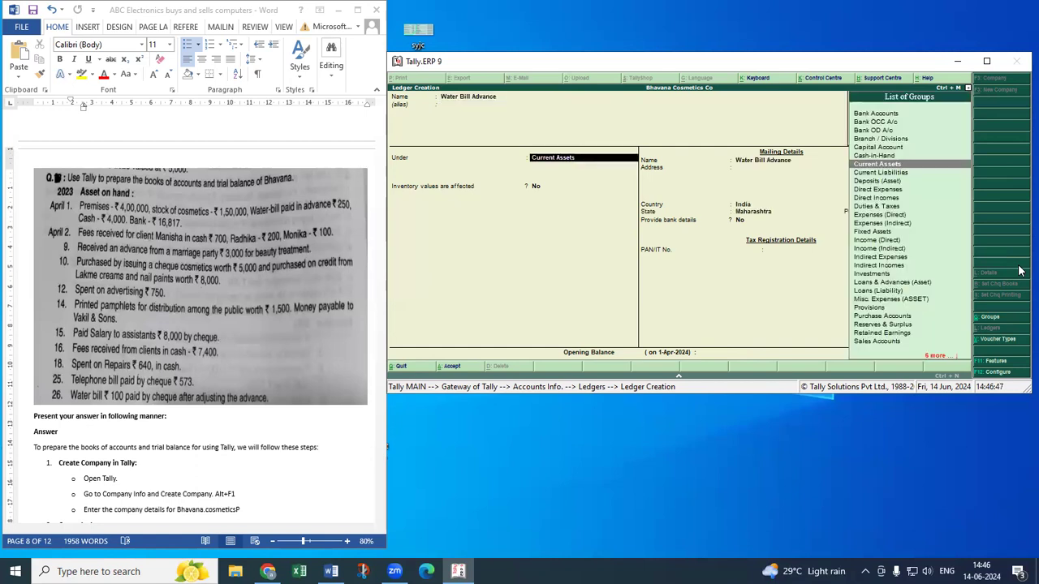
key(Return)
Step: Give the Water Bill Advance ledger a debit opening balance of 250, keeping the other defaults, and save it
key(Return)
key(Return)
key(Return)
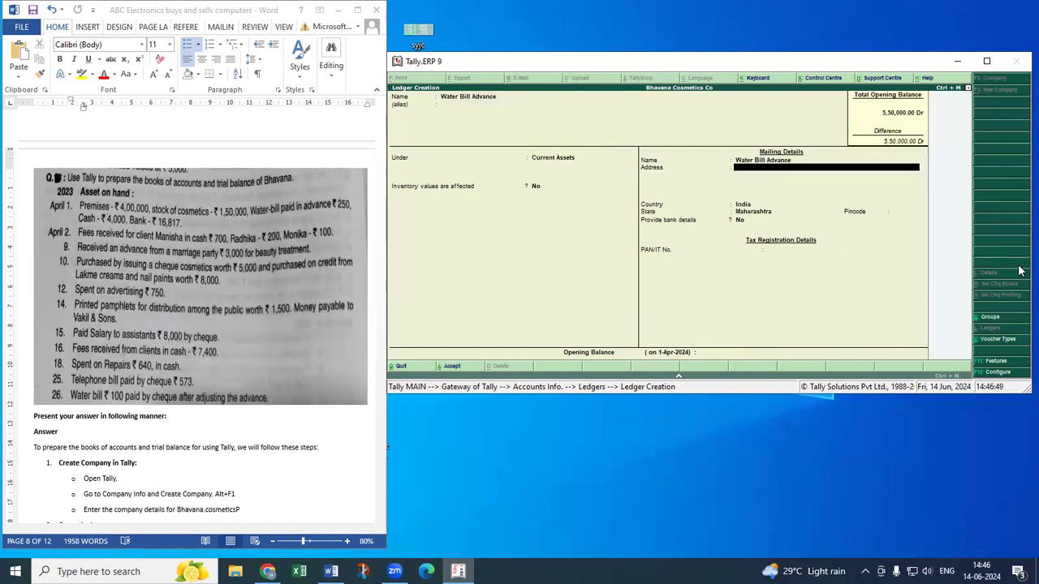
key(Return)
key(Return)
key(Return)
key(Return)
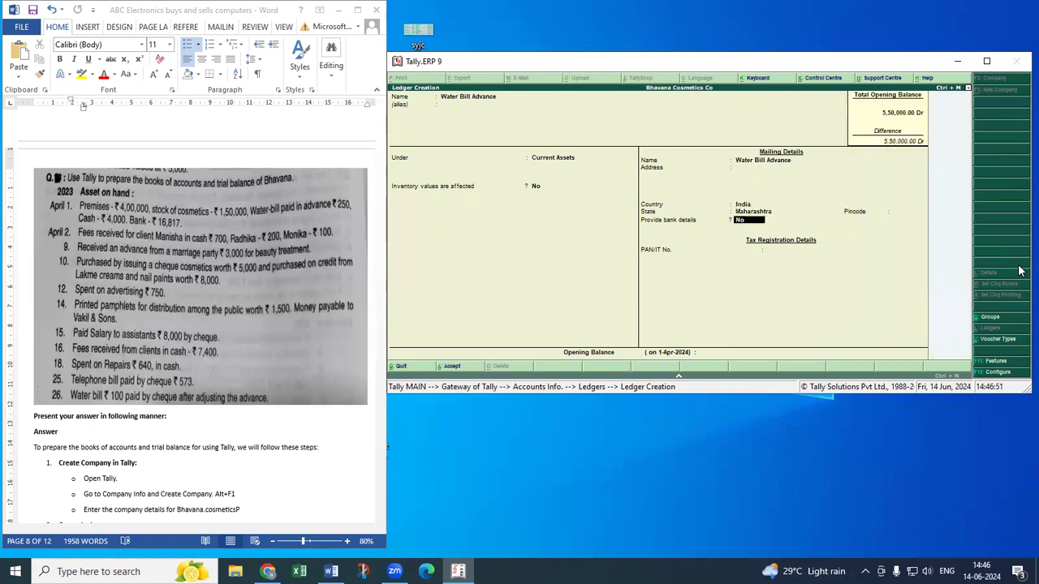
key(Return)
text(250)
key(Return)
key(Return)
key(y)
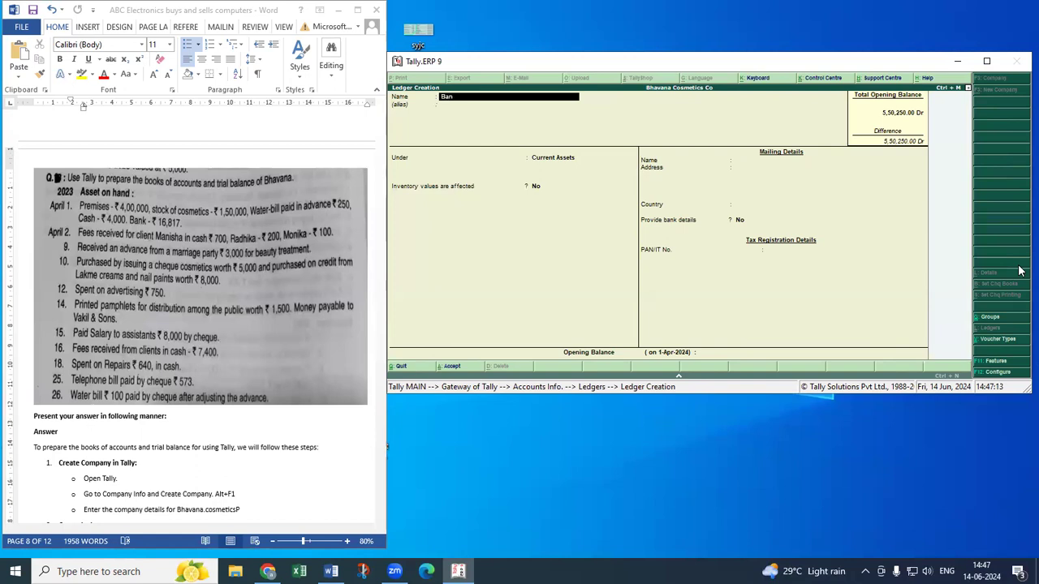
Step: Enter a new ledger named Bank and place it under Bank Accounts
key(Return)
key(Return)
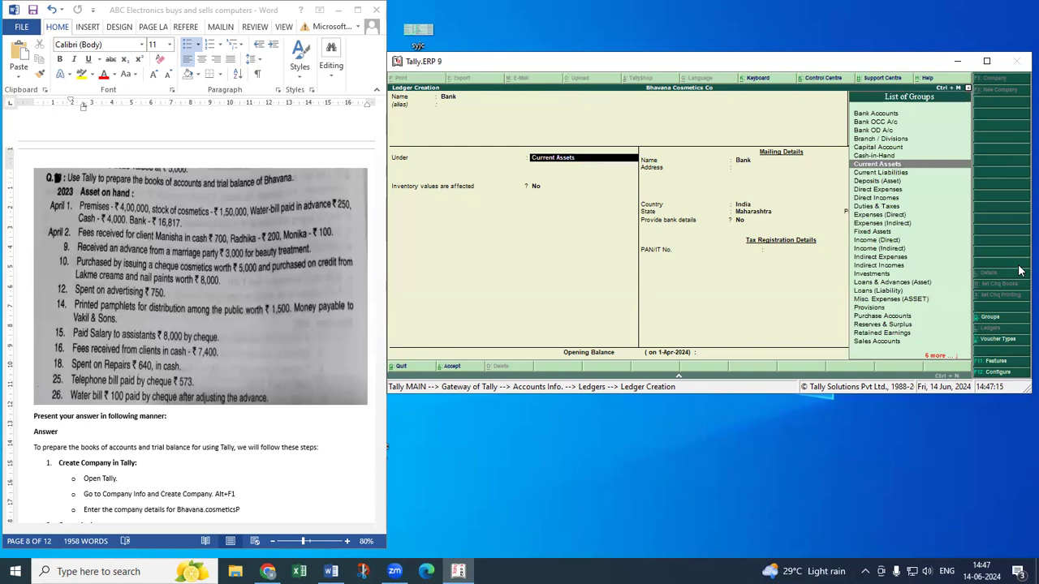
text(B)
key(Return)
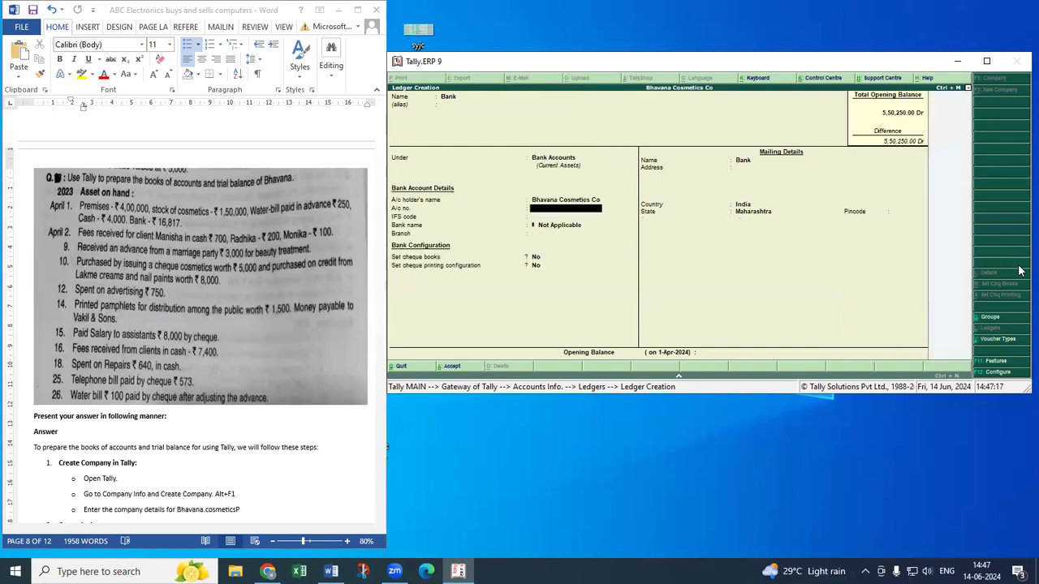
Step: Give the Bank ledger a debit opening balance of 16,817, leaving the bank and mailing details at their defaults, and save it
key(Return)
key(Return)
key(Return)
key(Return)
key(Return)
key(Return)
key(Return)
key(Return)
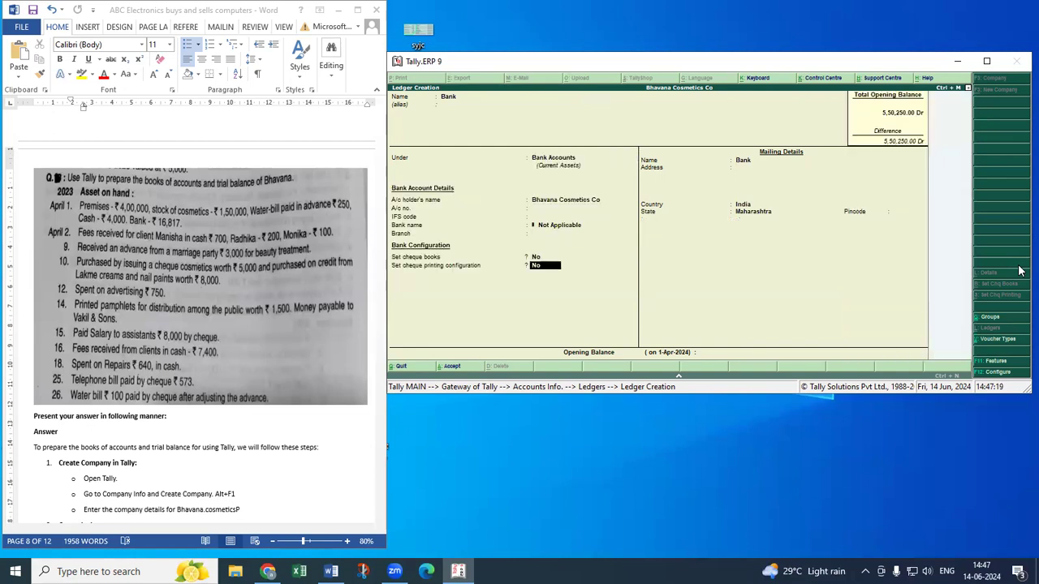
key(Return)
key(Return)
key(Return)
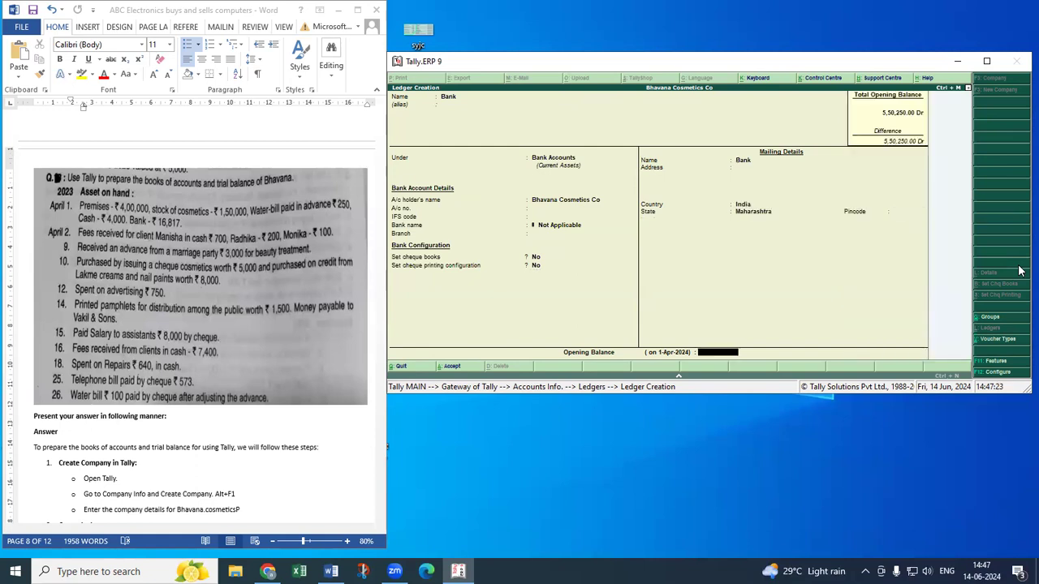
text(16817)
key(Return)
key(Return)
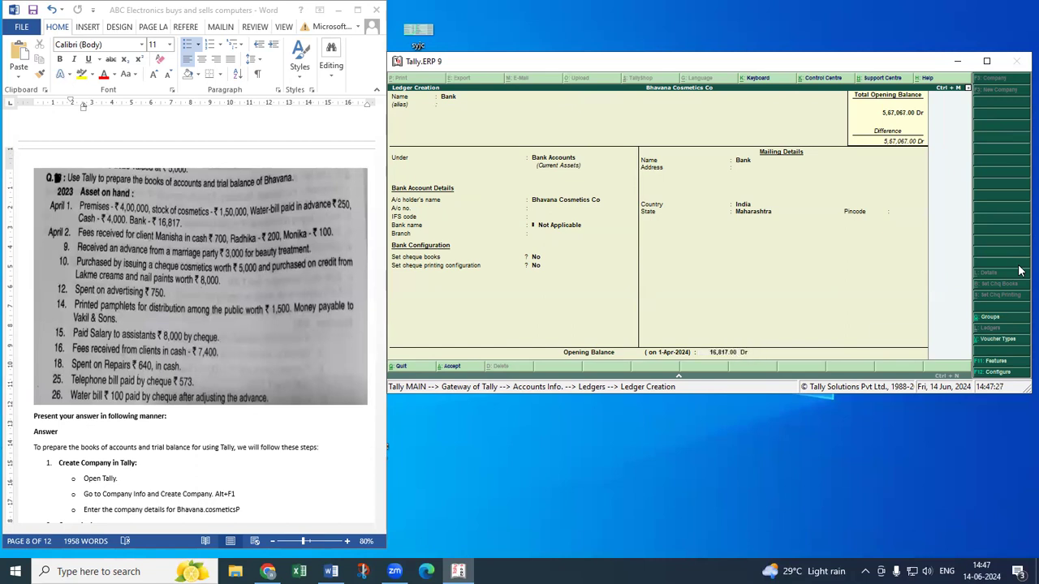
key(Return)
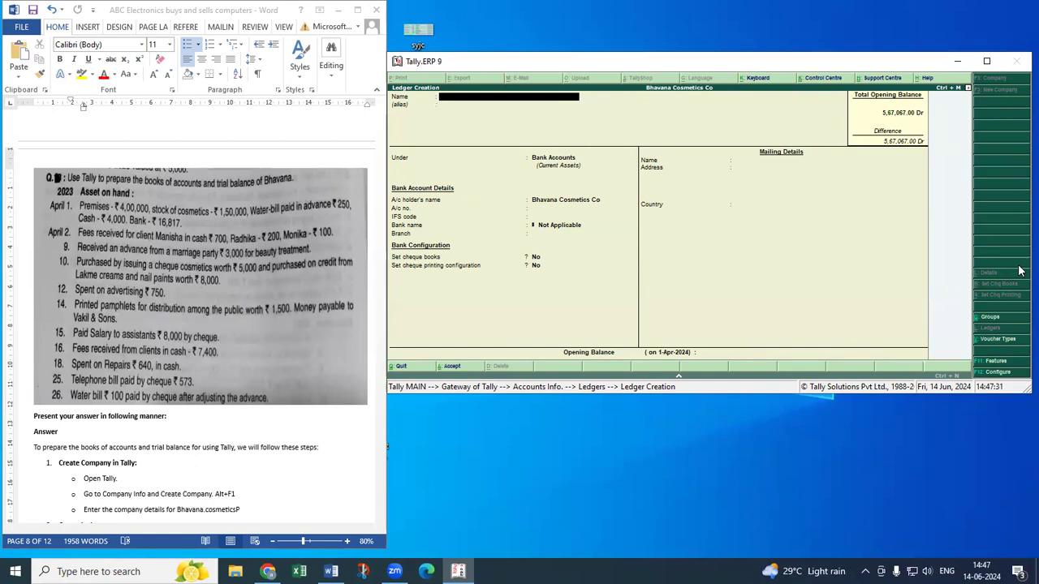
Step: Leave ledger creation and open the existing Cash ledger for alteration
key(Escape)
key(y)
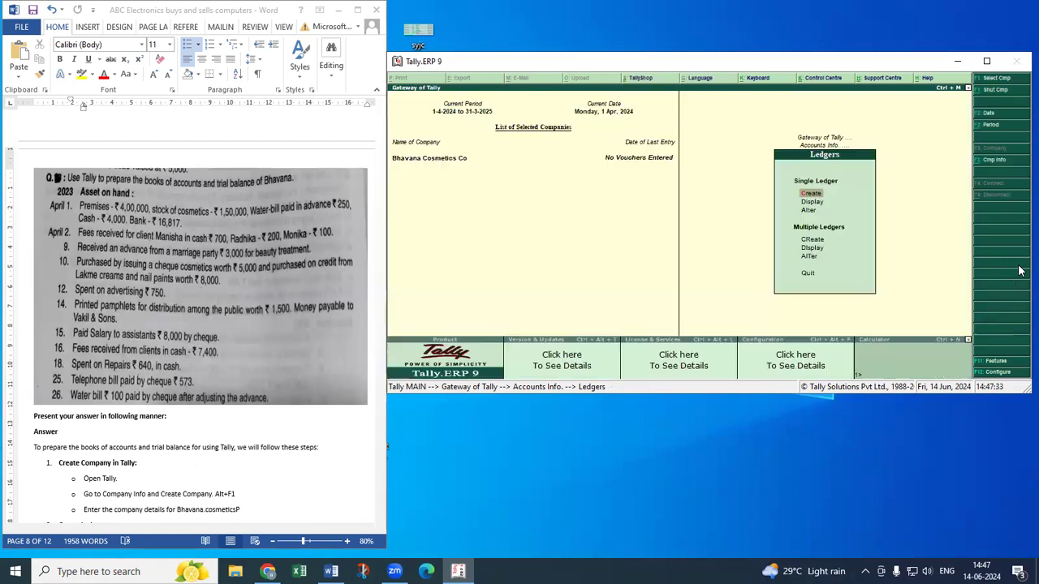
key(Down)
key(Down)
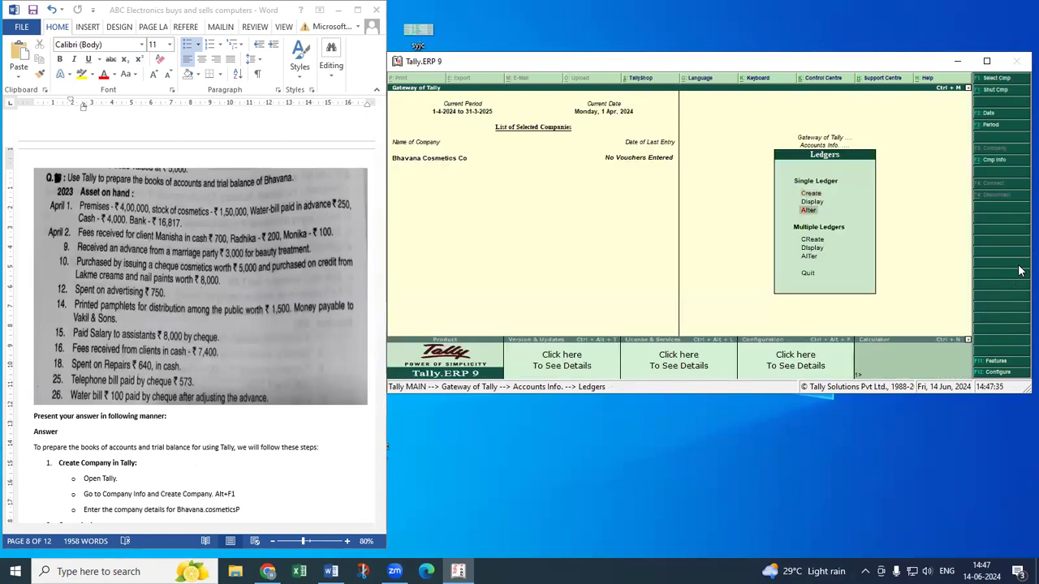
key(Return)
key(Down)
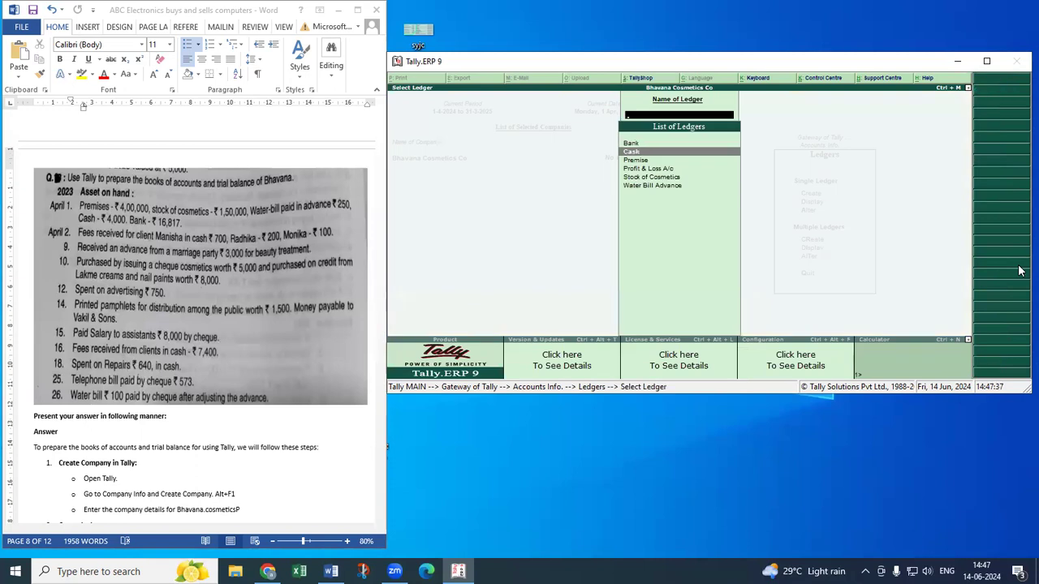
key(Return)
Step: Give the Cash ledger a debit opening balance of 4,000, keeping its other details, save it and leave ledger alteration
key(Return)
key(Return)
key(Return)
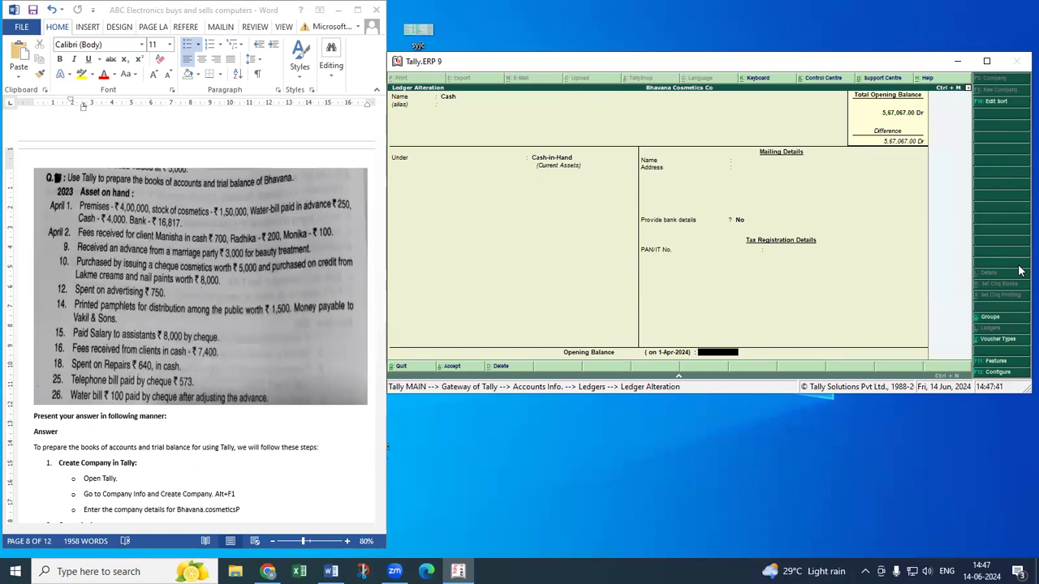
text(4,000)
key(Return)
key(Return)
key(Return)
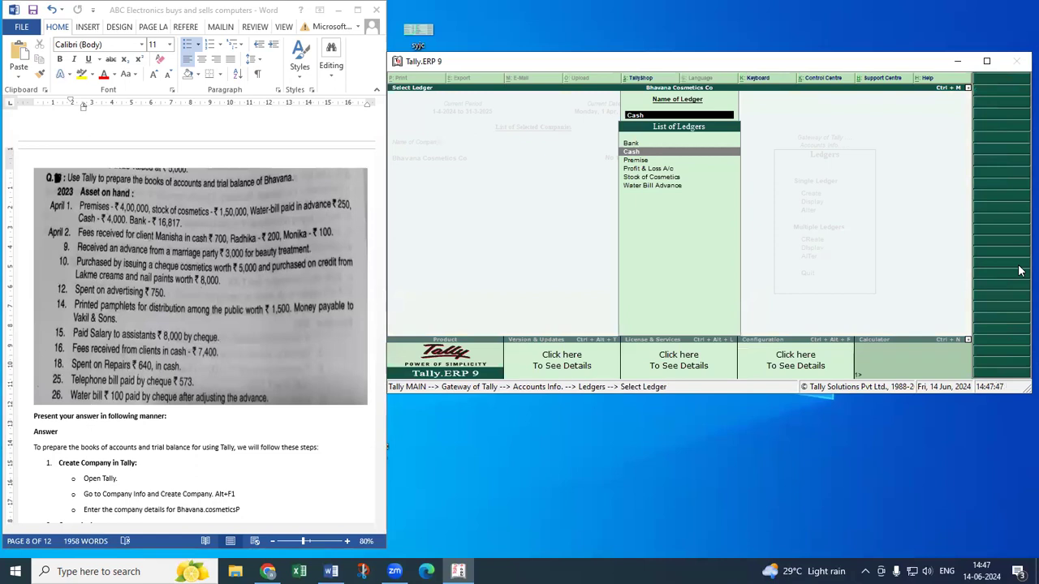
key(Escape)
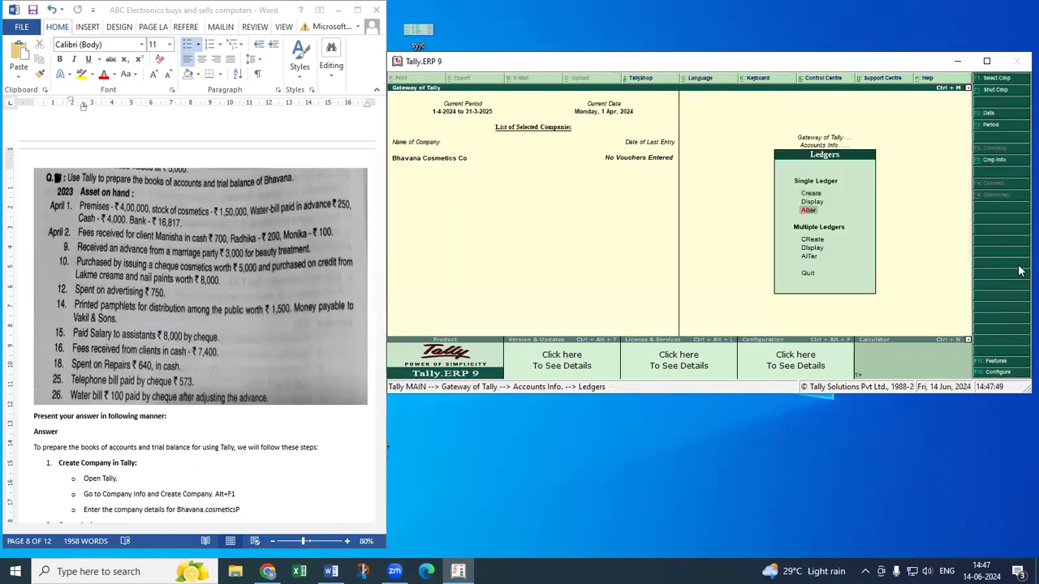
Step: Enter a new single ledger named Capital and place it under Capital Account
key(Up)
key(Up)
key(Return)
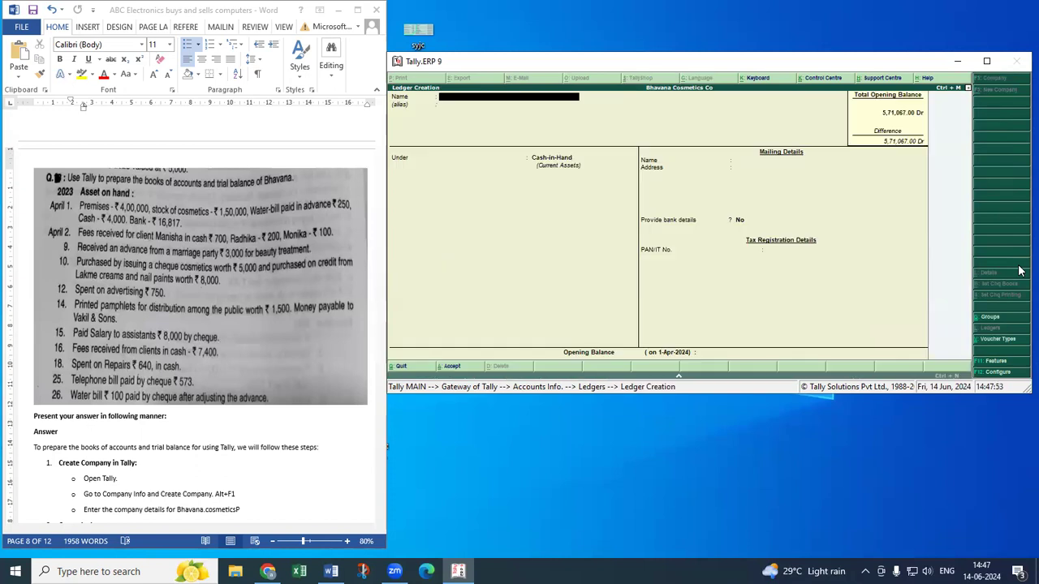
text(Capital)
key(Return)
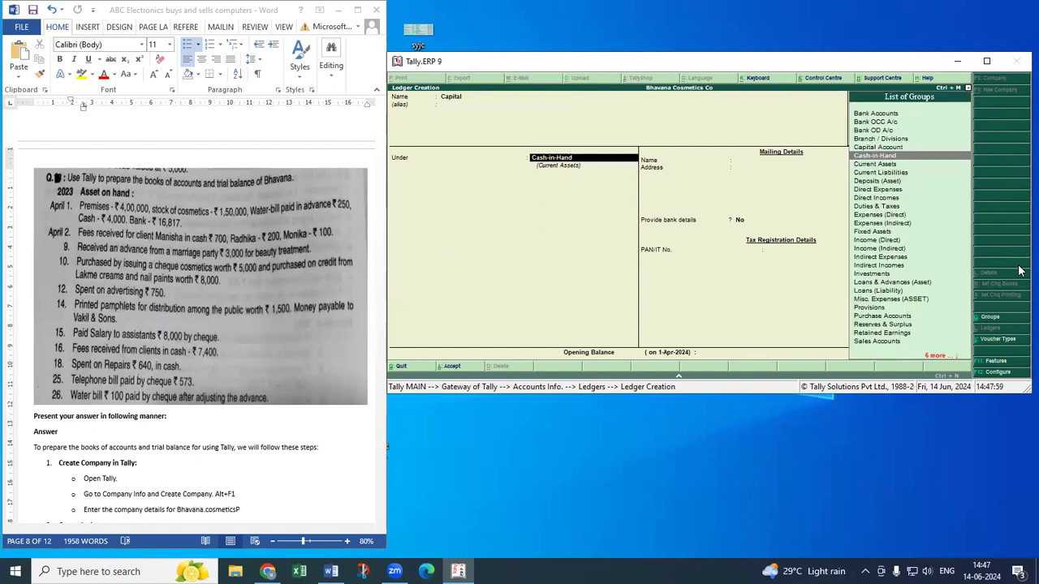
text(Ca)
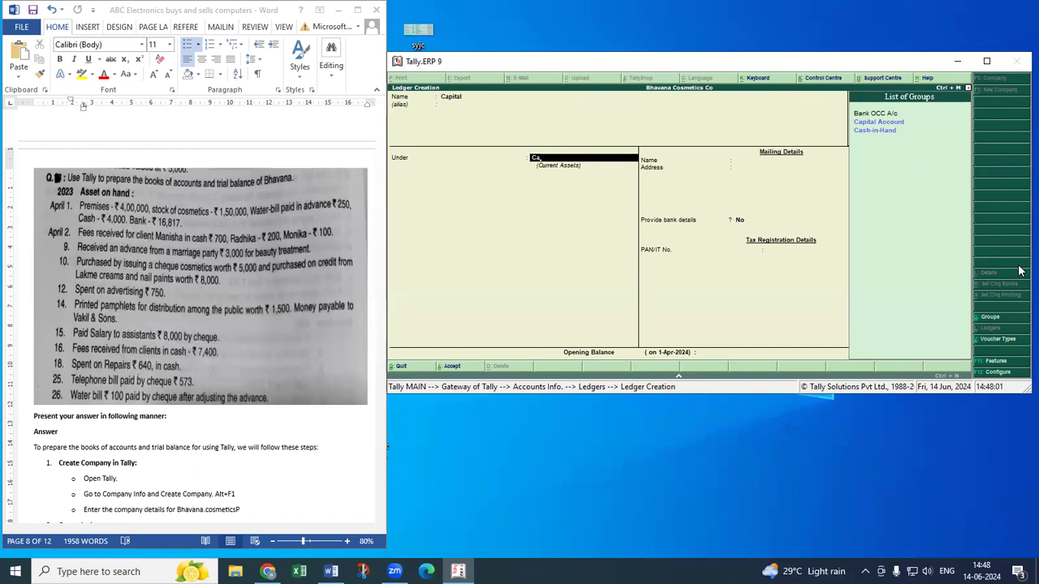
key(Return)
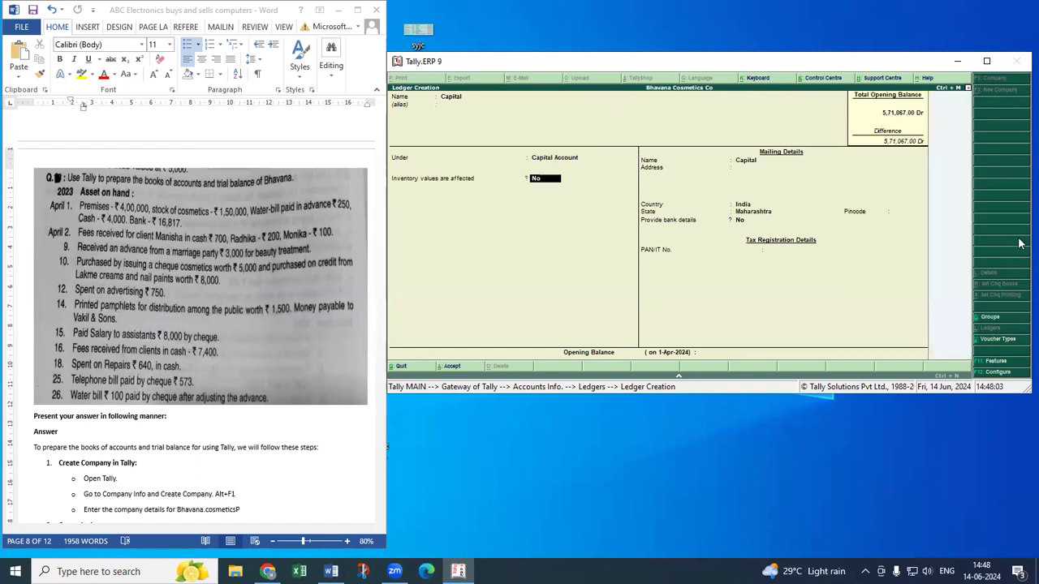
Step: Give the Capital ledger a credit opening balance of 5,71,067, keeping the inventory and mailing defaults, and save it
key(Return)
key(Return)
key(Return)
key(Return)
key(Return)
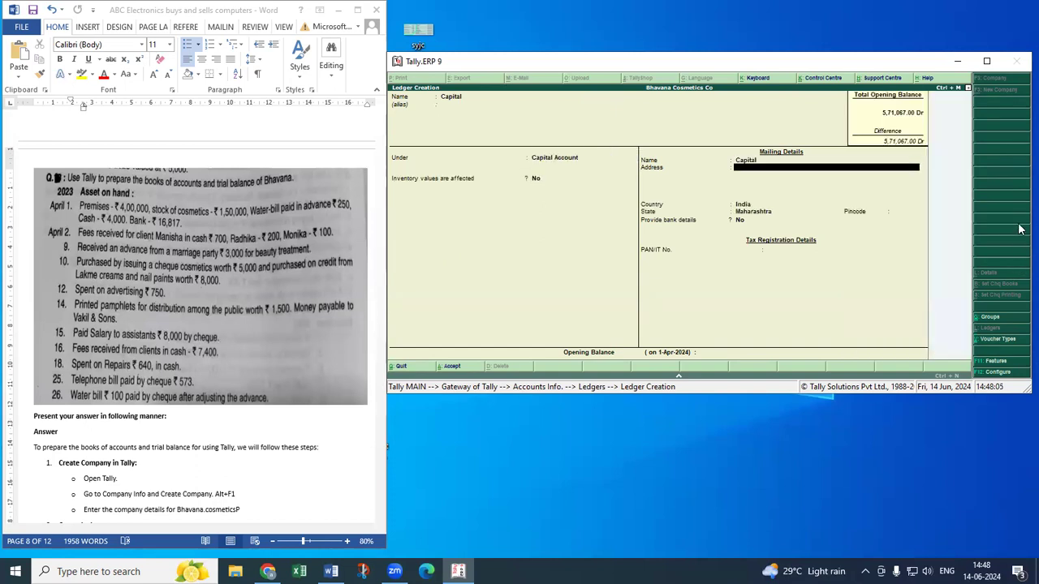
key(Return)
key(Return)
key(Return)
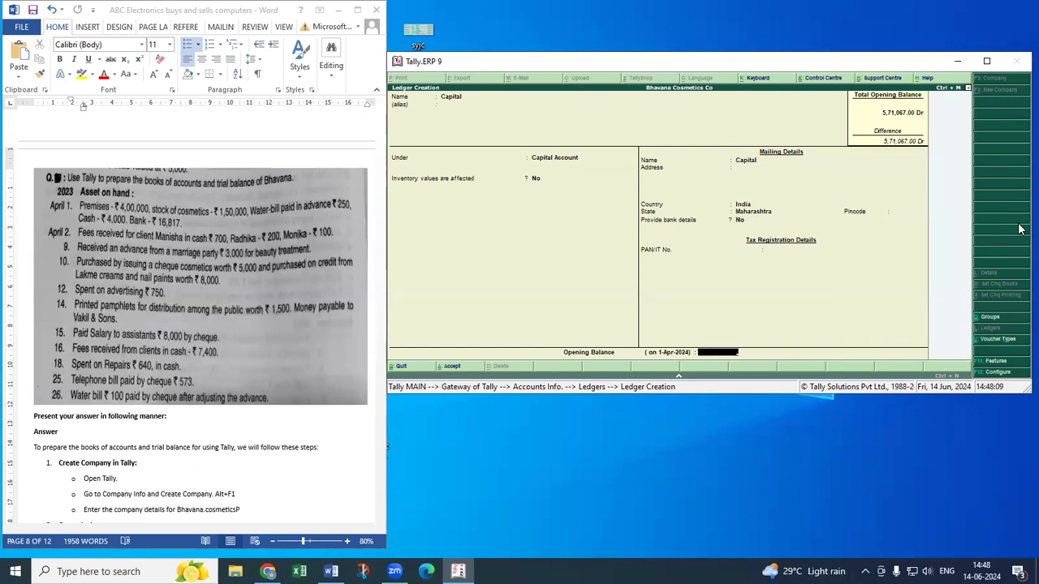
text(5,71,067)
key(Return)
text(c)
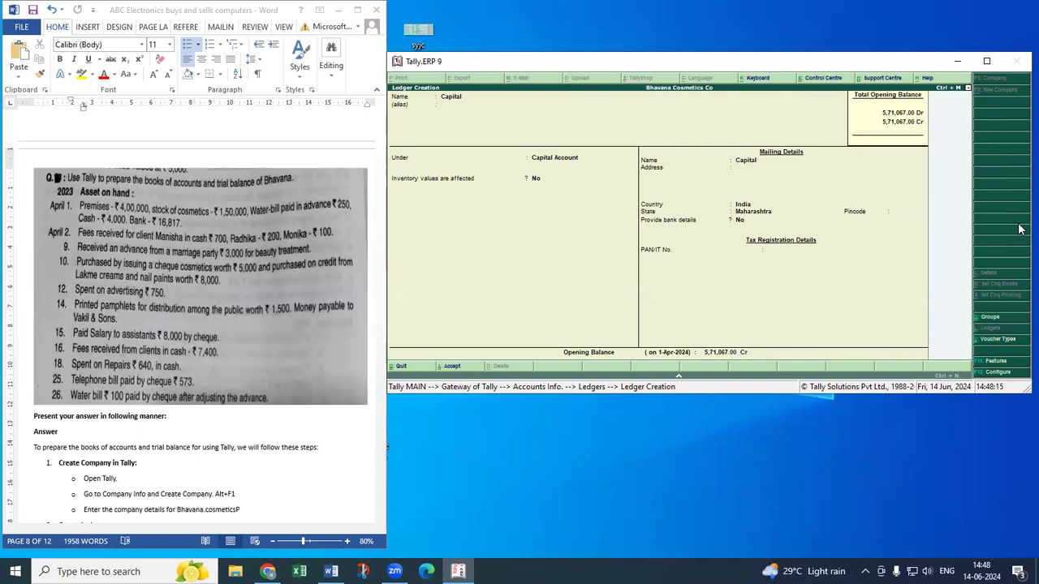
key(Return)
key(Return)
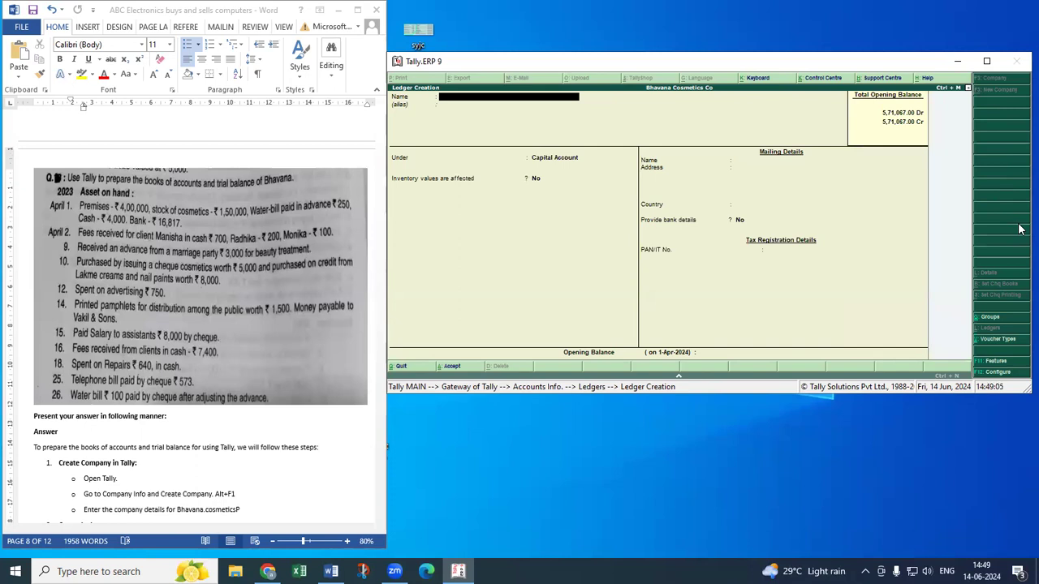
Step: Enter a new ledger named Cosmetics Fees Received and place it under Direct Incomes
text(smetics Fees Received)
key(Return)
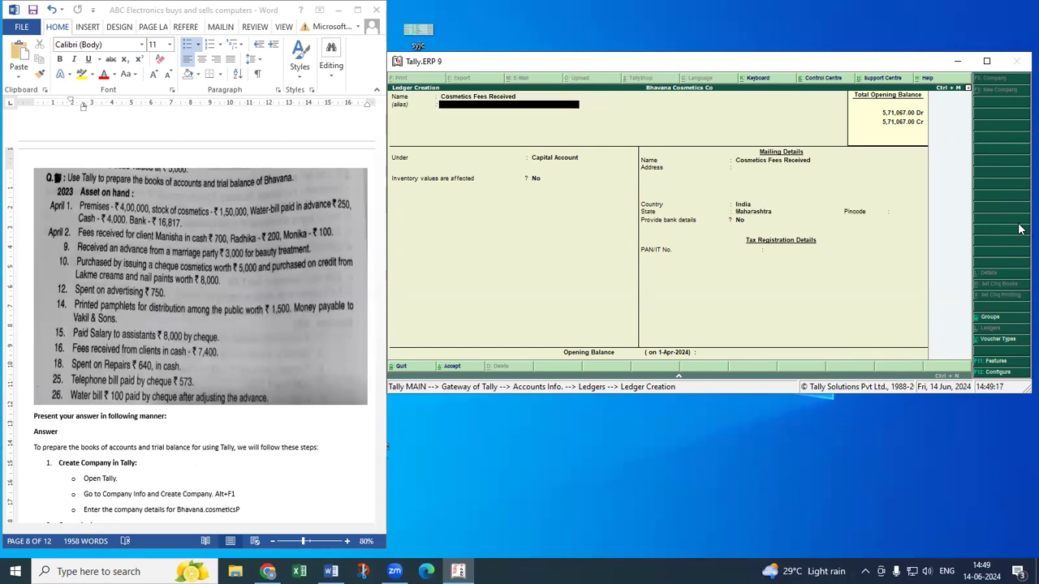
key(Return)
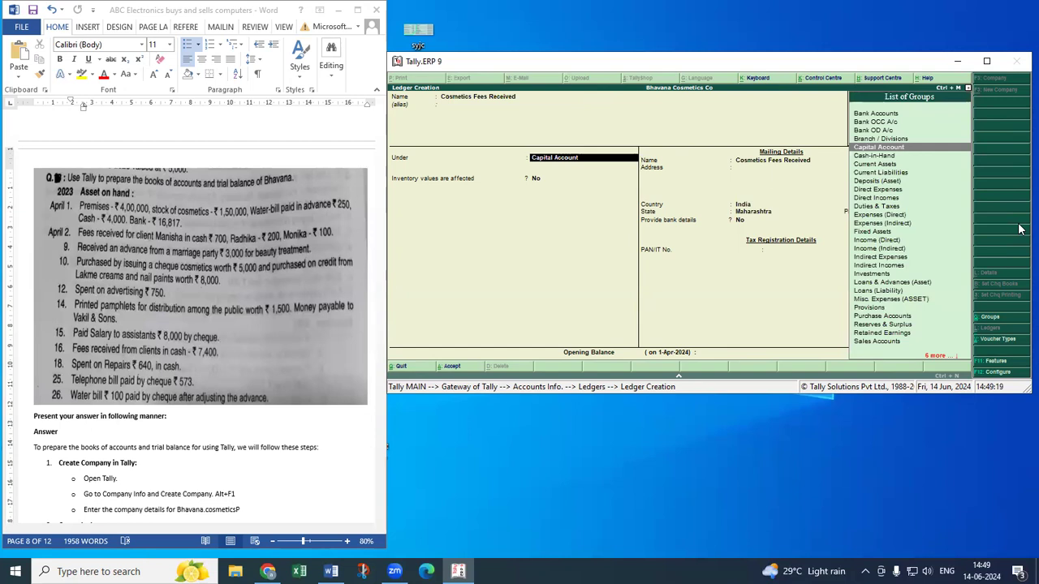
text(D)
key(Down)
key(Down)
key(Down)
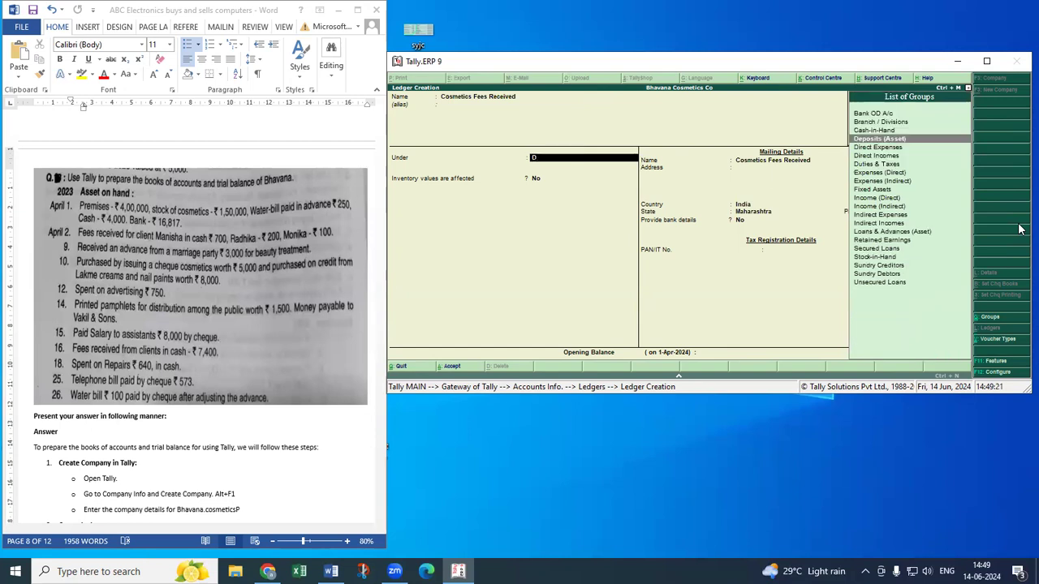
key(Return)
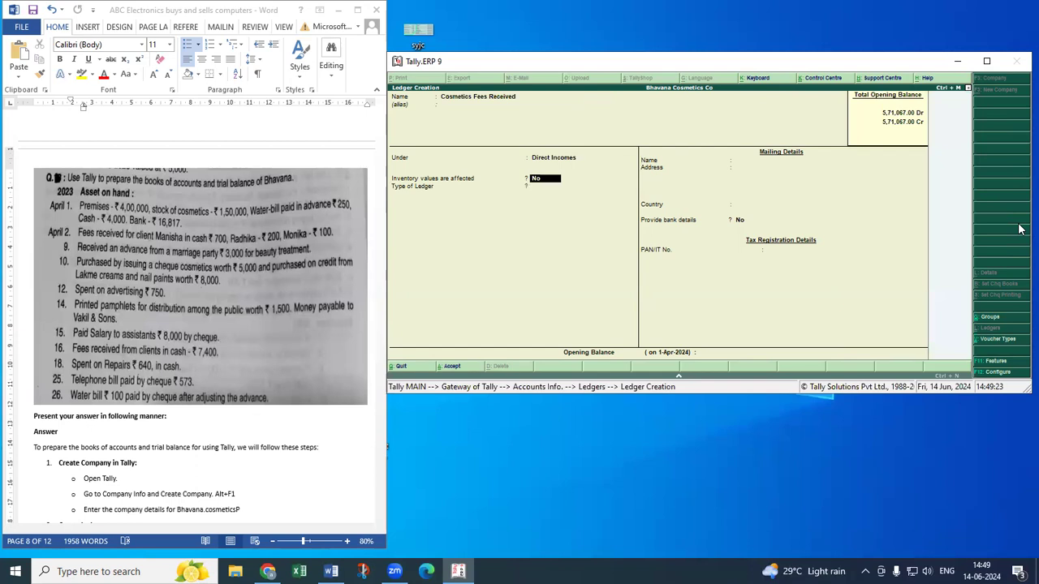
Step: Save the Cosmetics Fees Received ledger with inventory values not affected, ledger type Not Applicable and no opening balance
key(Return)
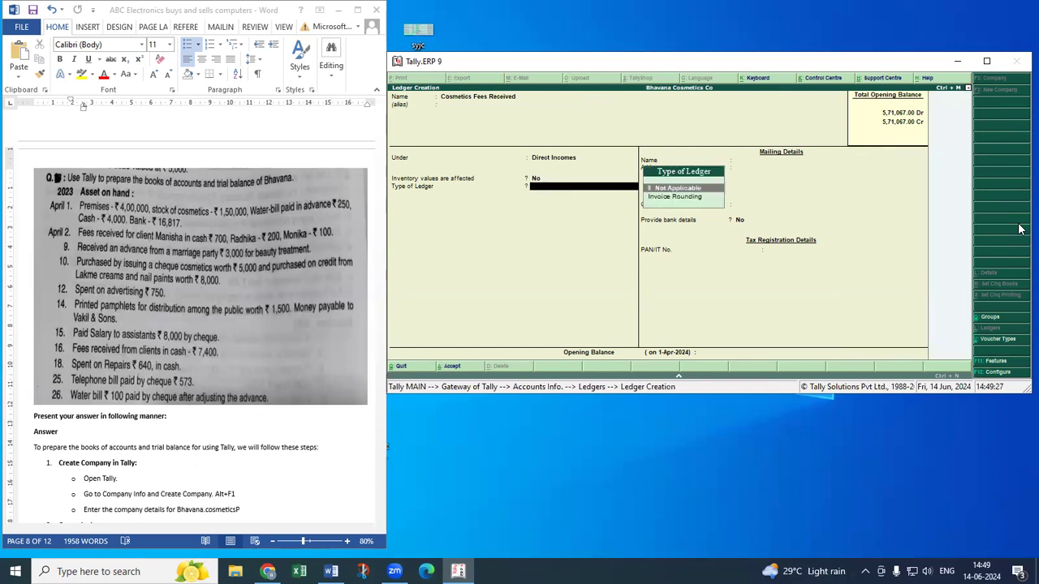
key(Return)
key(Return)
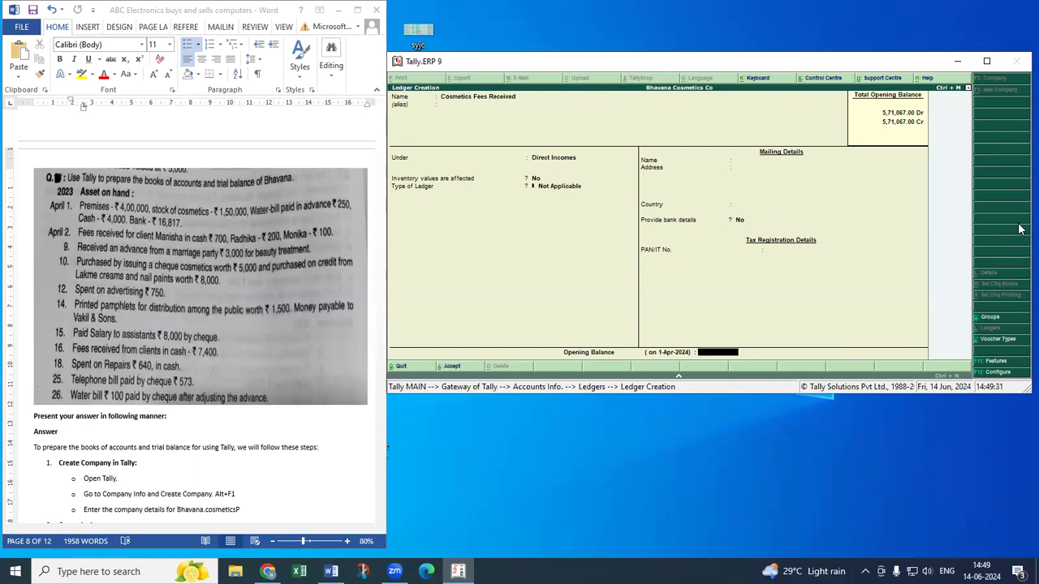
key(Return)
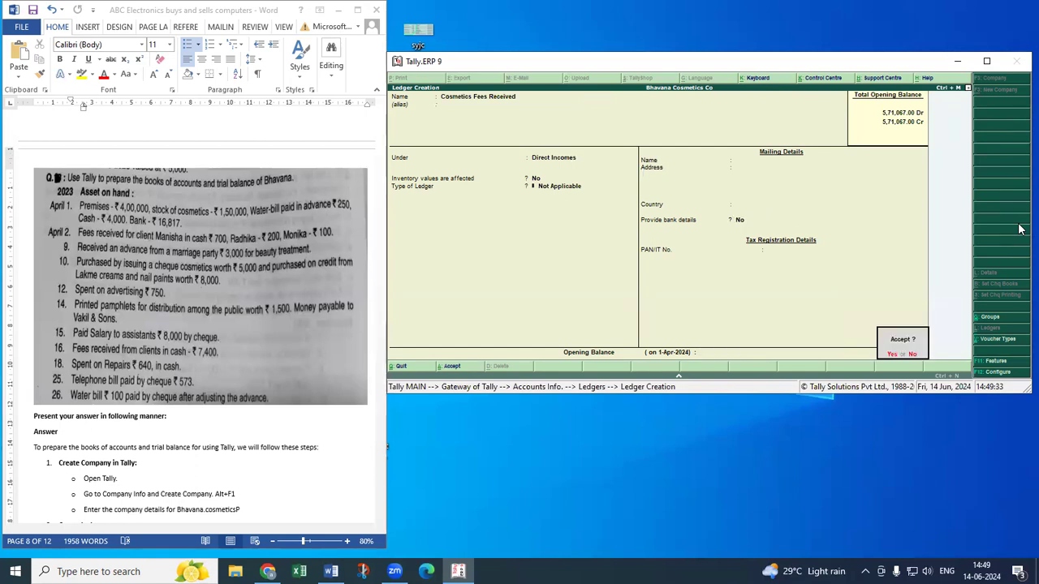
key(Return)
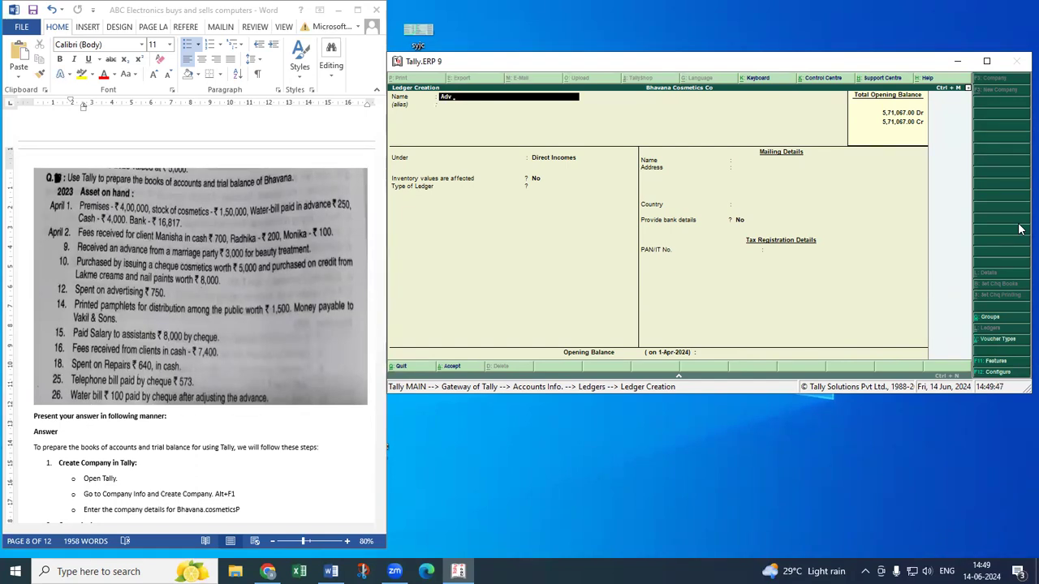
Step: Enter a new ledger named Adv Fees Received and place it under Current Liabilities
text(es Received)
key(Return)
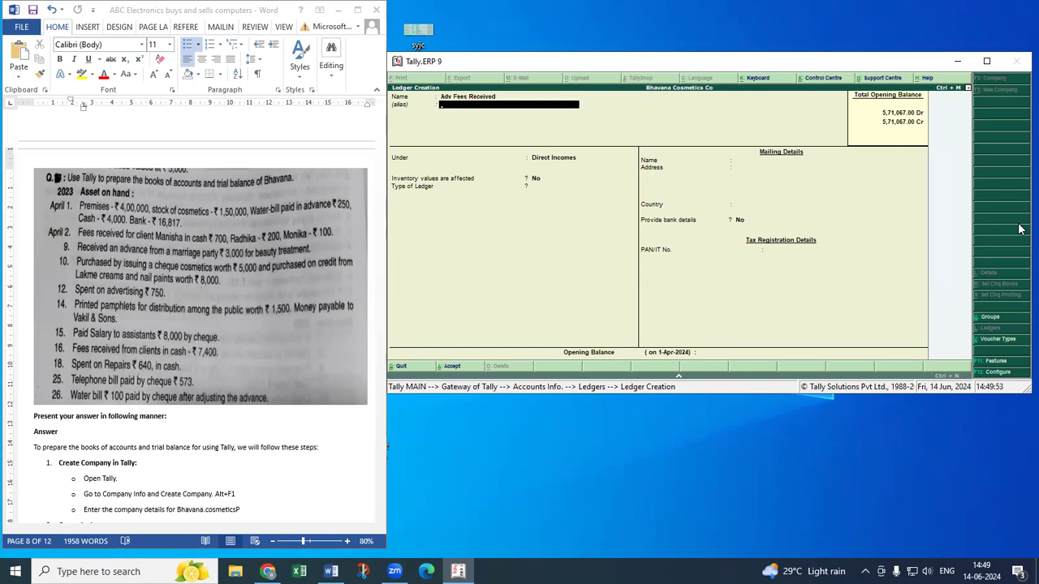
key(Return)
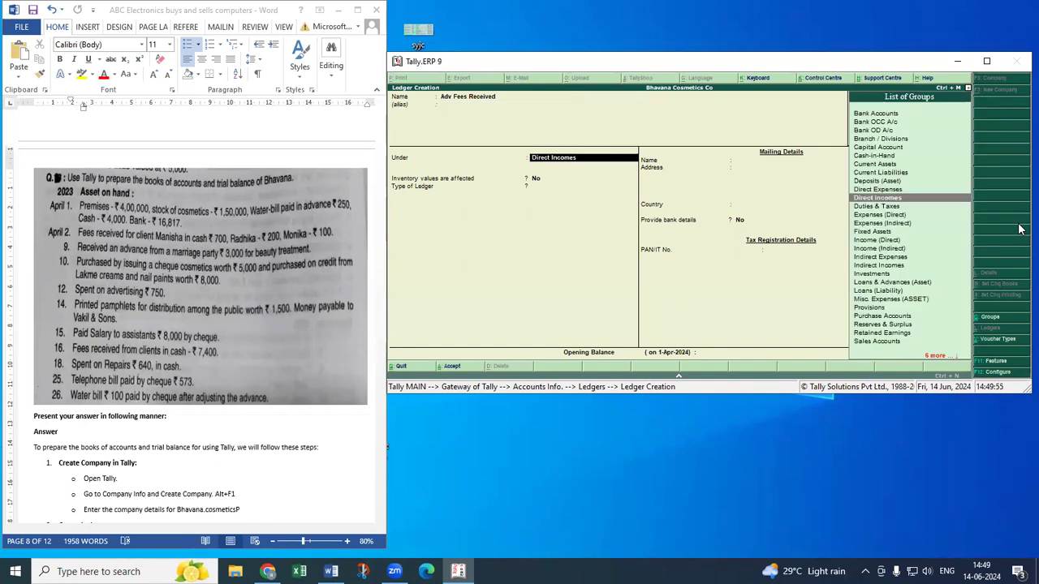
text(Cu)
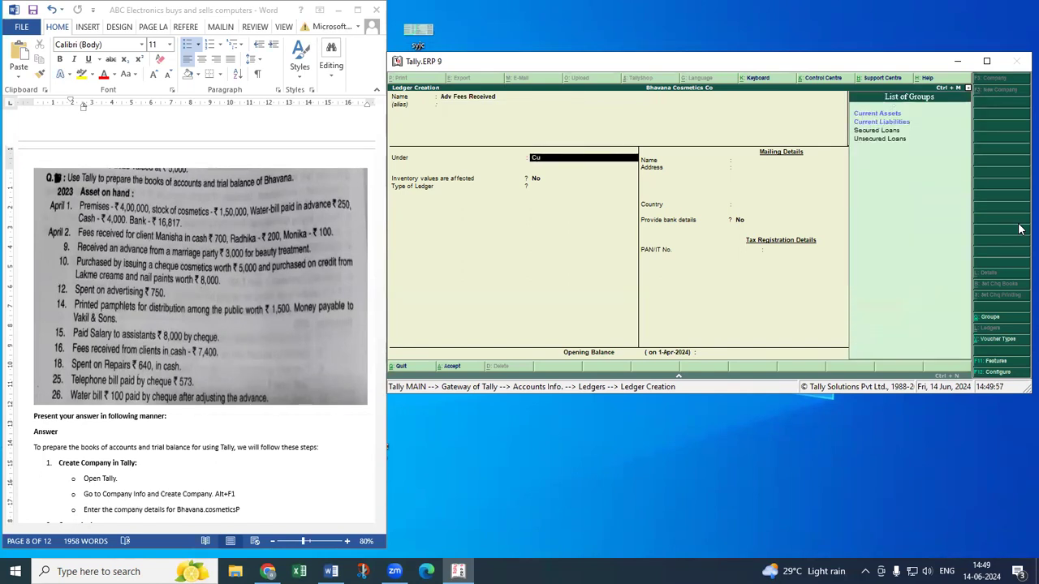
key(Down)
key(Down)
key(Return)
Step: Save the Adv Fees Received ledger without an opening balance, keeping the default inventory, mailing and bank settings
key(Return)
key(Return)
key(Return)
key(Return)
key(Return)
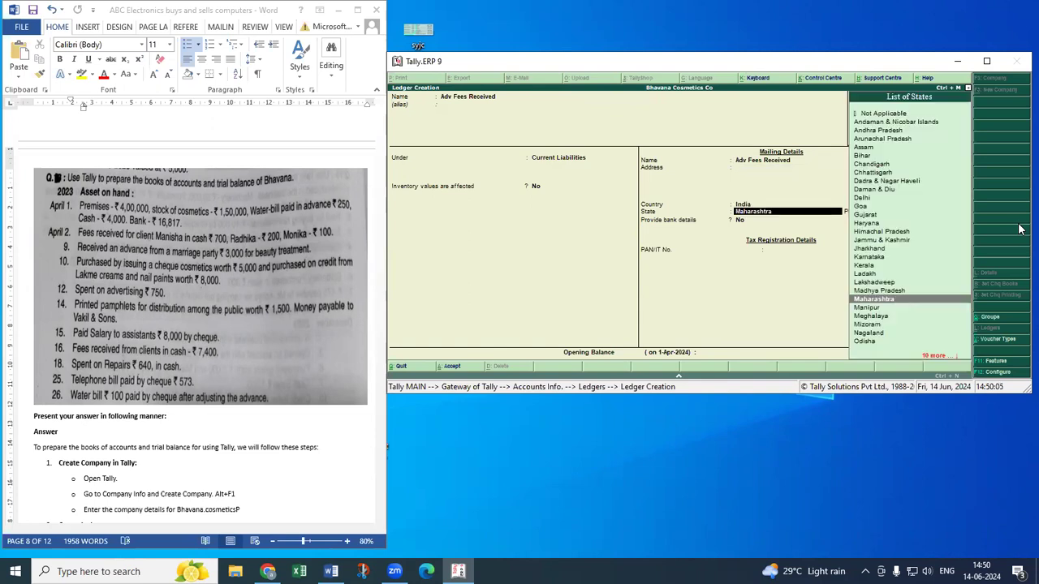
key(Return)
key(Return)
key(Return)
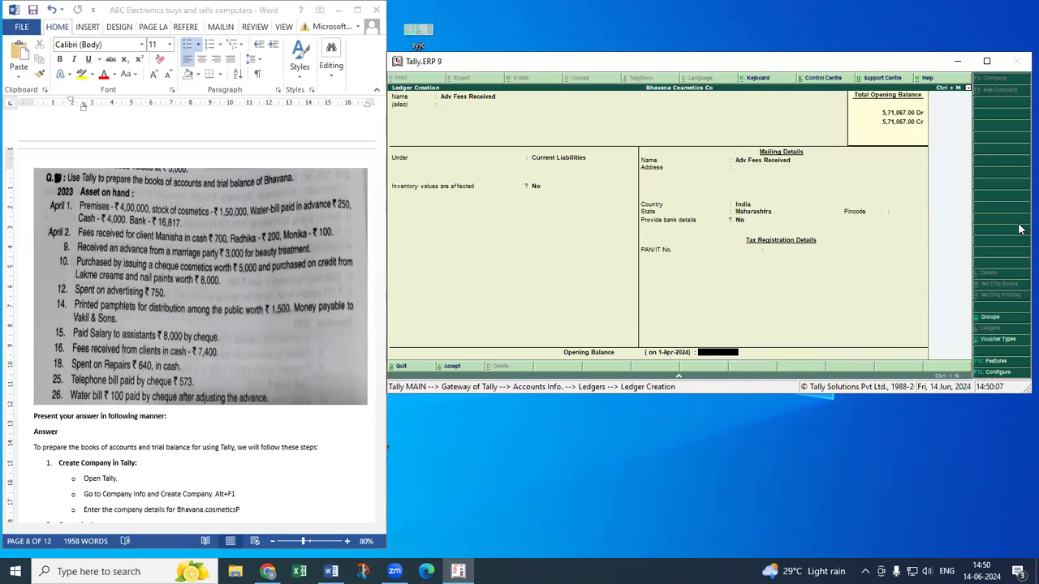
key(Return)
key(Return)
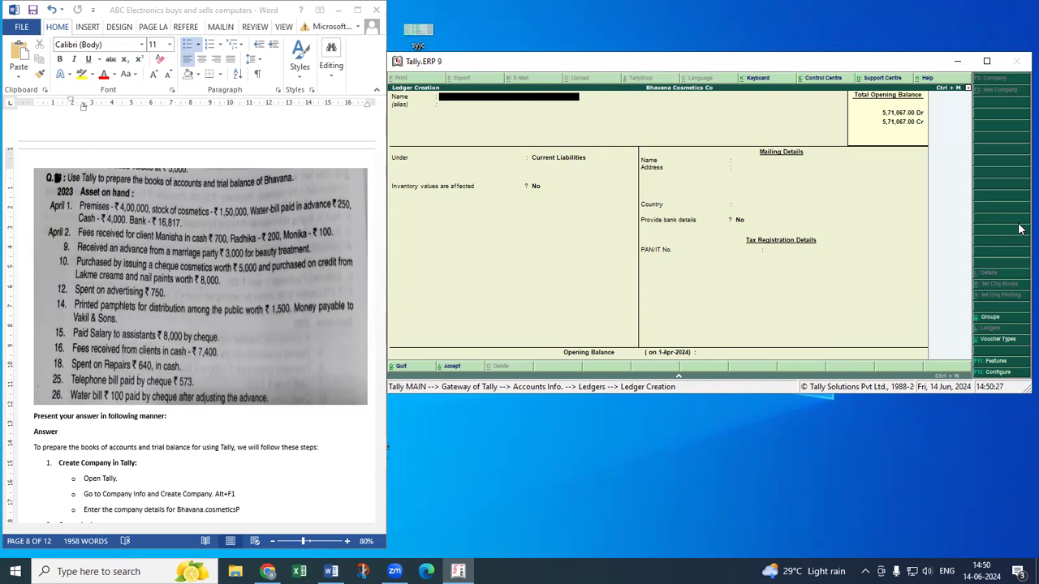
Step: Enter a new ledger named Purchase Account and place it under Purchase Accounts
text(rchase Account)
key(Return)
key(Return)
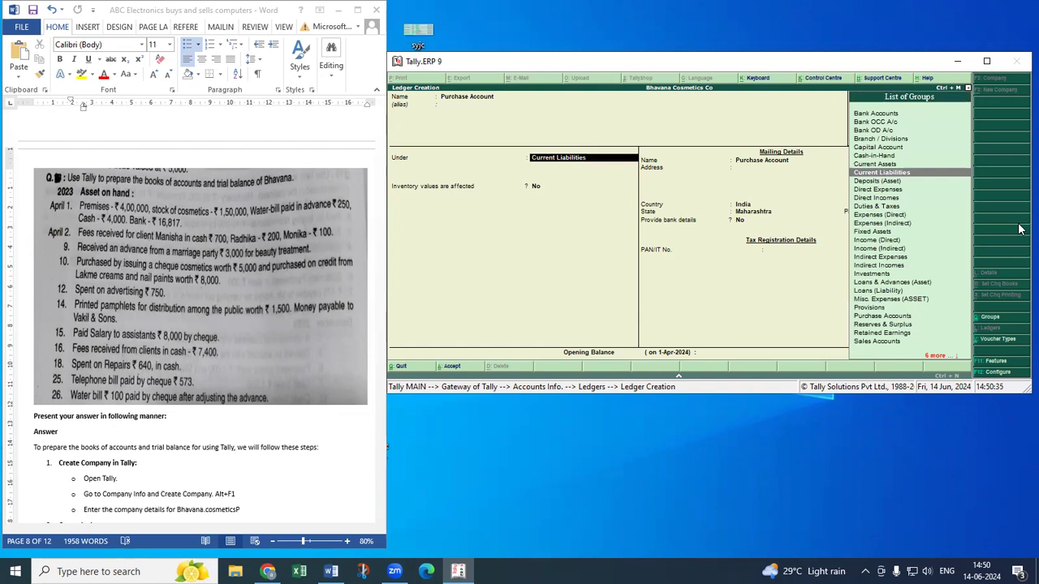
text(Pur)
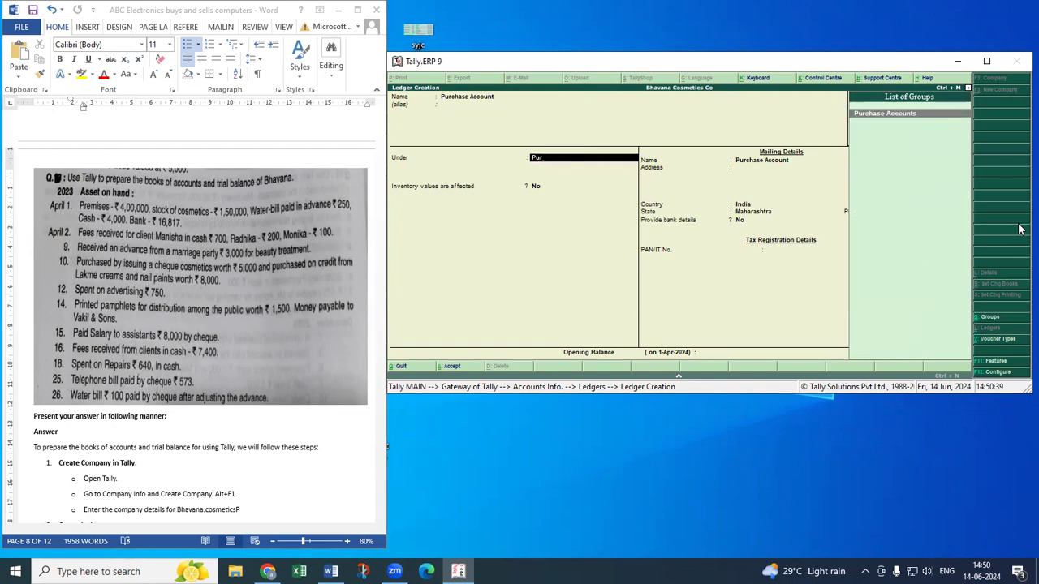
key(Return)
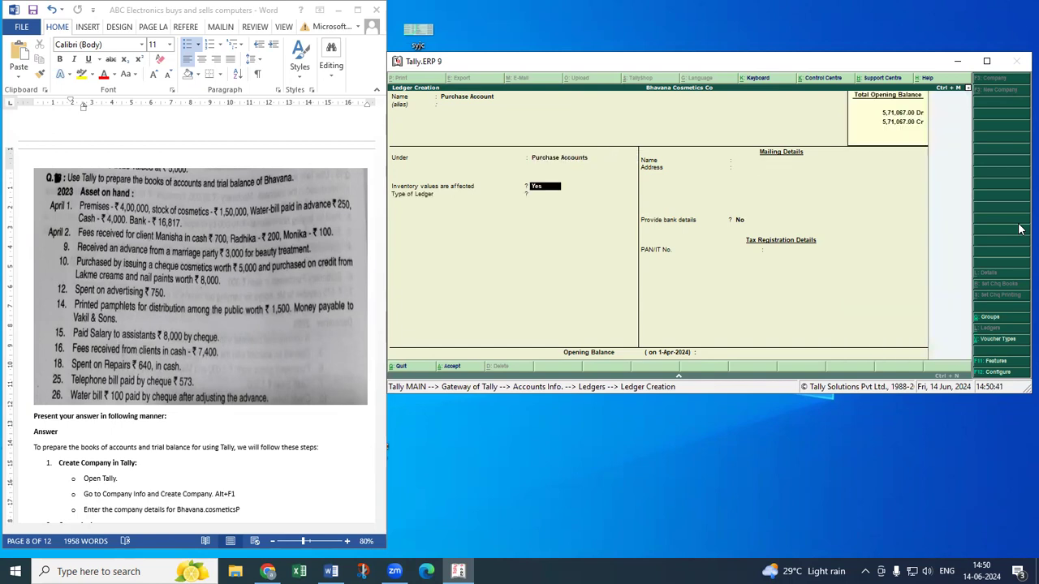
Step: Save the Purchase Account ledger with inventory values affected, ledger type Not Applicable and no opening balance
key(Return)
key(Return)
key(Return)
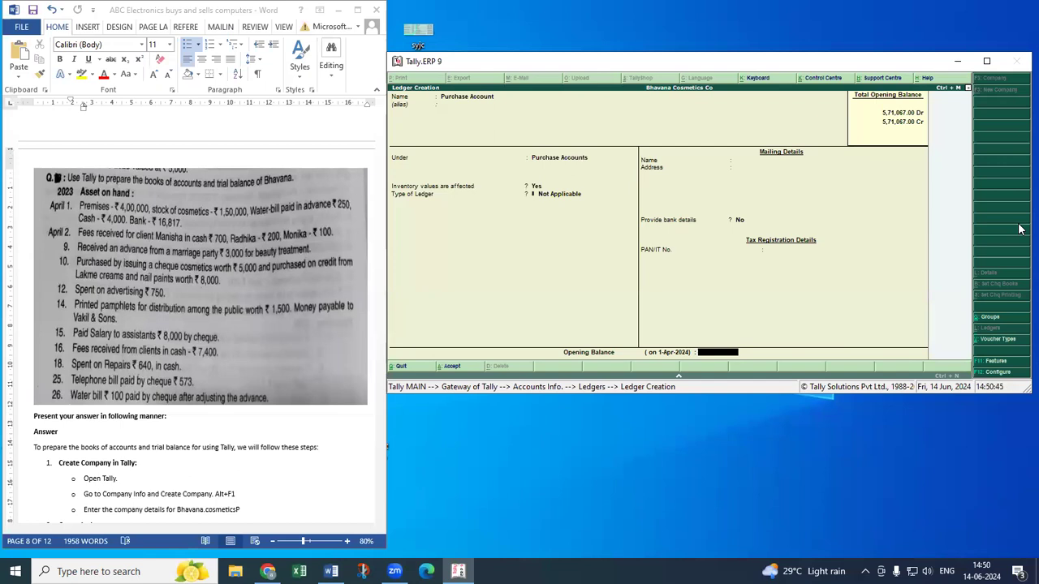
key(Return)
key(Return)
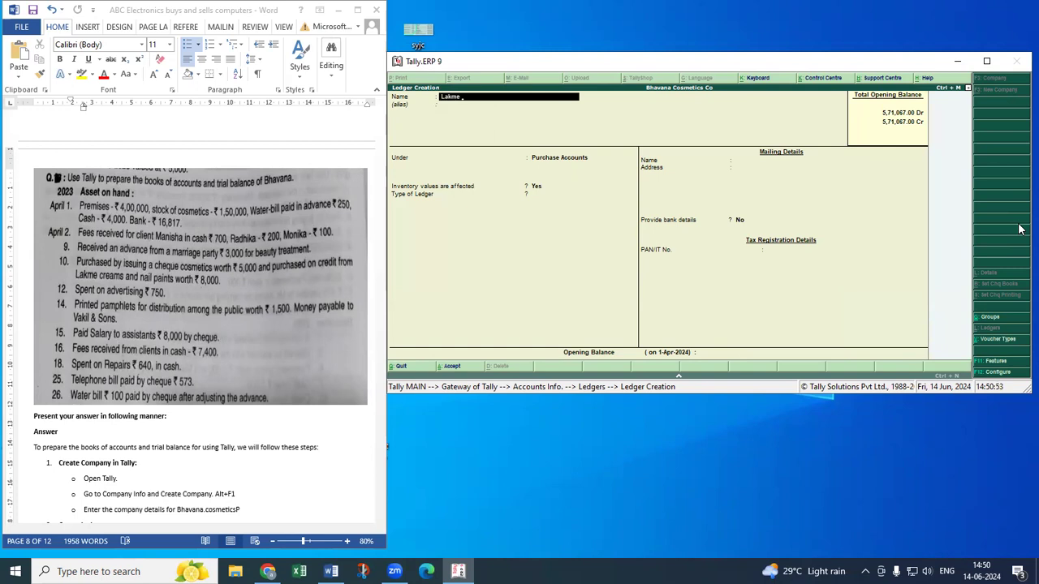
Step: Enter a new ledger named Lakme without an alias and place it under Sundry Creditors
key(Return)
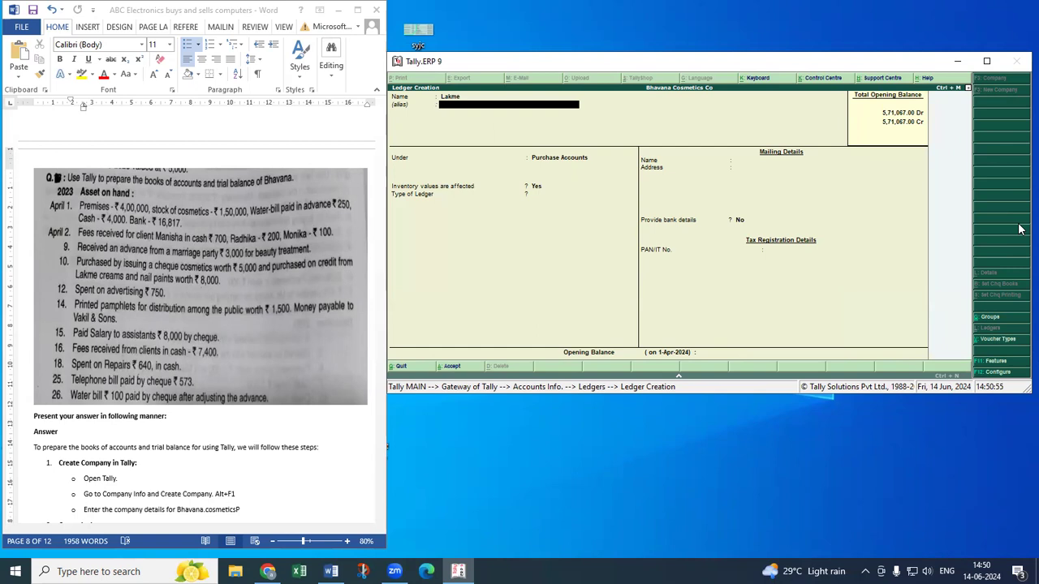
key(Return)
text(su)
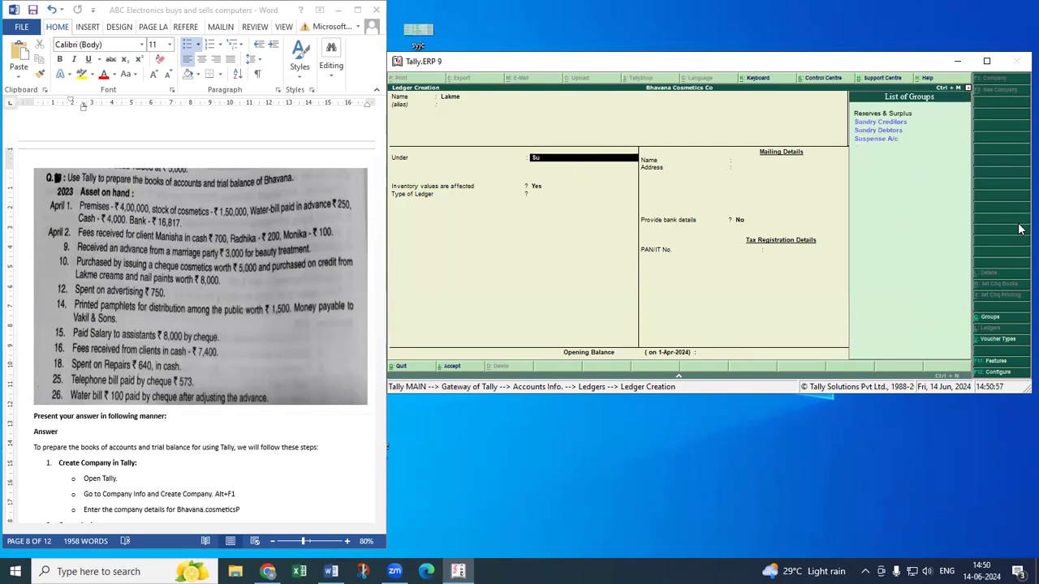
key(Return)
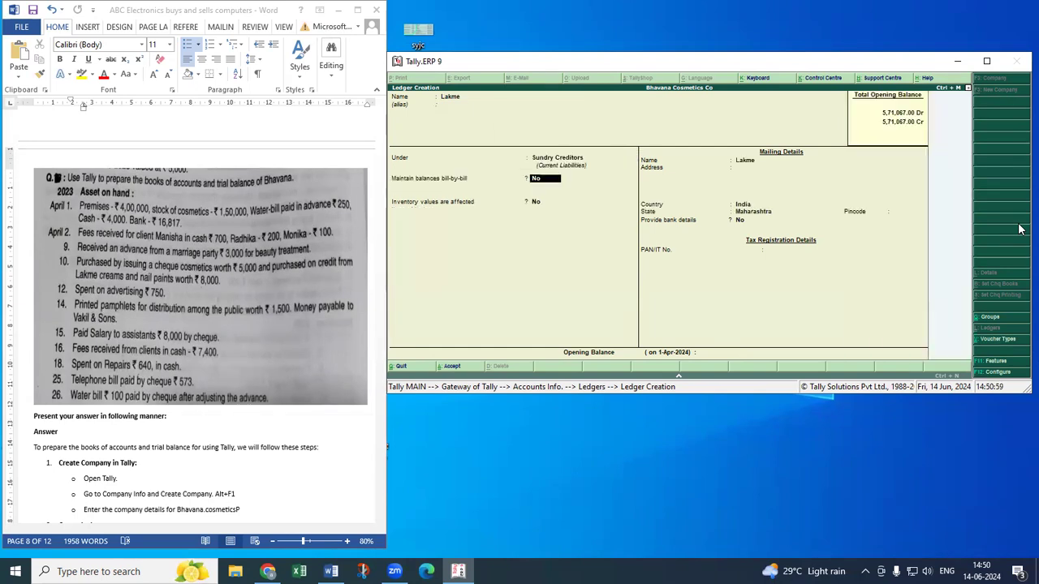
Step: Save the Lakme ledger without an opening balance, keeping the default bill-by-bill, inventory, mailing and bank settings
key(Return)
key(Return)
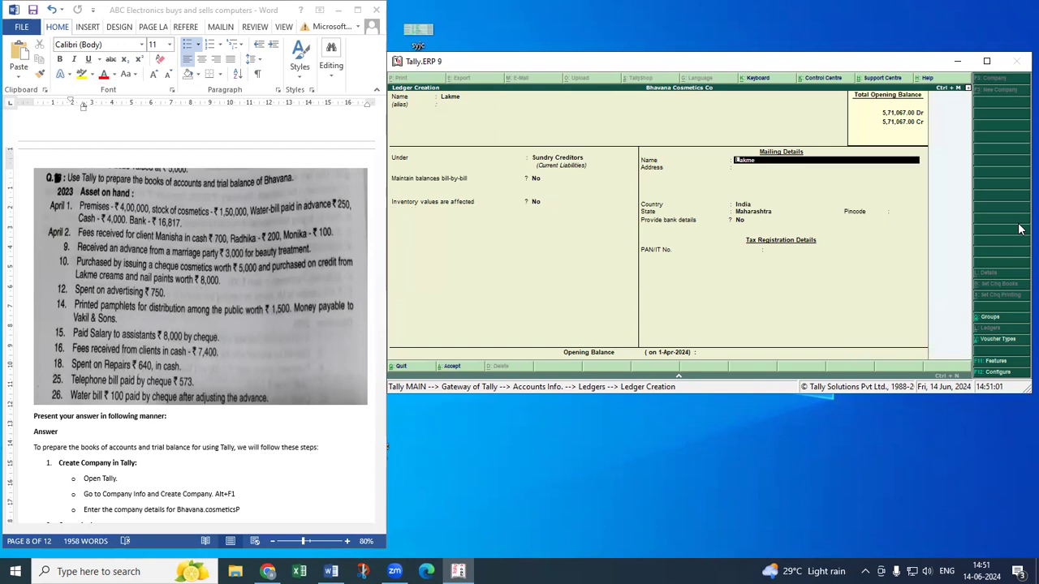
key(Return)
key(Return)
key(Return)
key(Return)
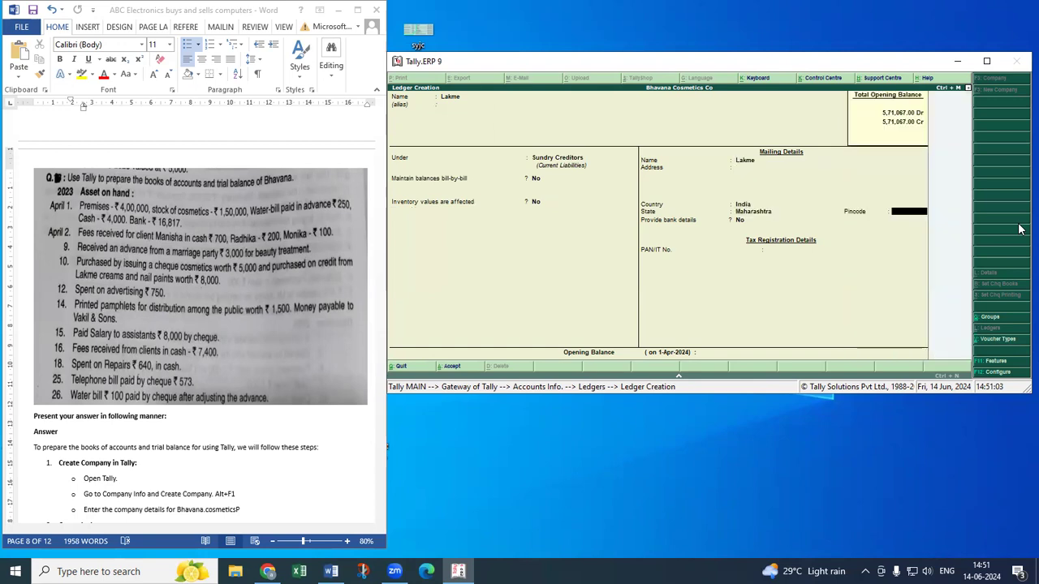
key(Return)
key(Return)
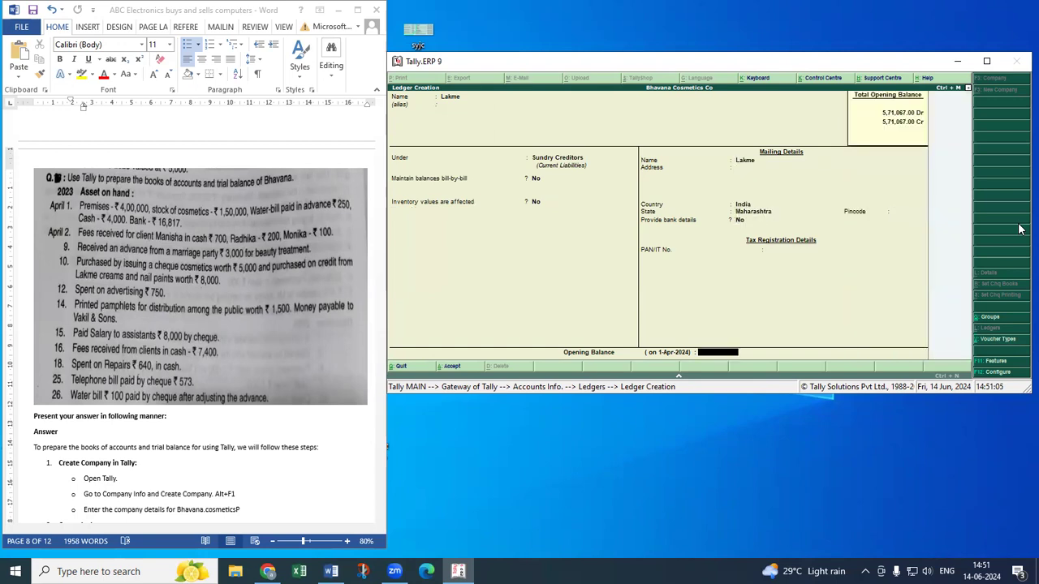
key(Return)
key(Return)
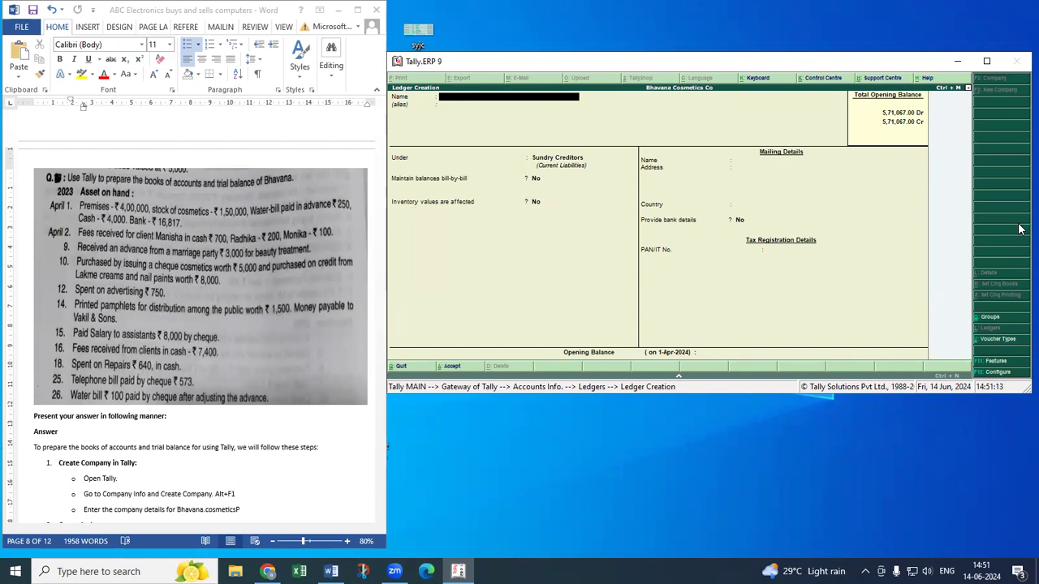
Step: Create an Advertisement Exp ledger under Indirect Expenses with ledger type Not Applicable and no opening balance
text(Advertisement Exp)
key(Return)
key(Return)
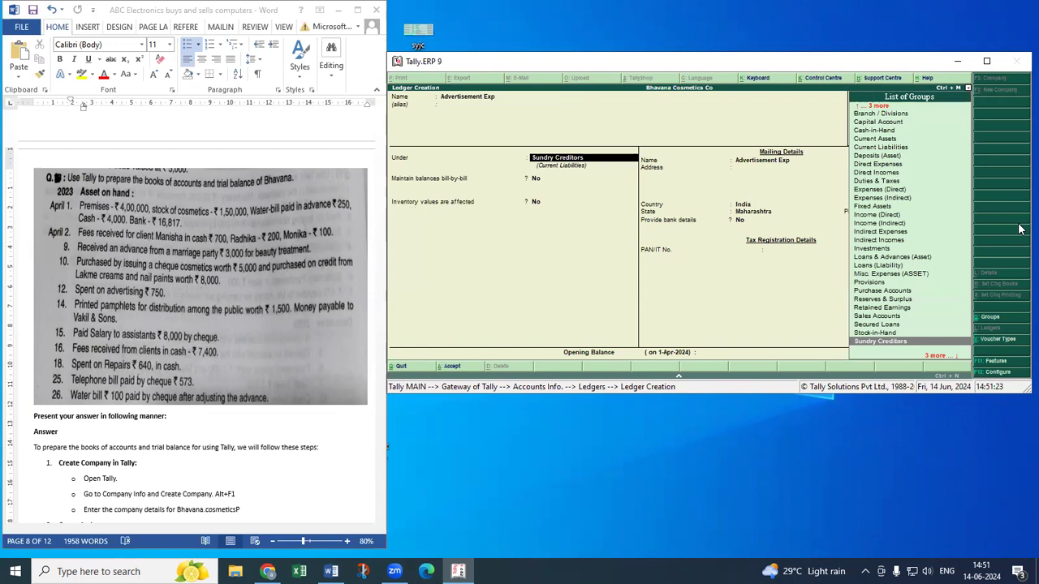
text(a)
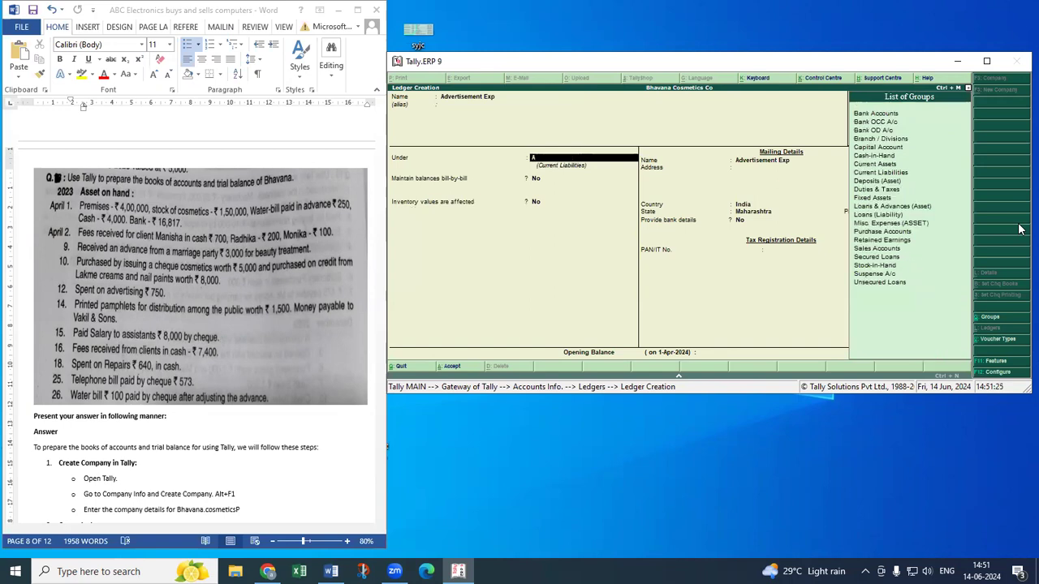
key(BackSpace)
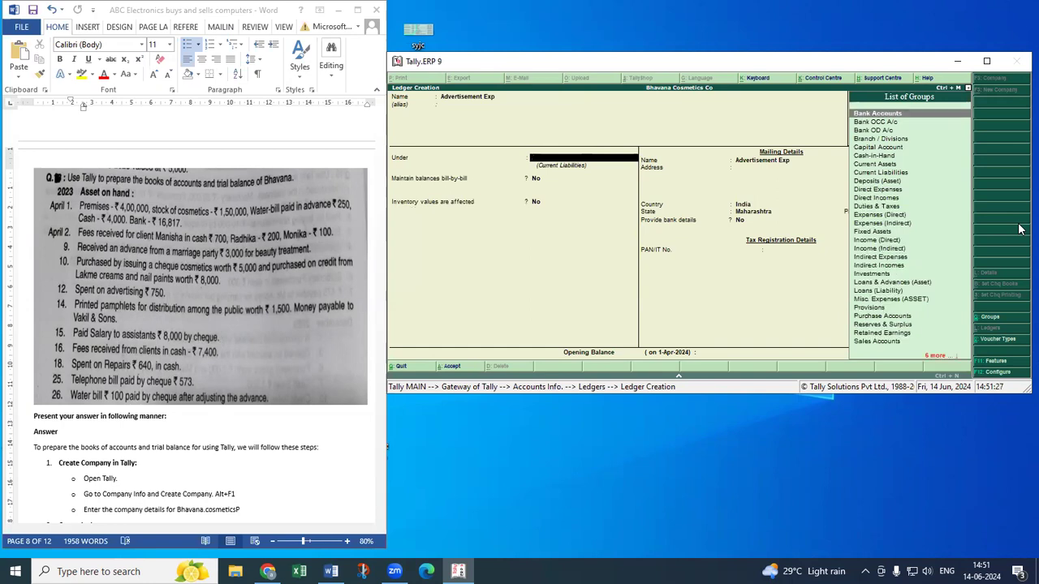
text(ind)
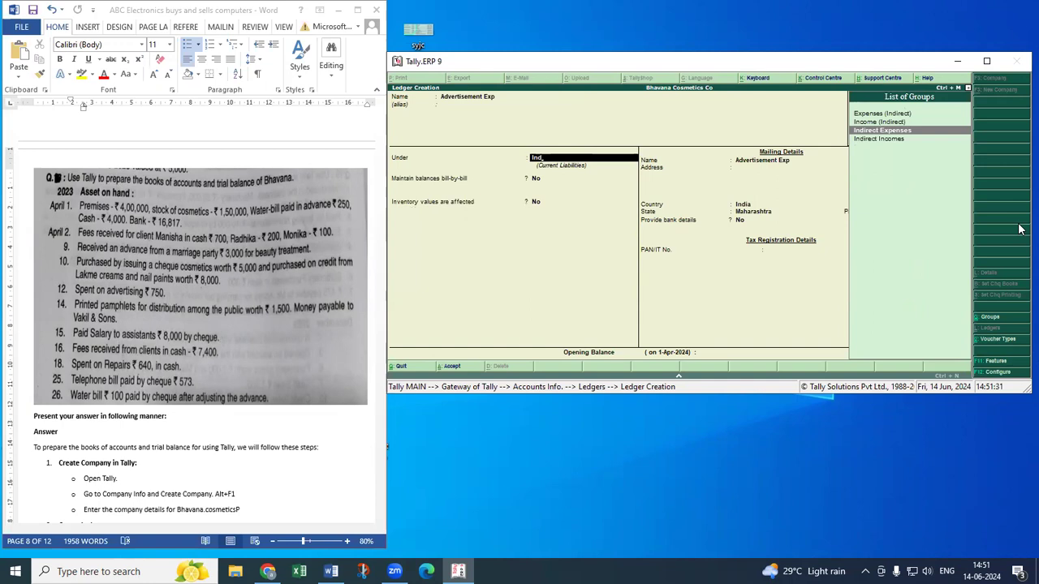
key(Return)
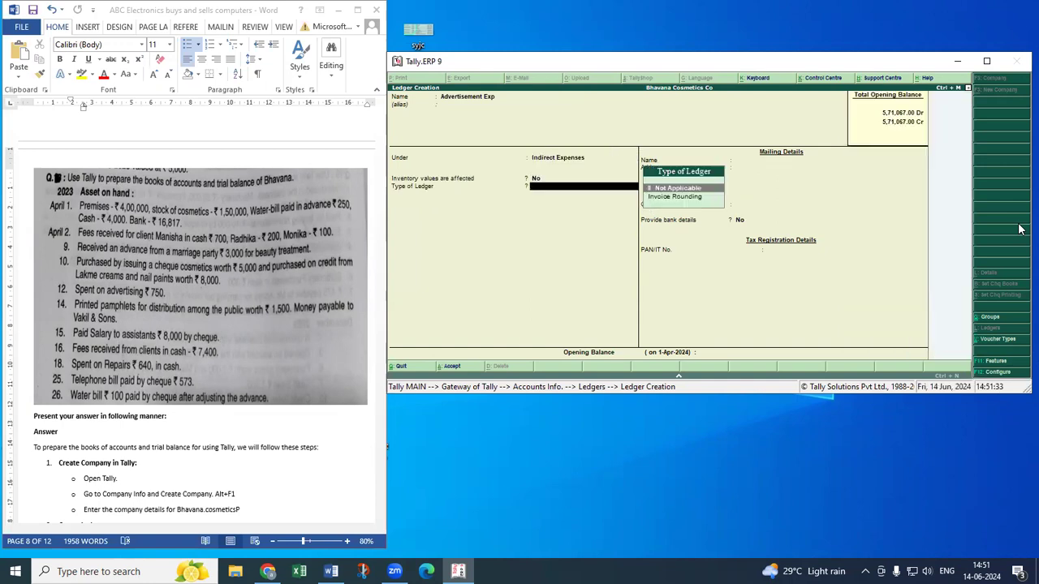
key(Return)
key(Return)
key(Return)
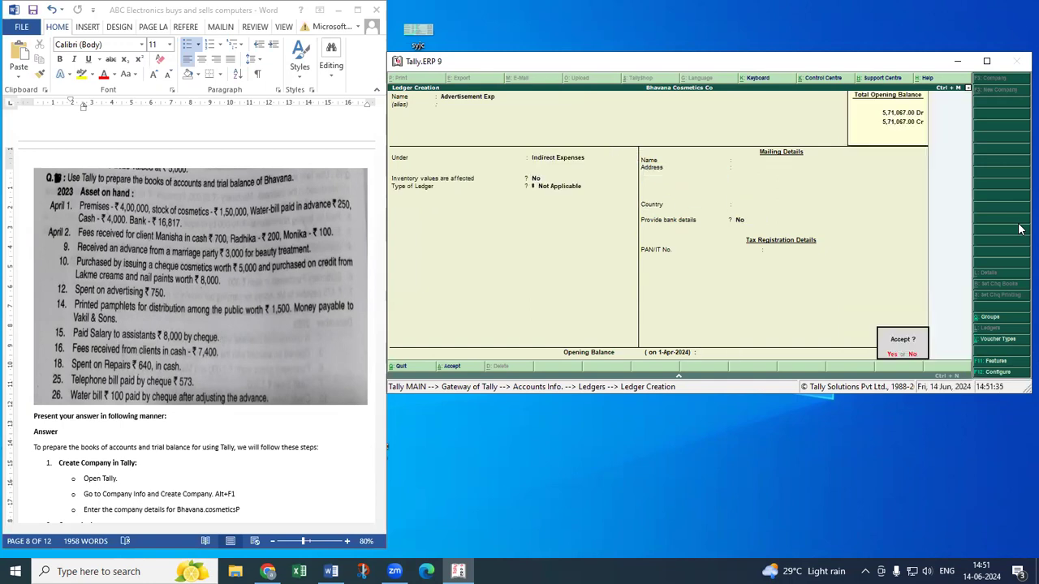
key(Return)
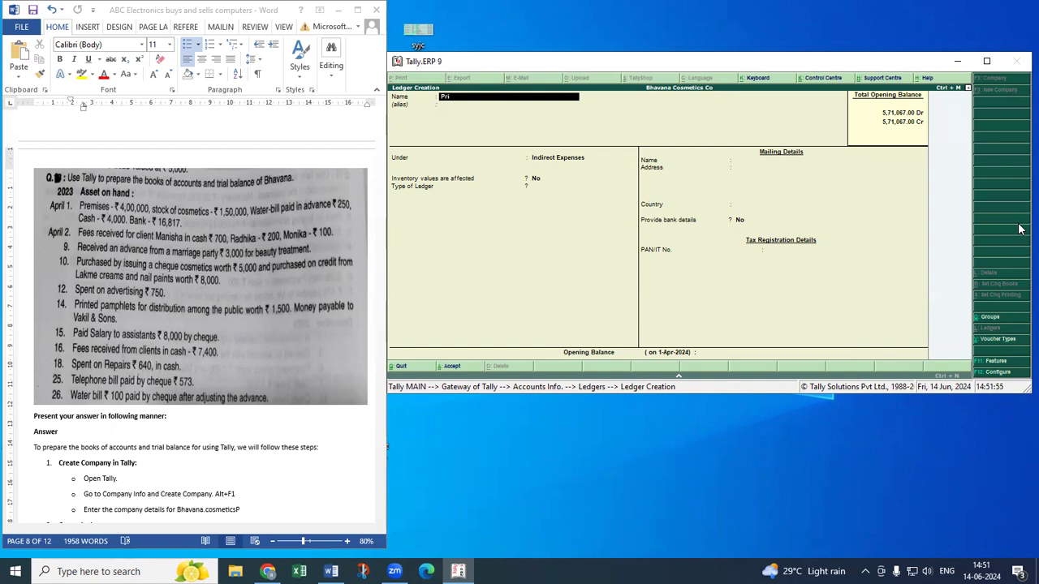
Step: Create a ledger named Printing & Stationary under Indirect Expenses, keeping the default settings
text(ing & Stationary)
key(Return)
key(Return)
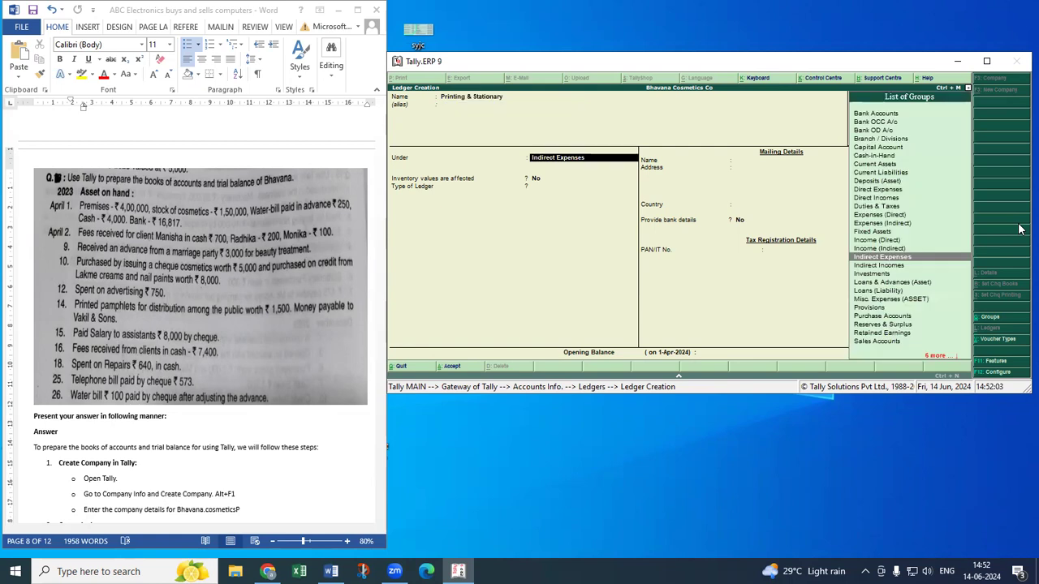
key(Return)
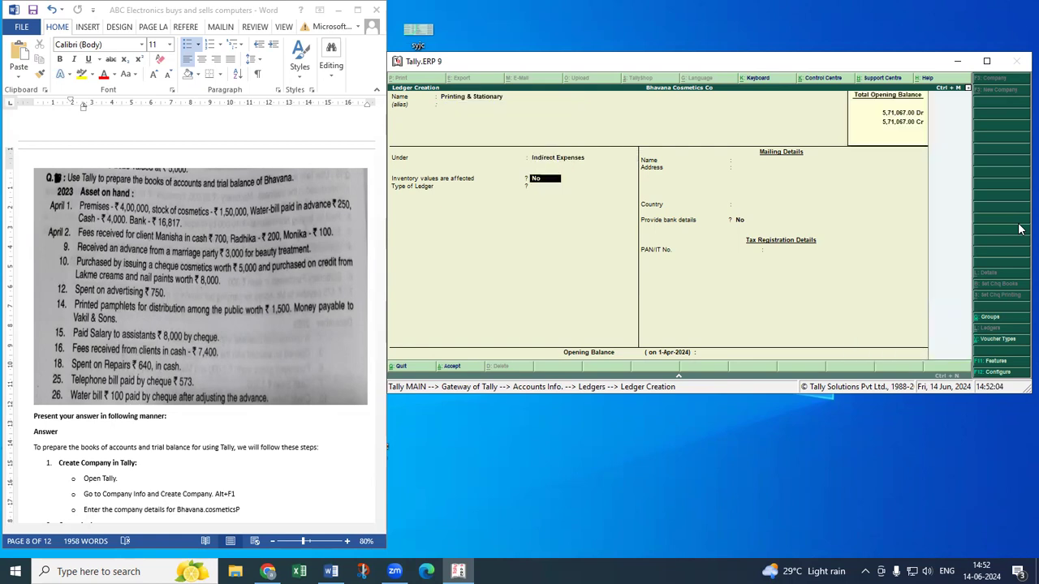
key(ctrl+a)
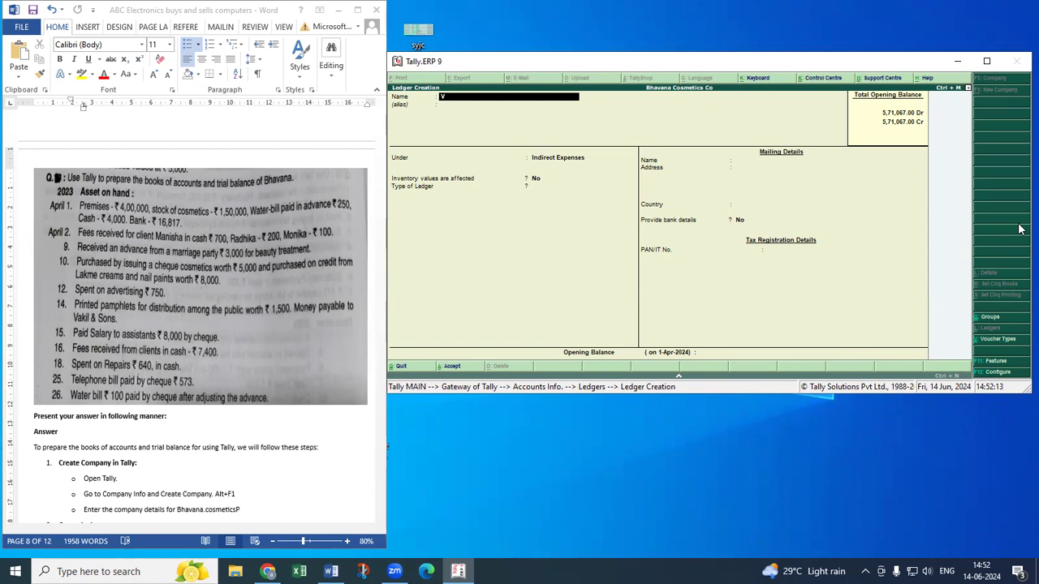
Step: Create a ledger named Vakil and Sons under Sundry Creditors, keeping the default bill-by-bill, inventory and mailing settings
text(kil and Sons)
key(Return)
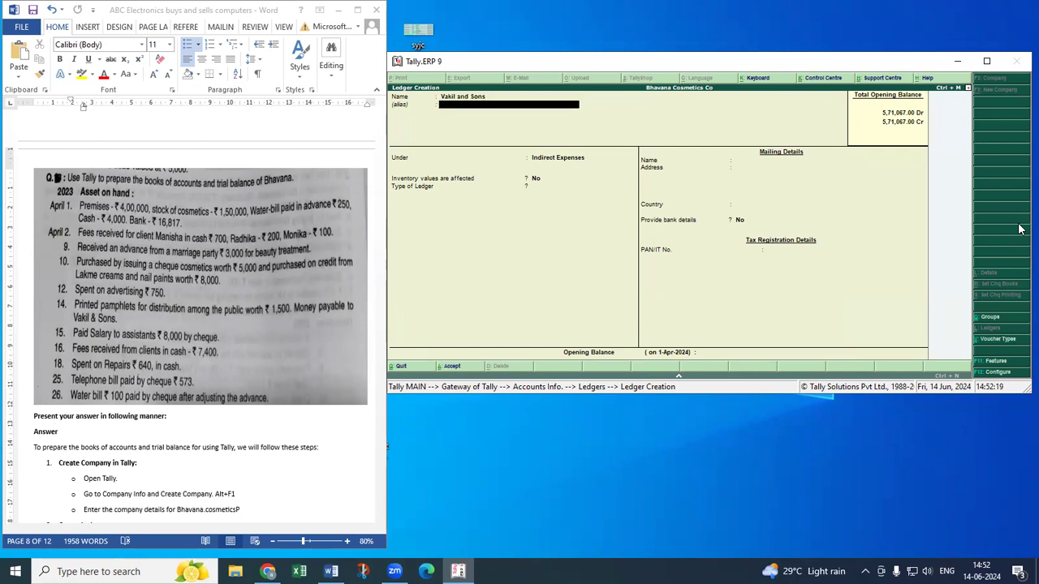
key(Down)
key(Down)
key(Down)
key(Down)
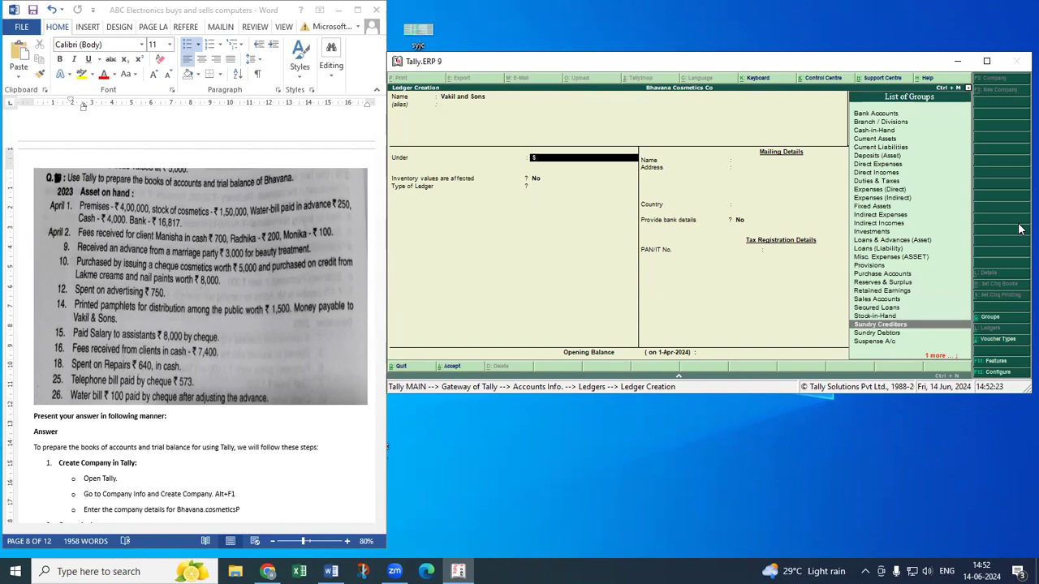
key(Return)
key(Return)
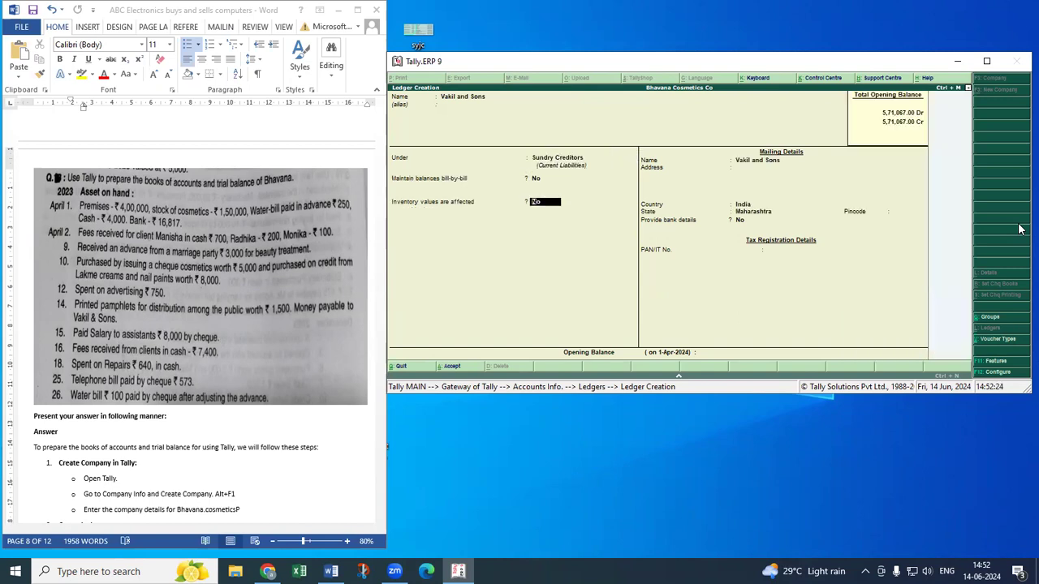
key(ctrl+a)
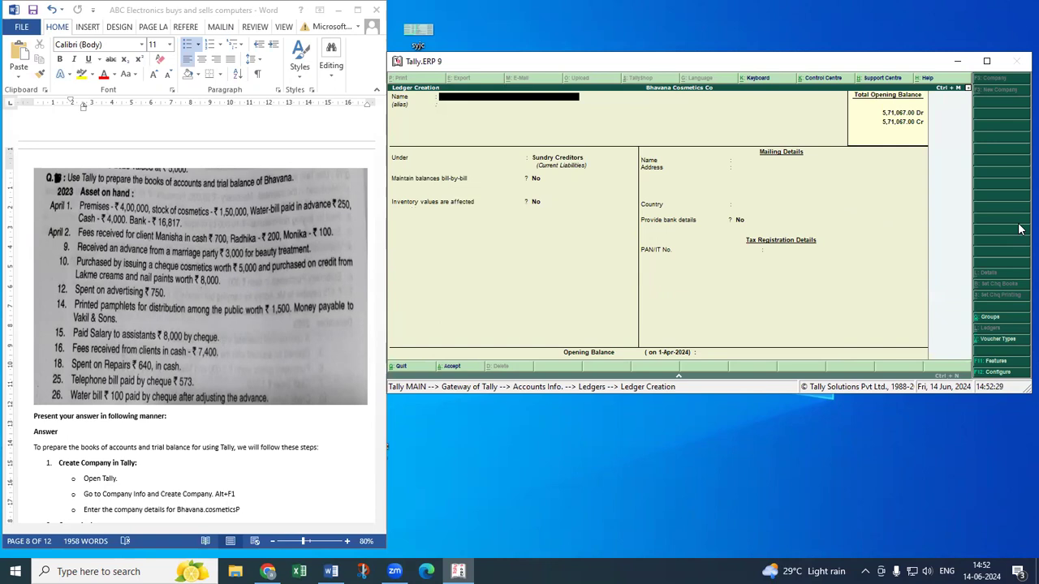
Step: Create a ledger named Salaries under Indirect Expenses, without inventory values affected or an opening balance
text(Salaries)
key(Return)
key(Return)
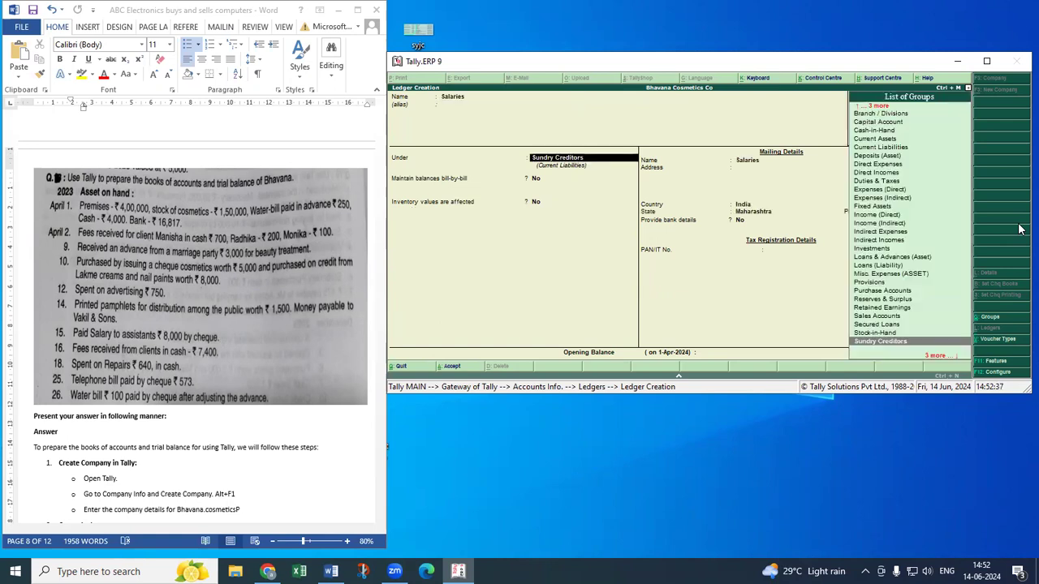
text(i)
key(Down)
key(Down)
key(Return)
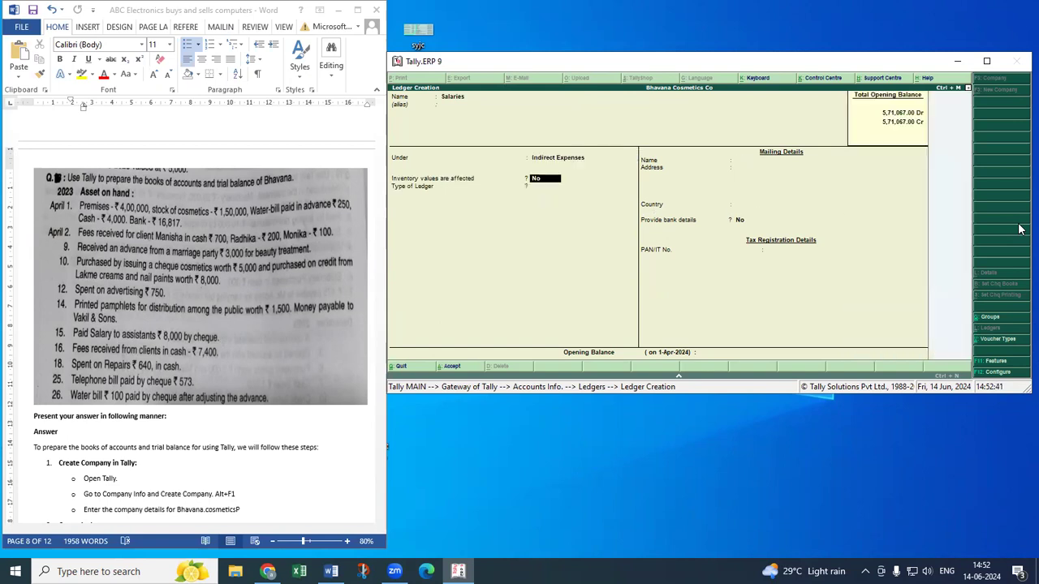
key(ctrl+a)
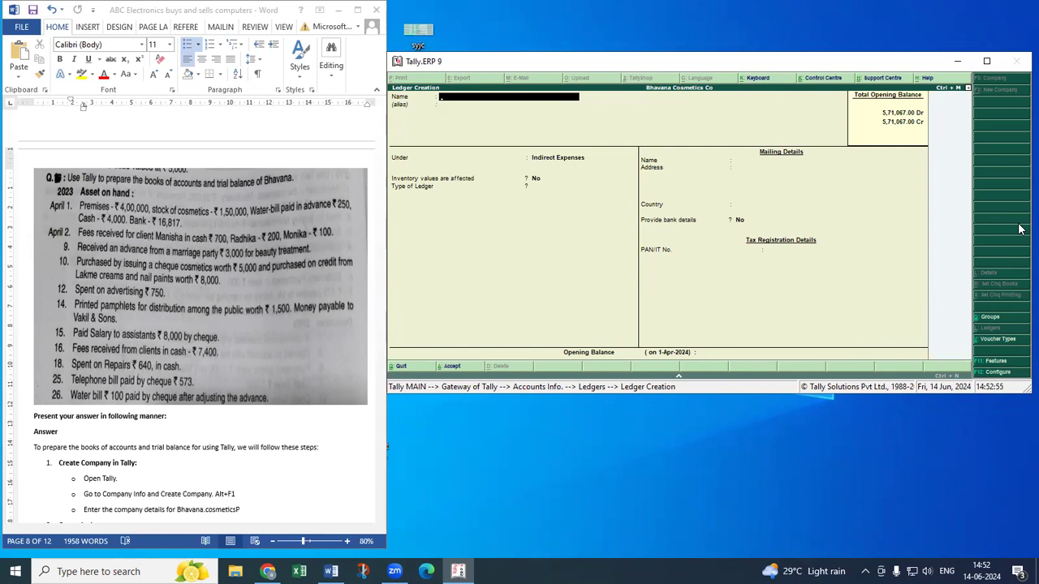
Step: Create a ledger named Repairs under Indirect Expenses and save it with the default settings
text(Repairs)
key(Return)
key(Return)
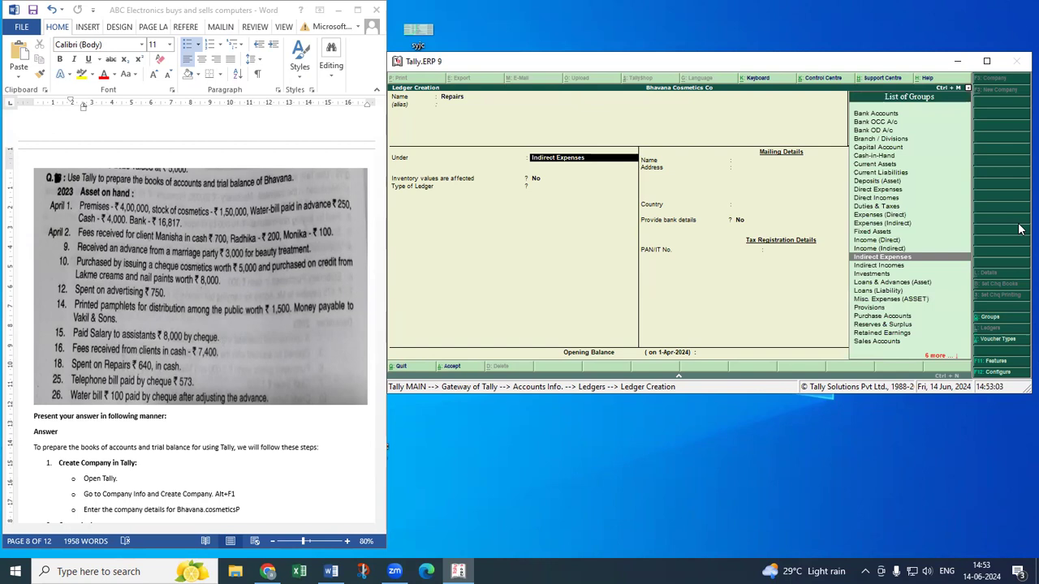
key(Return)
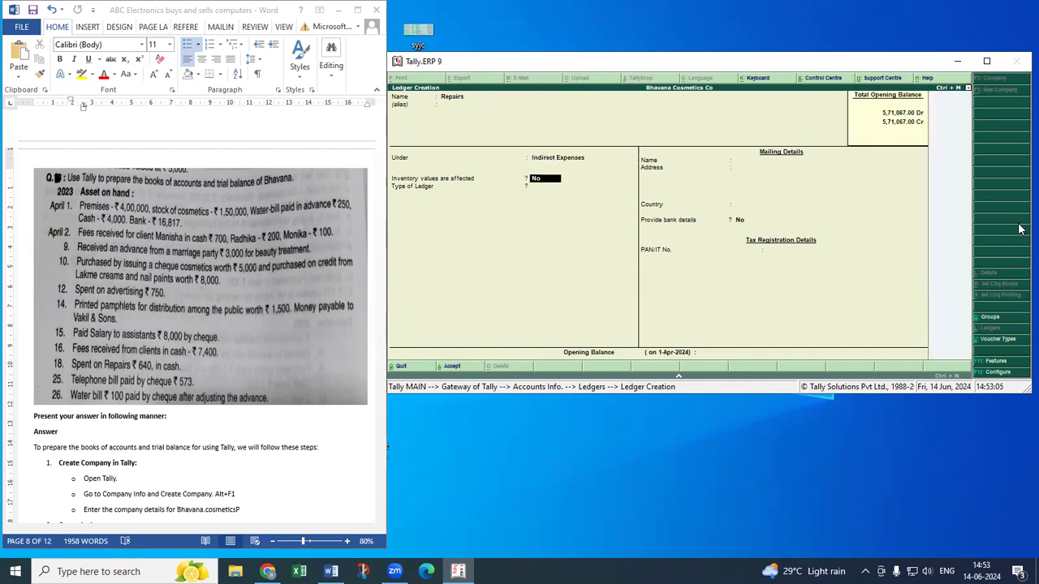
key(ctrl+a)
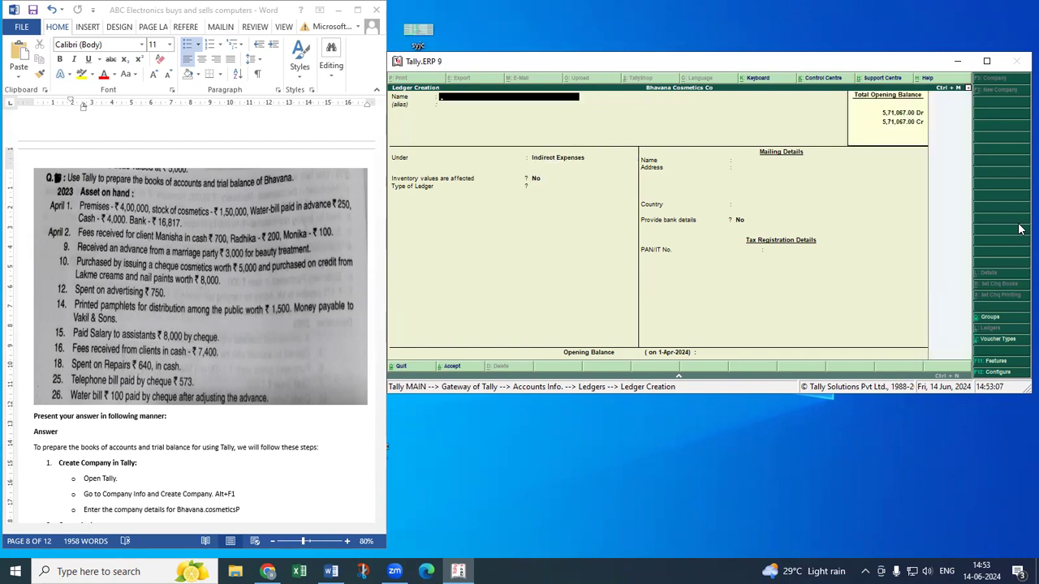
Step: Create a Telephone Exp ledger under Indirect Expenses with ledger type Not Applicable and save it
text(Telephone Exp)
key(Return)
key(Return)
key(Return)
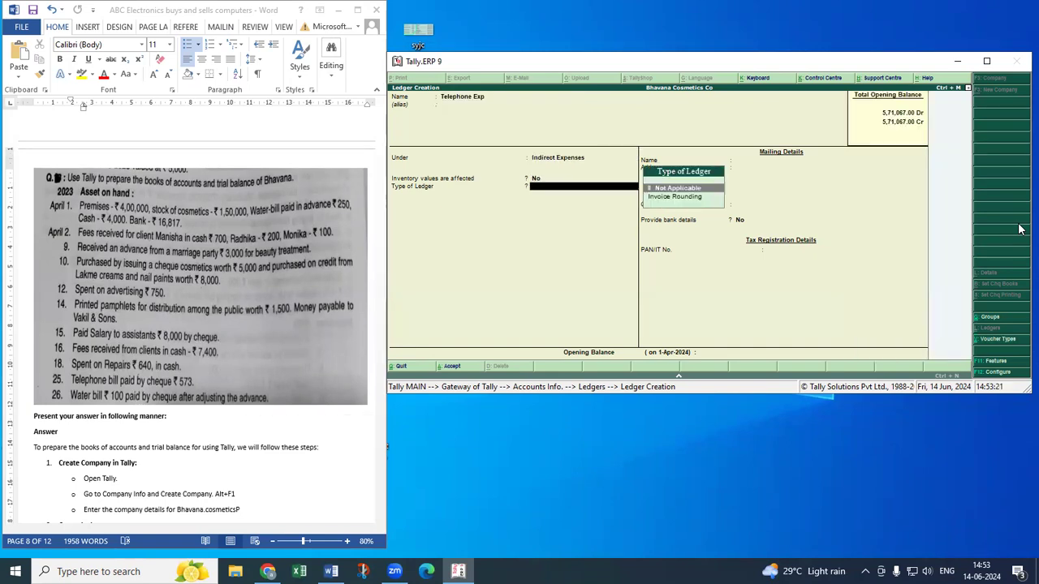
key(Return)
key(Return)
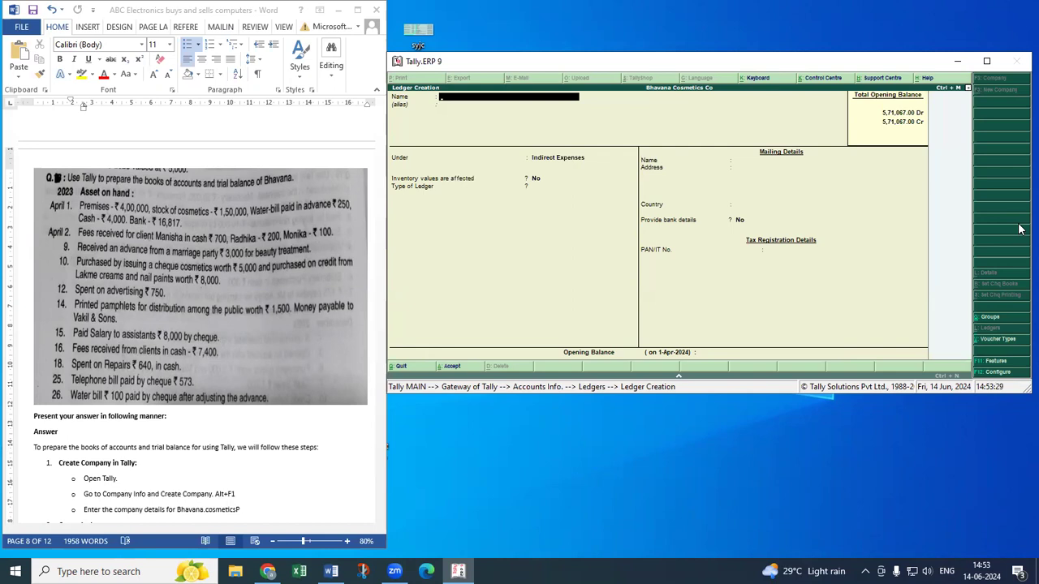
Step: Create a ledger named Water Charges under Indirect Expenses and save it without an opening balance
text(Water Charges)
key(Return)
key(Return)
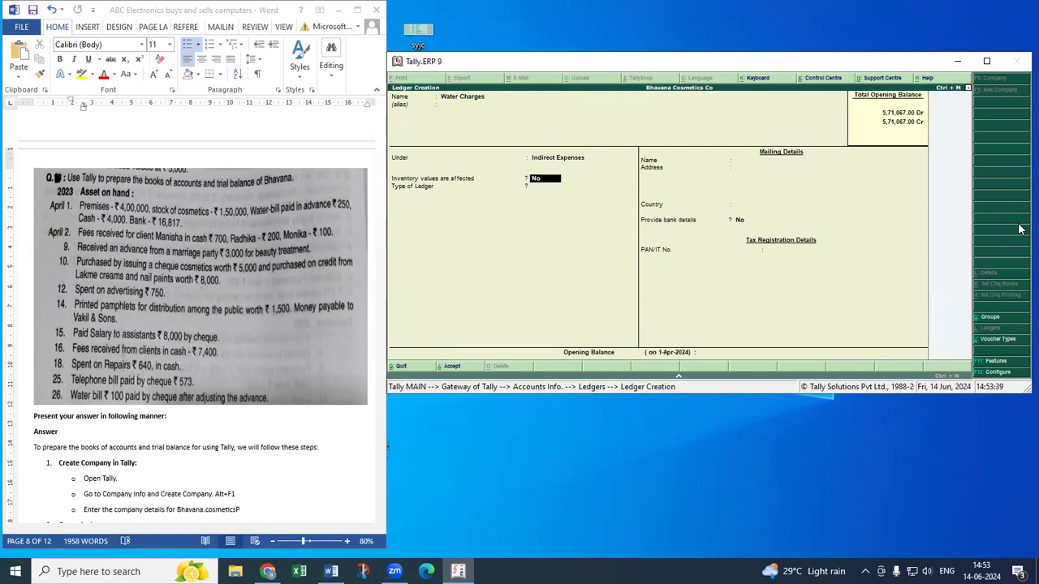
key(Return)
key(ctrl+a)
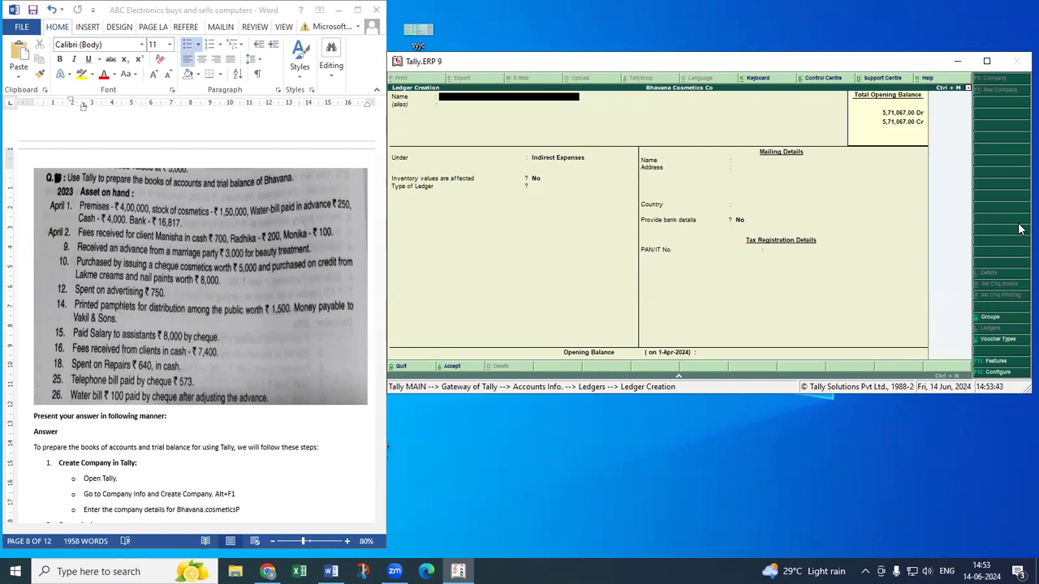
Step: Leave ledger creation without saving another ledger and open accounting voucher entry for Bhavana Cosmetics Co
key(Escape)
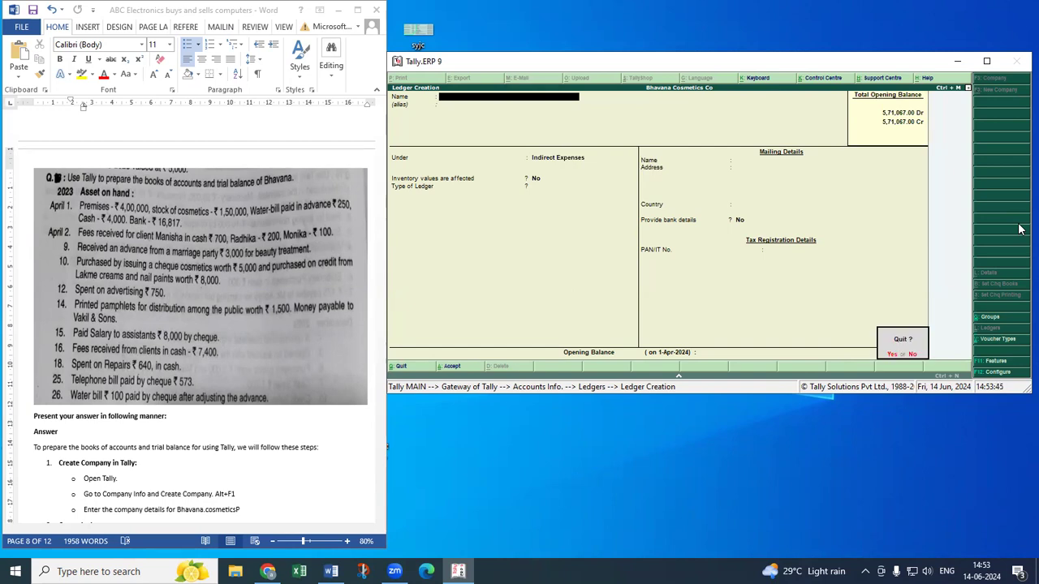
key(Return)
key(Escape)
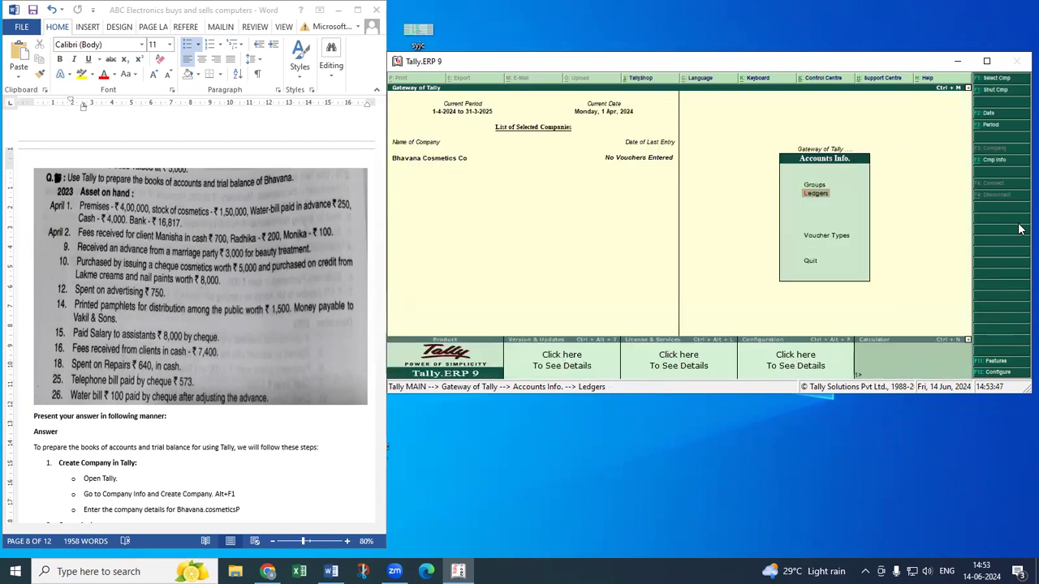
key(Escape)
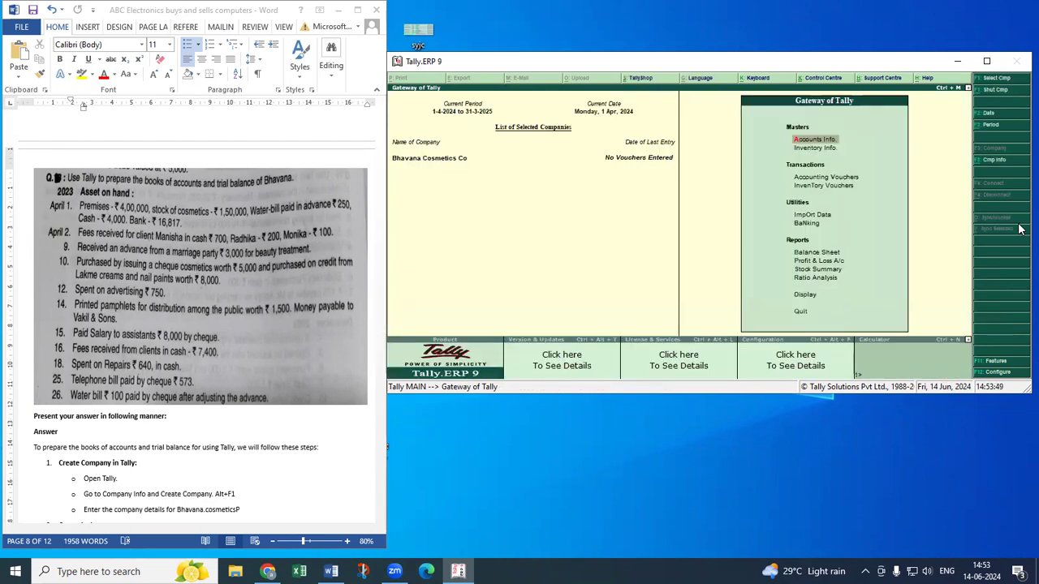
key(Down)
key(Down)
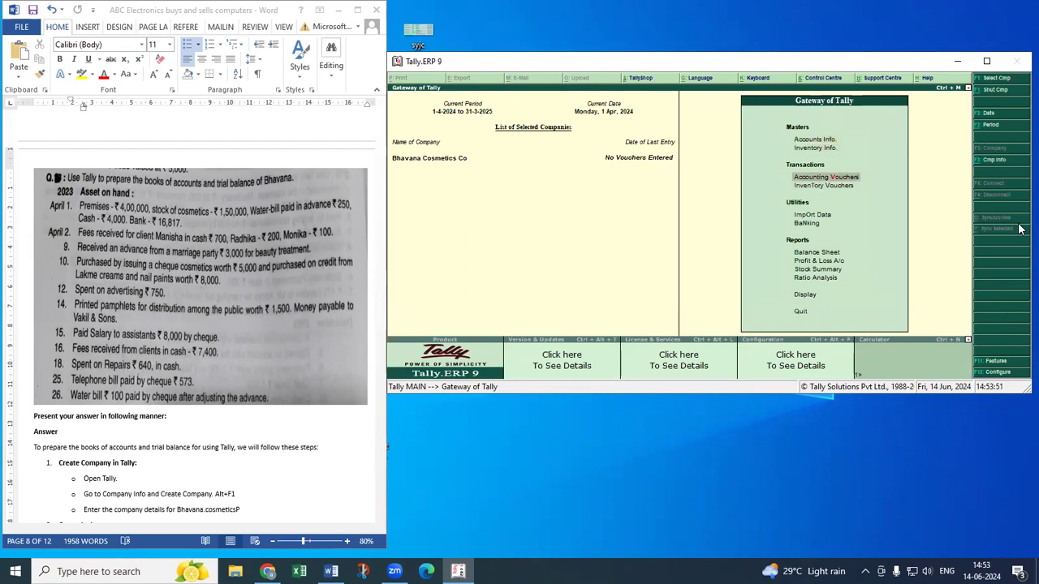
key(Return)
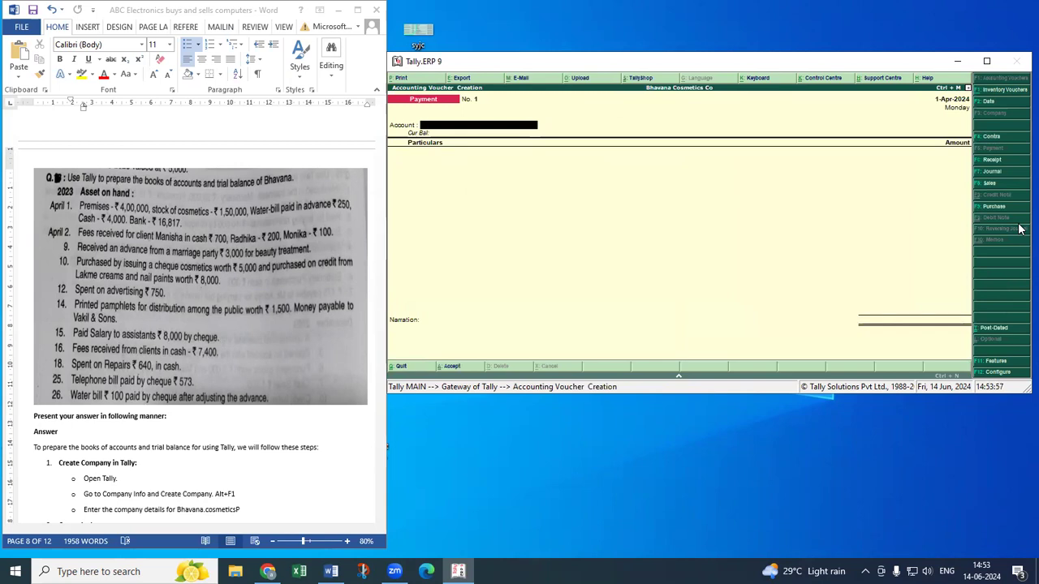
Step: Enter a receipt voucher dated 1-Apr-2024 with Cash as the account and Cosmetics Fees Received credited 1,000
key(F6)
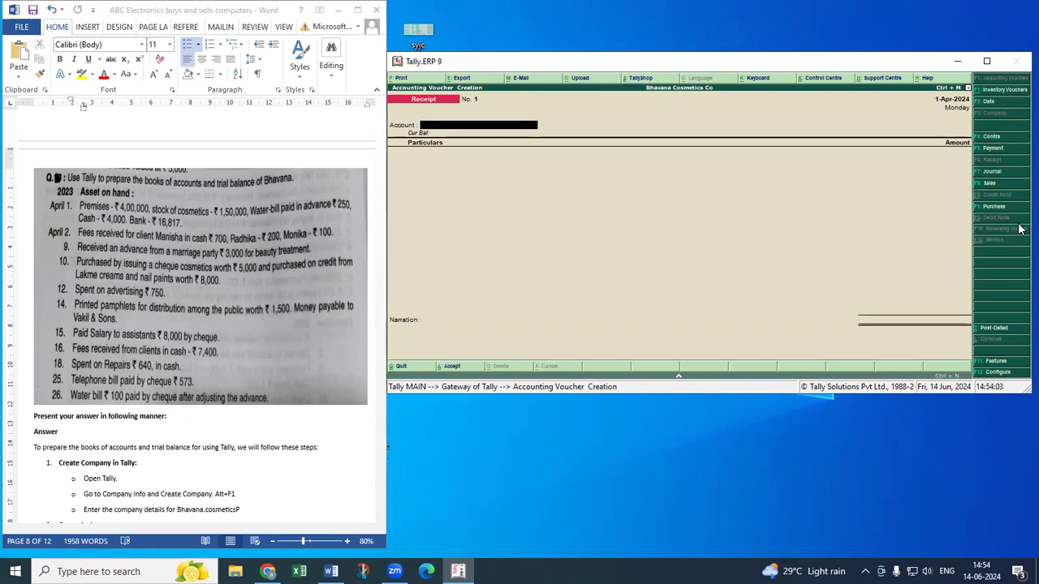
text(C)
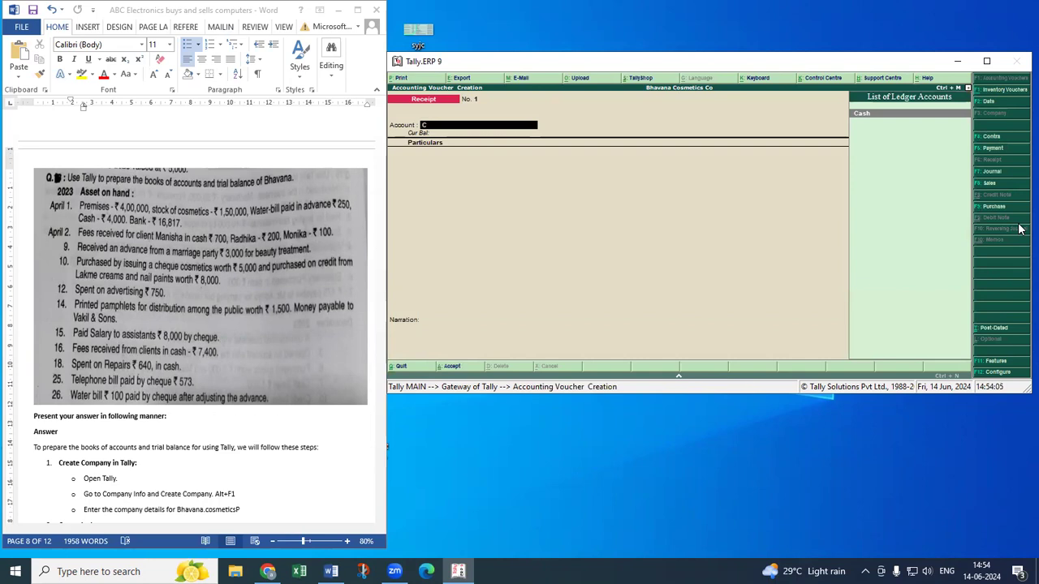
key(Return)
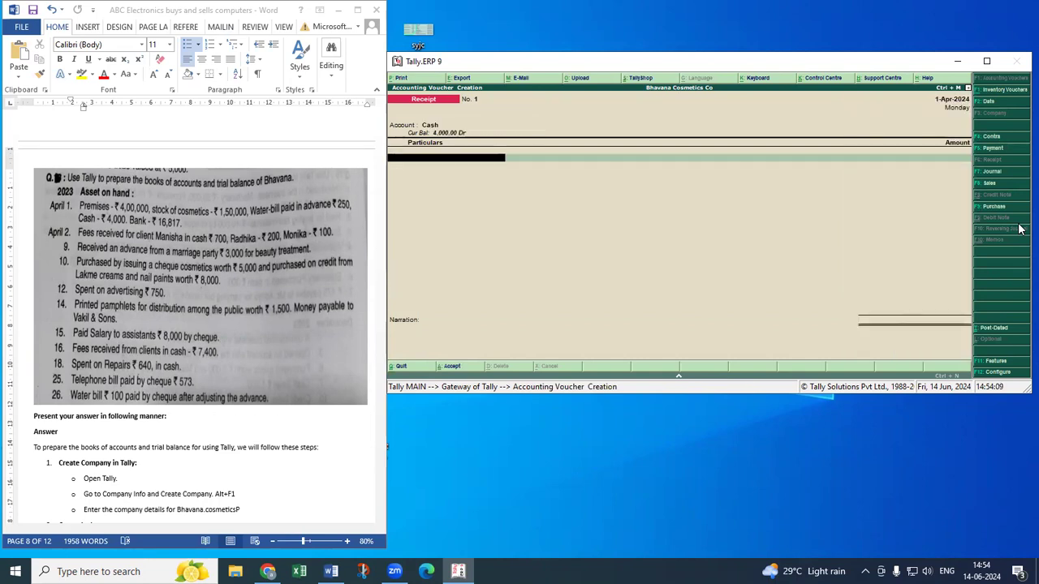
text(C)
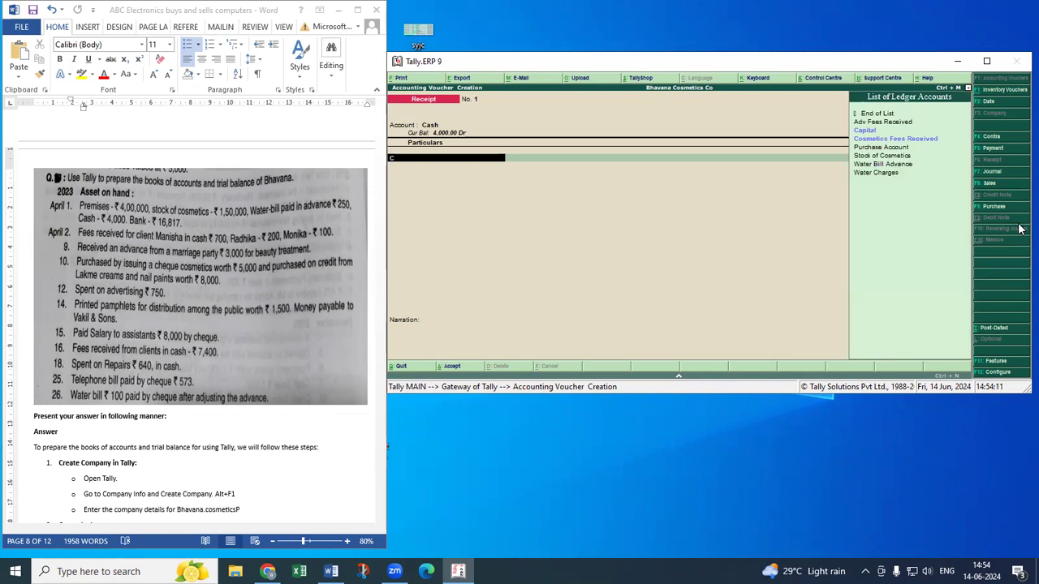
text(o)
key(Return)
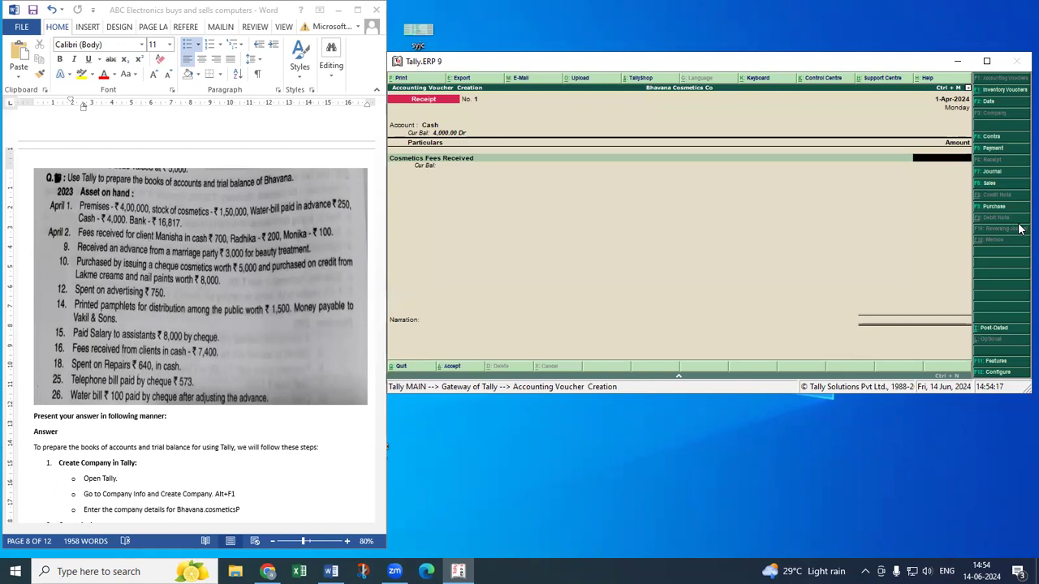
text(1000)
key(Return)
key(Return)
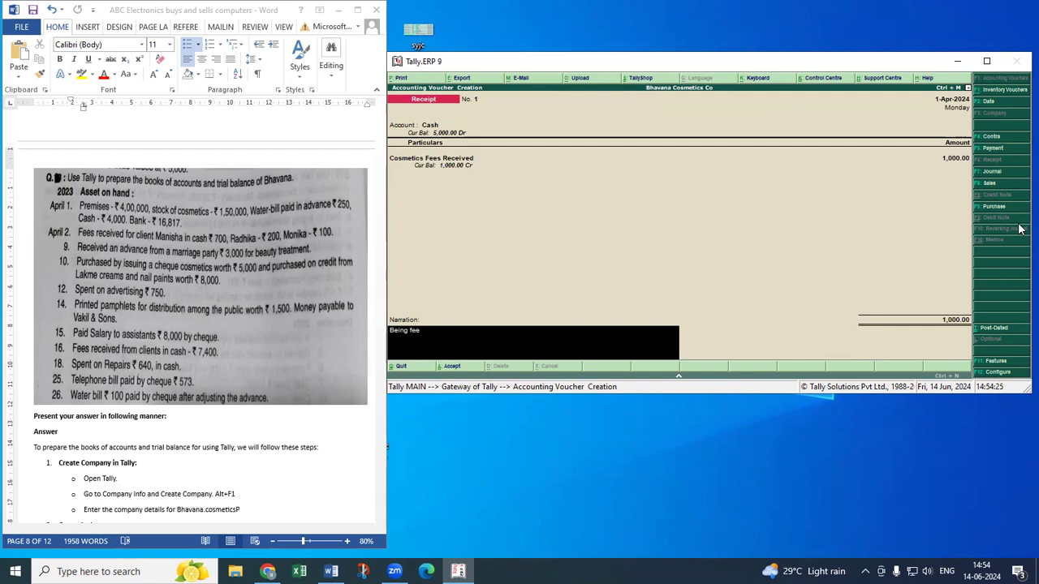
Step: Add a narration stating fees received from the three named clients of 700, 200 and 100, and save the receipt voucher
text(Being fees received from Manisha)
text(700, Radhika 200 and)
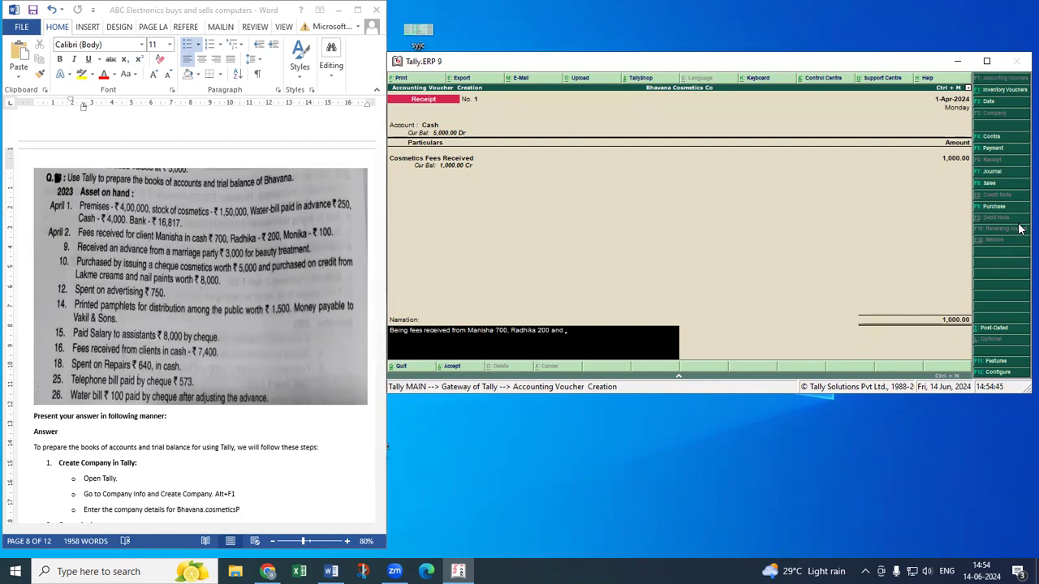
text( Monika 100)
key(Return)
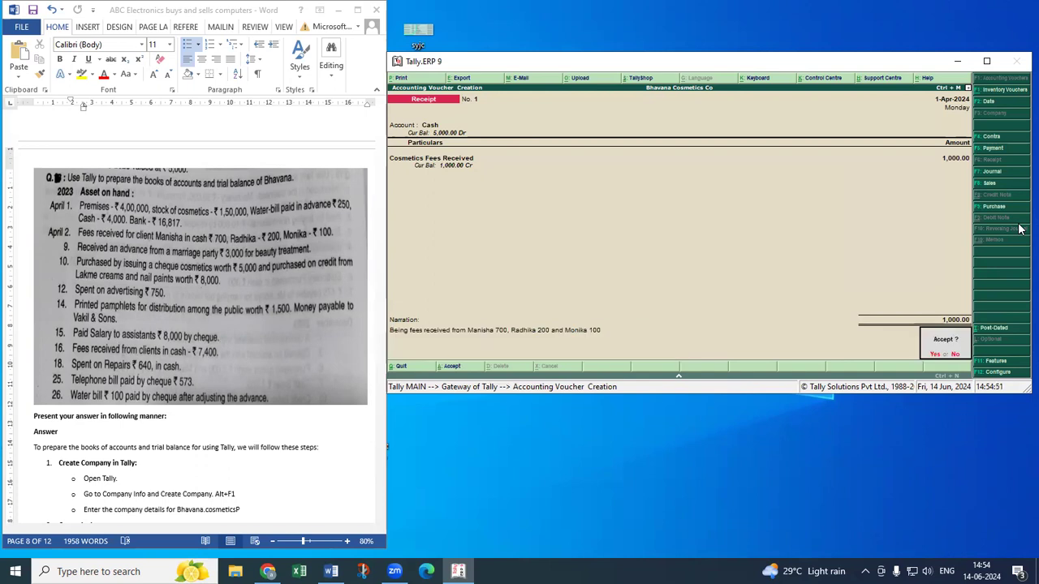
key(Return)
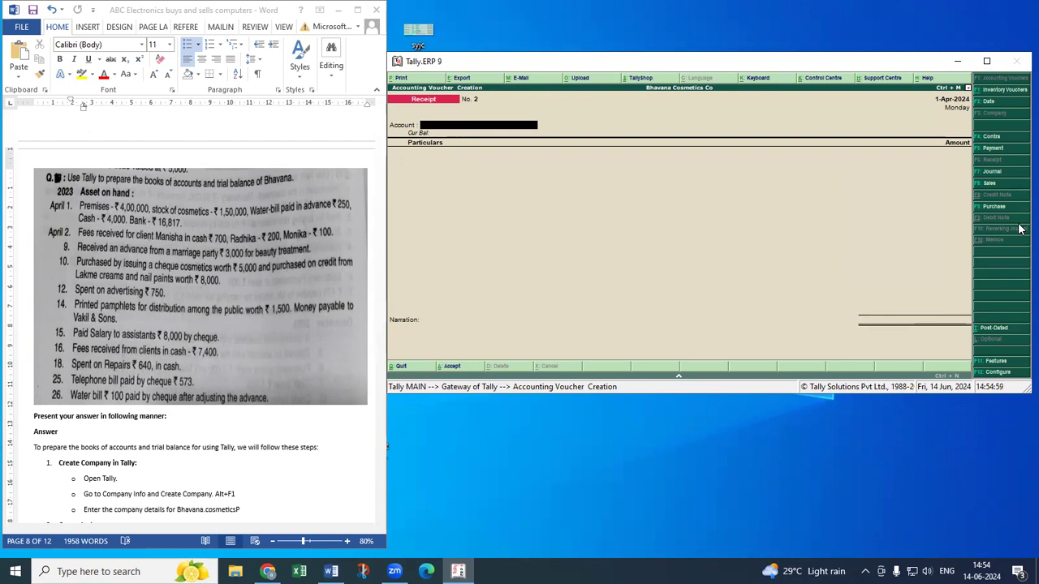
Step: Enter a second receipt voucher with Cash as the account and Adv Fees Received credited 3,000
text(C)
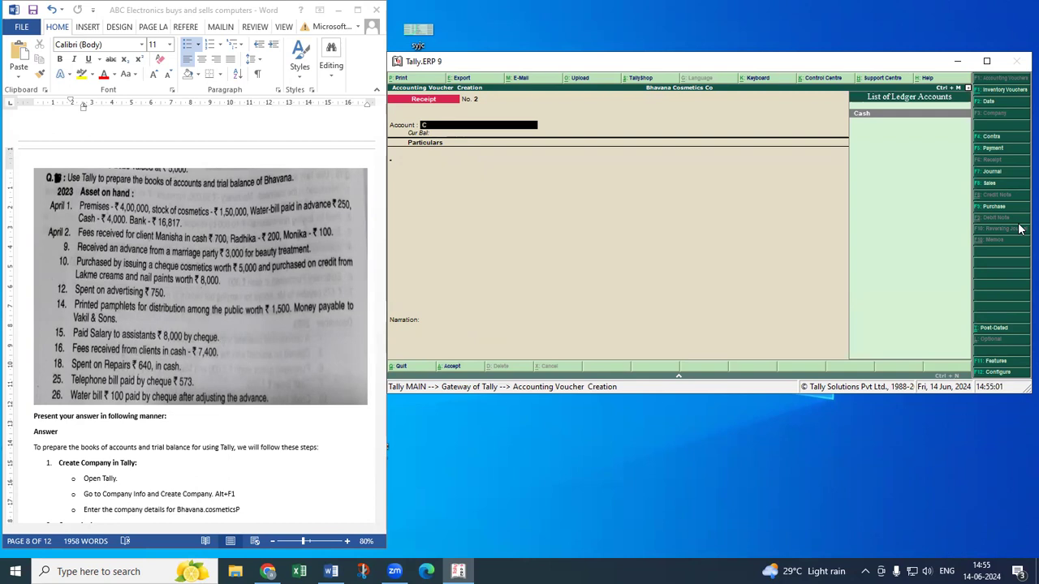
key(Return)
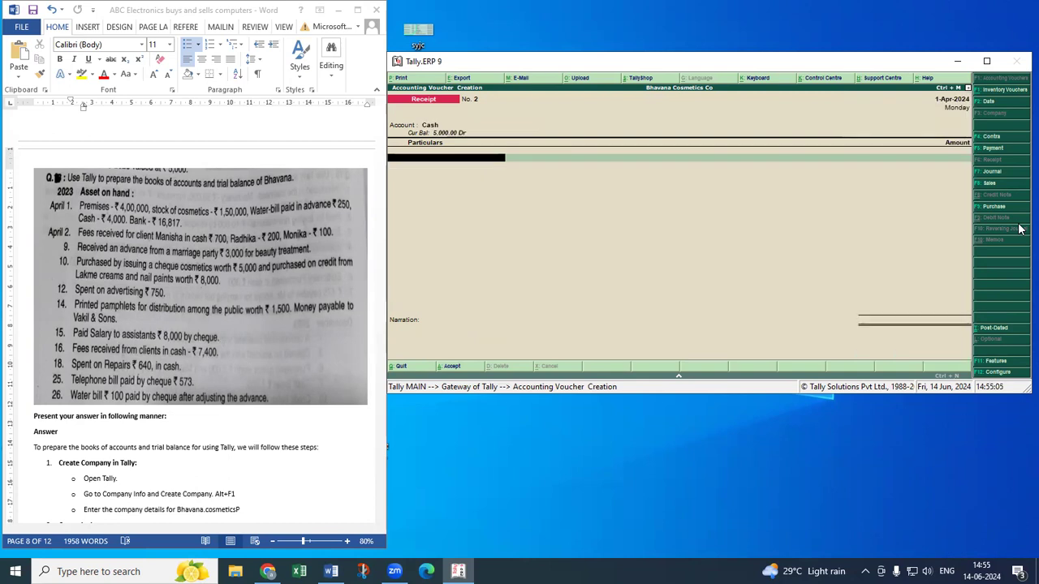
text(Ad)
key(Down)
key(Down)
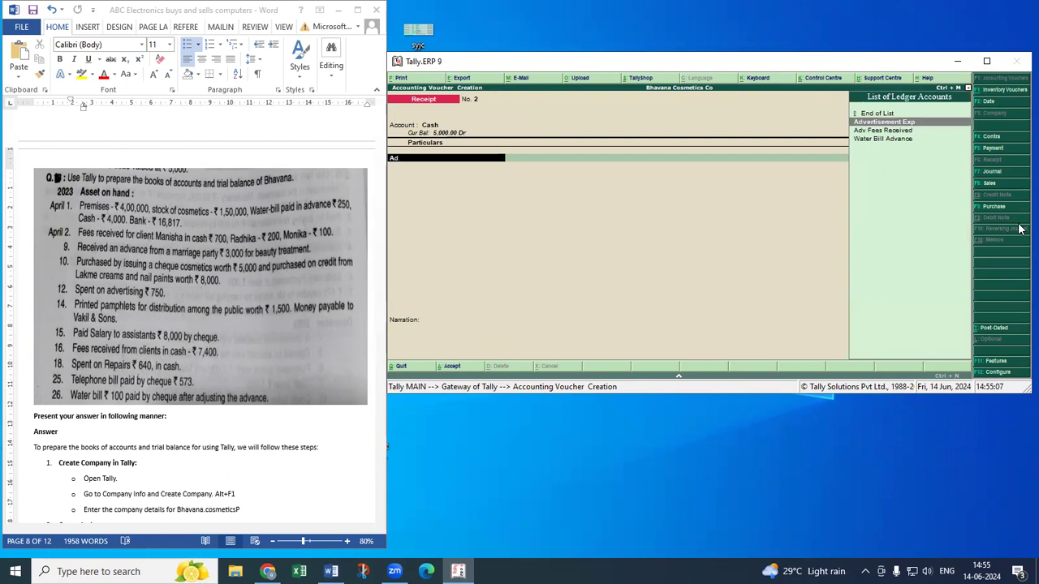
key(Return)
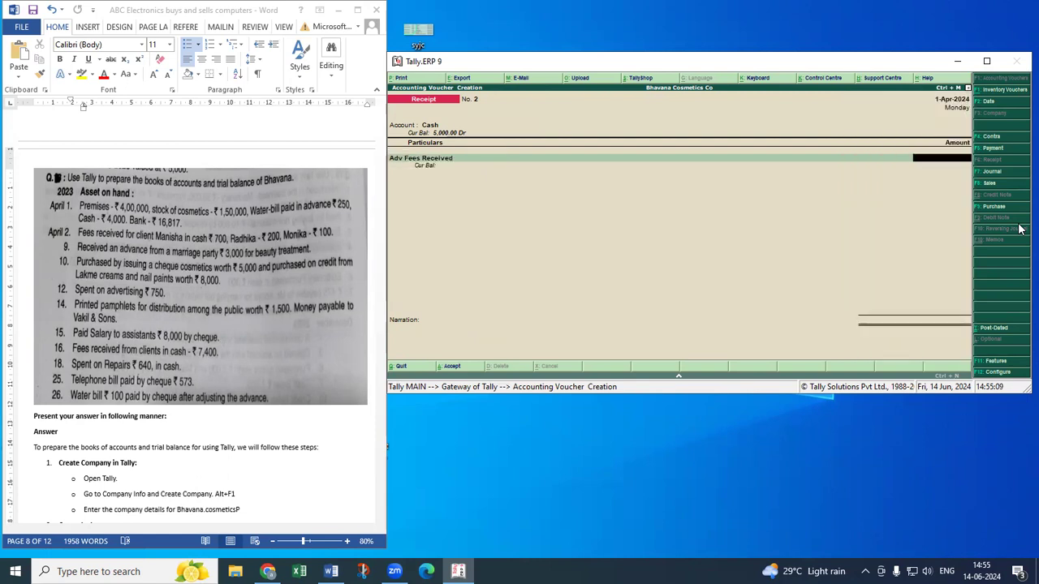
text(3000)
key(Return)
key(Return)
Step: Add the narration "being marriage cosm adv" and save the advance fees receipt voucher
text(being marriage)
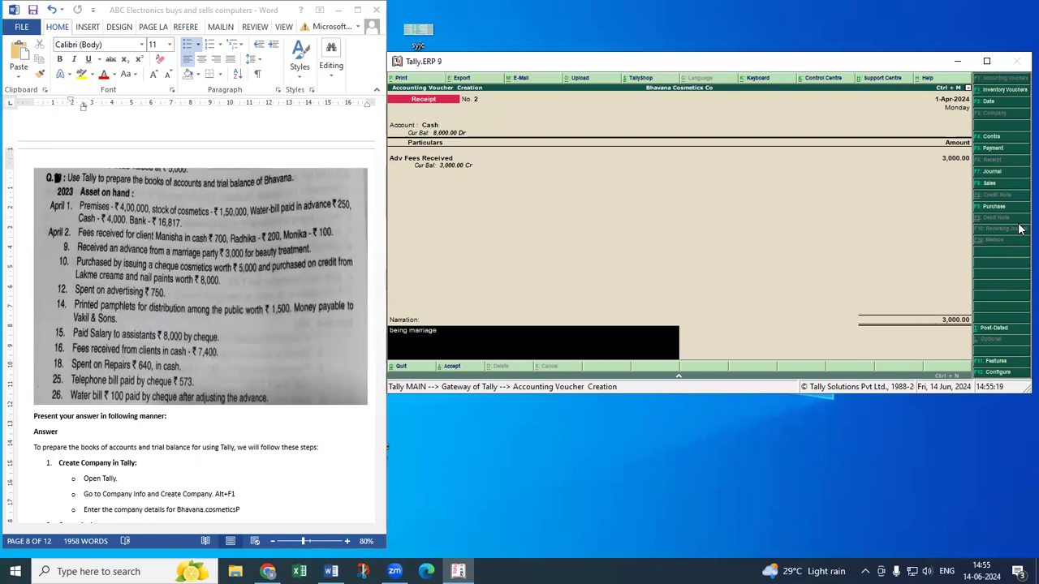
text( cosm a)
key(Return)
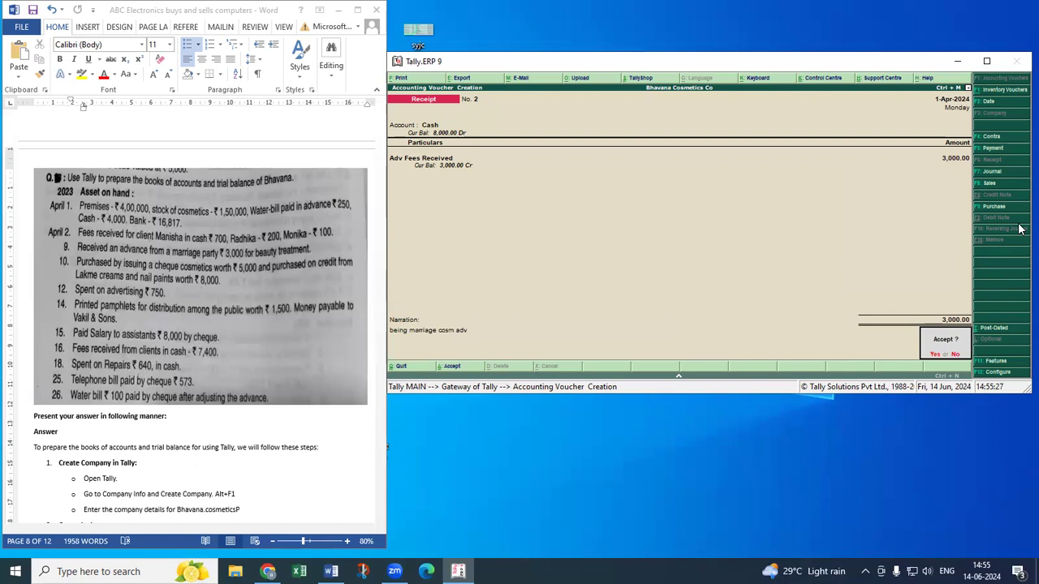
key(Return)
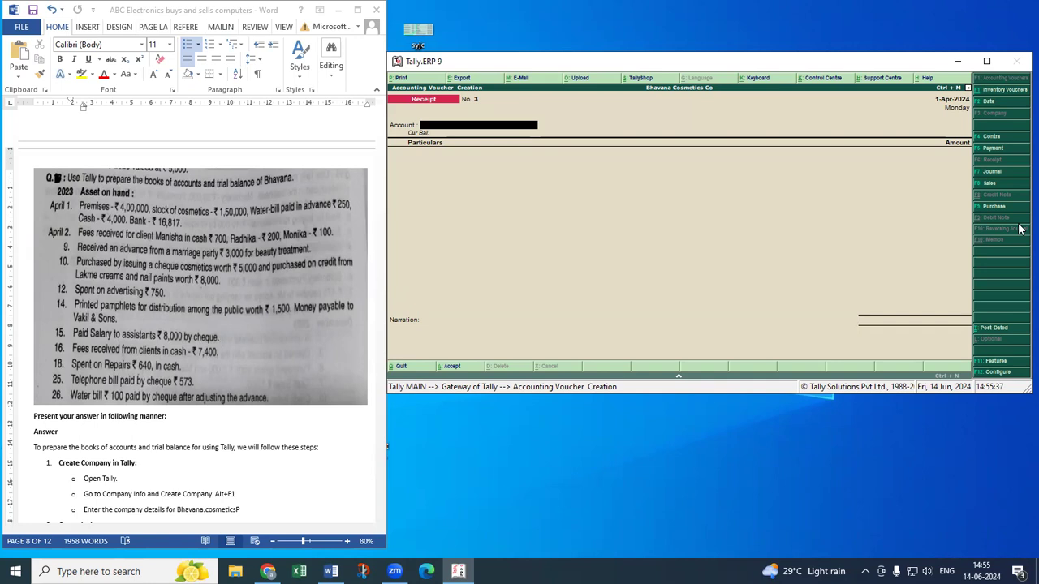
Step: Start a purchase voucher with supplier invoice number 12, dated 1-Apr-2024
key(F9)
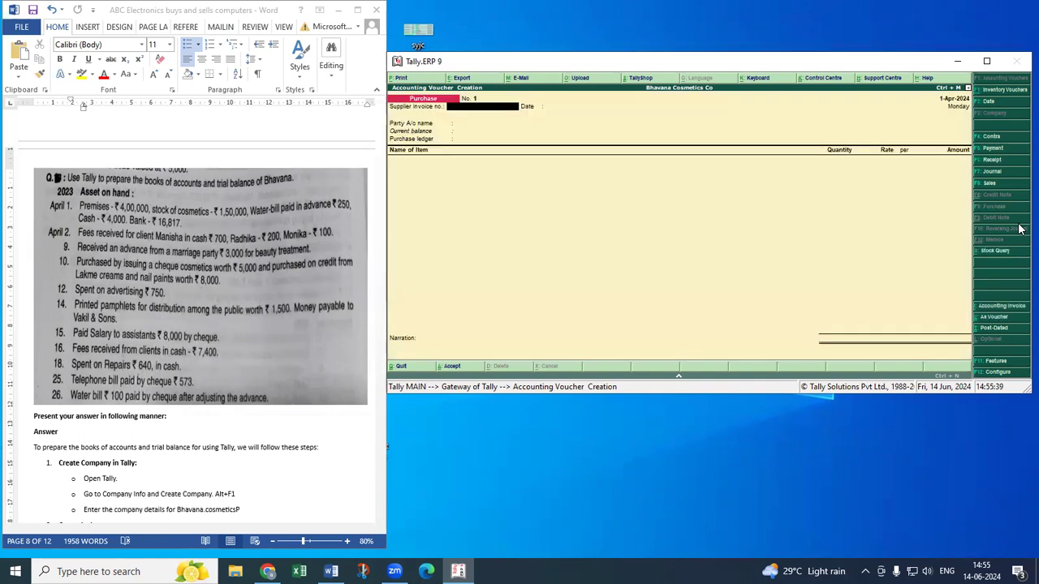
text(12)
key(Return)
key(Return)
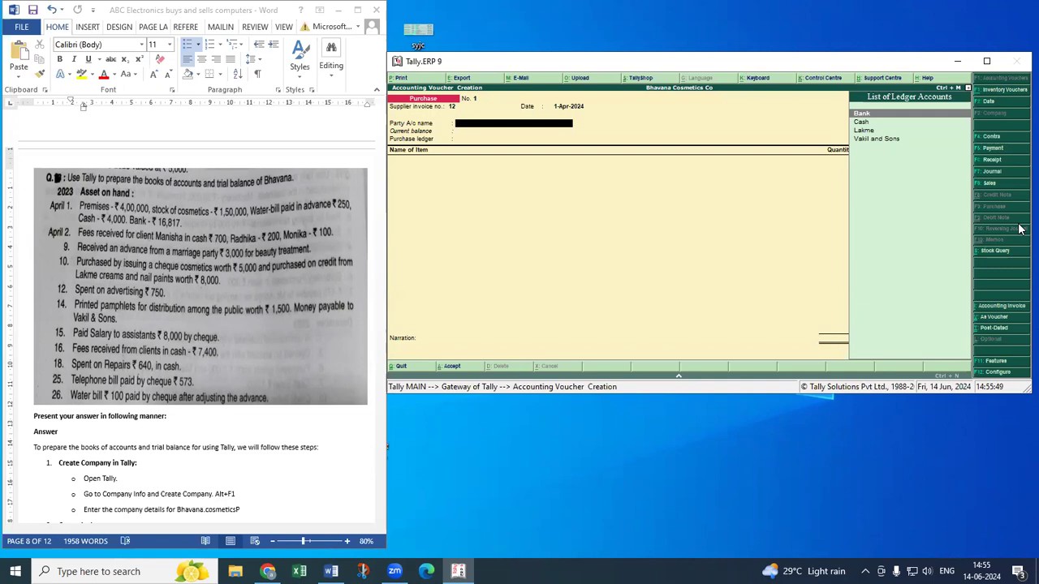
Step: Set Vakil and Sons as the purchase voucher's party with default supplier details, and Purchase Account as its purchase ledger
key(Down)
key(Down)
key(Down)
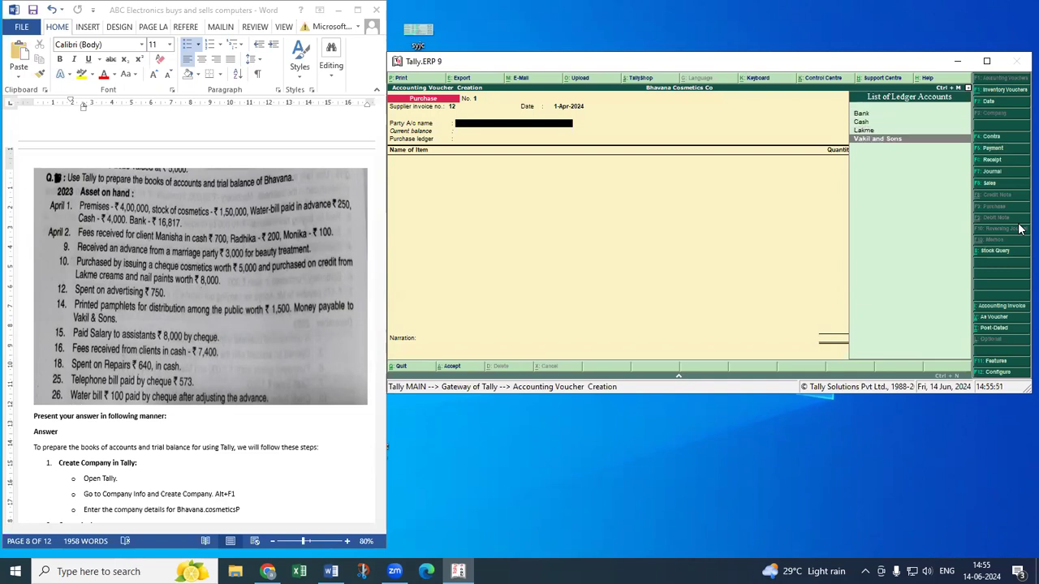
key(Return)
key(Return)
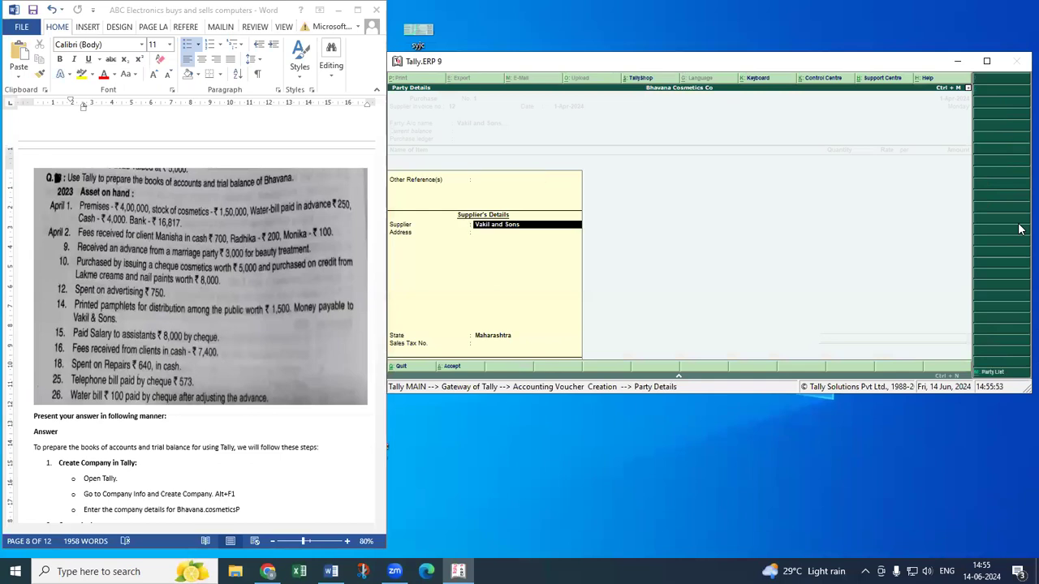
key(ctrl+a)
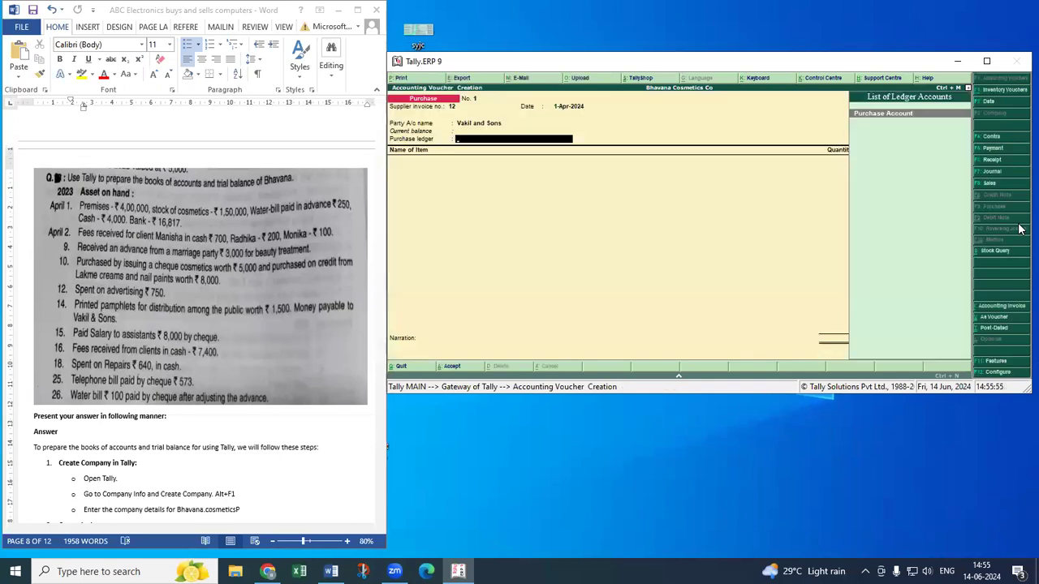
key(Return)
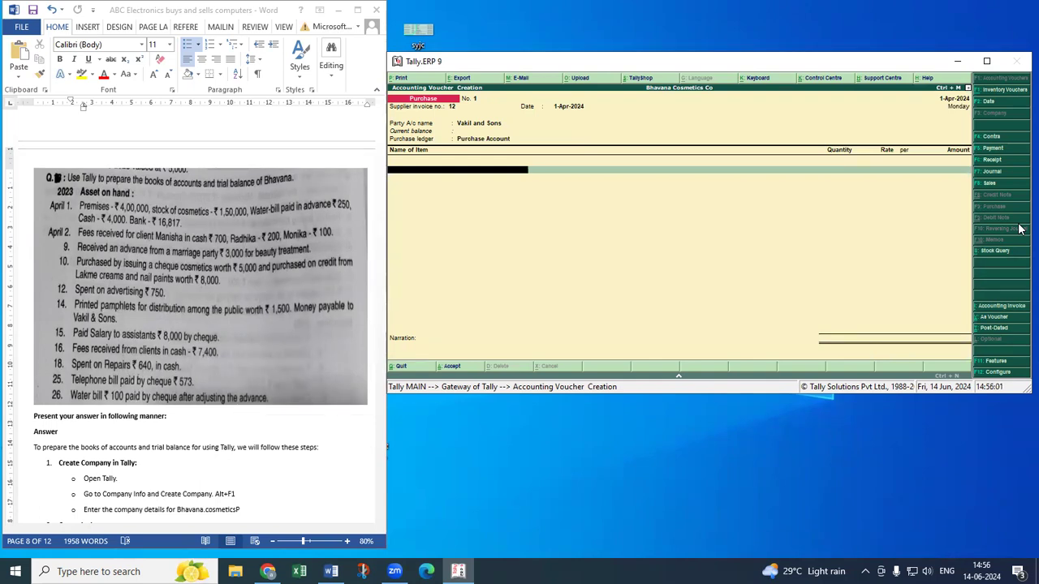
key(space)
key(Return)
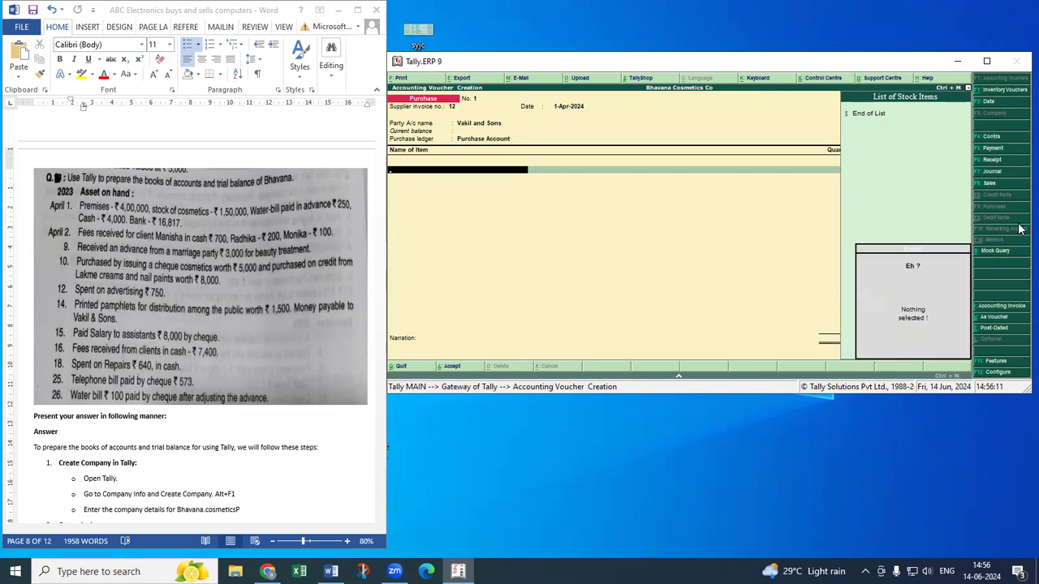
key(Escape)
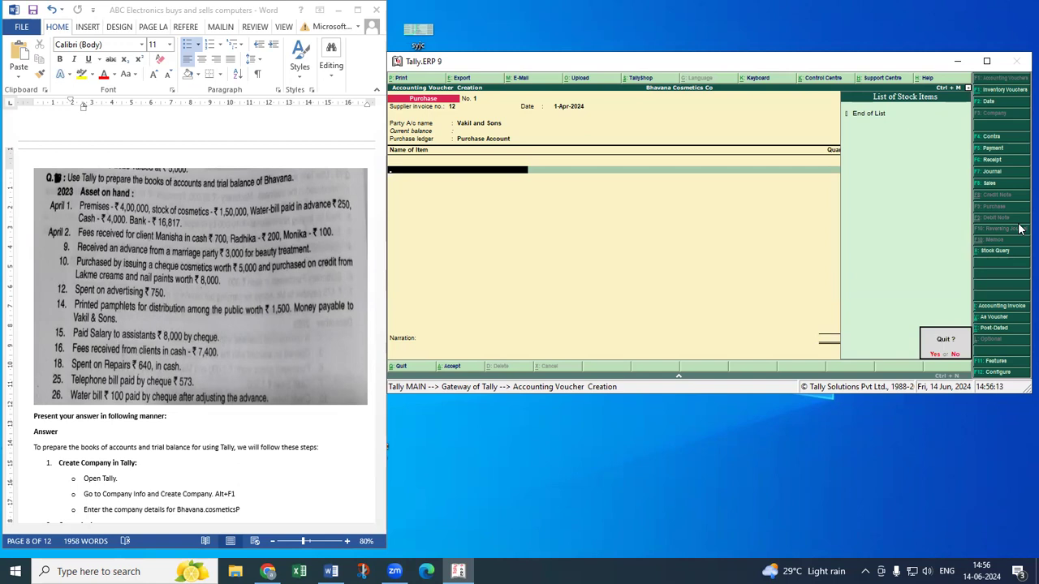
key(n)
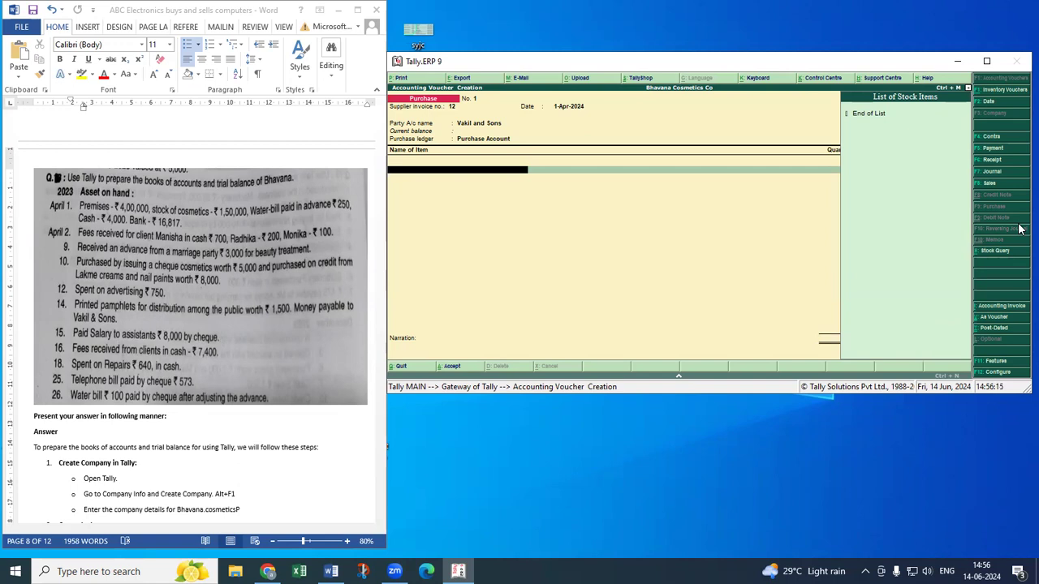
key(BackSpace)
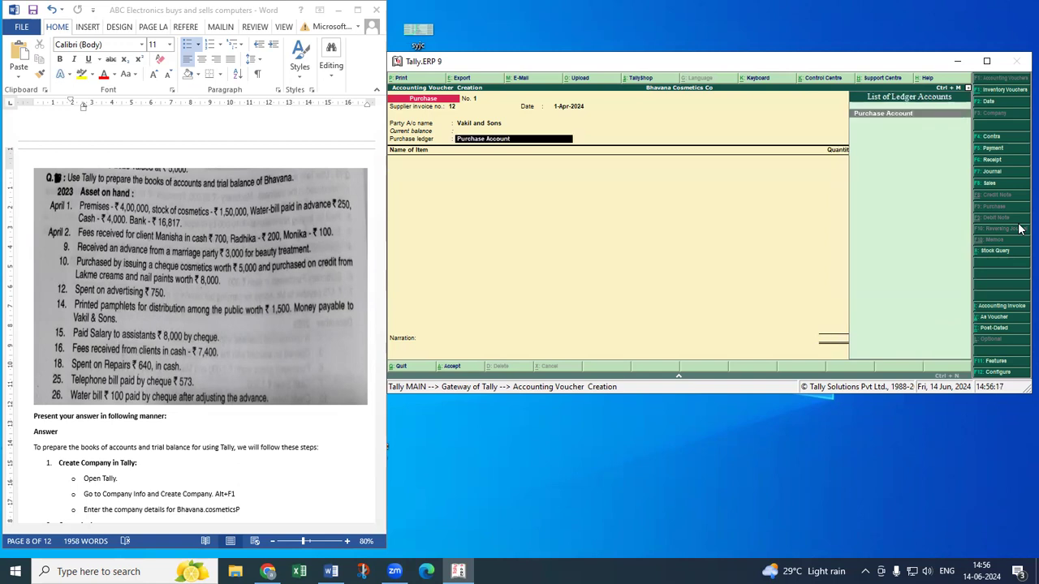
key(Return)
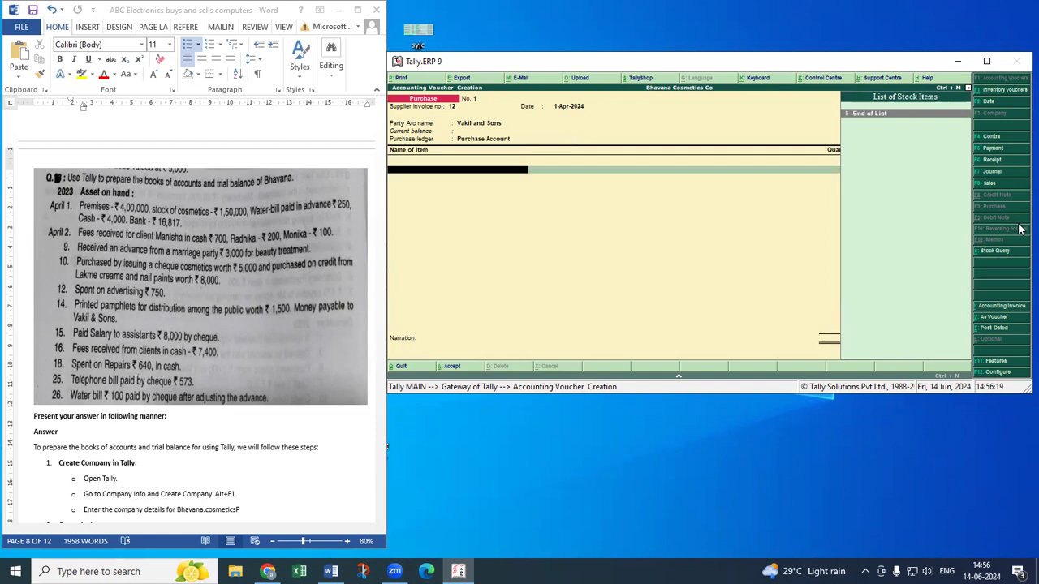
Step: Create the stock item Cosmetic Stock under Primary with units Not Applicable and a duty rate of 0 for the purchase voucher
key(alt+c)
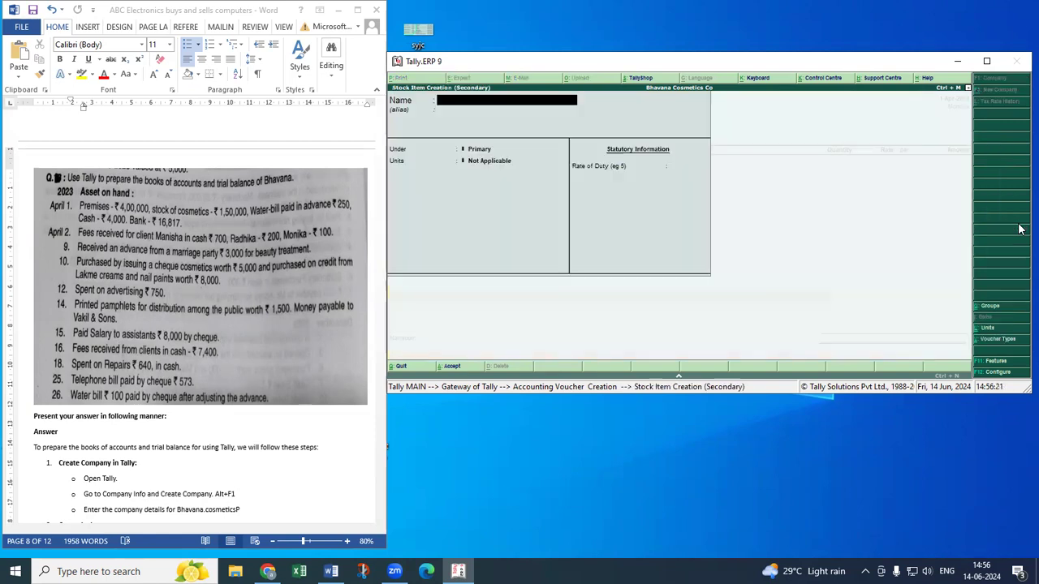
text(Cosmetic Stock)
key(Return)
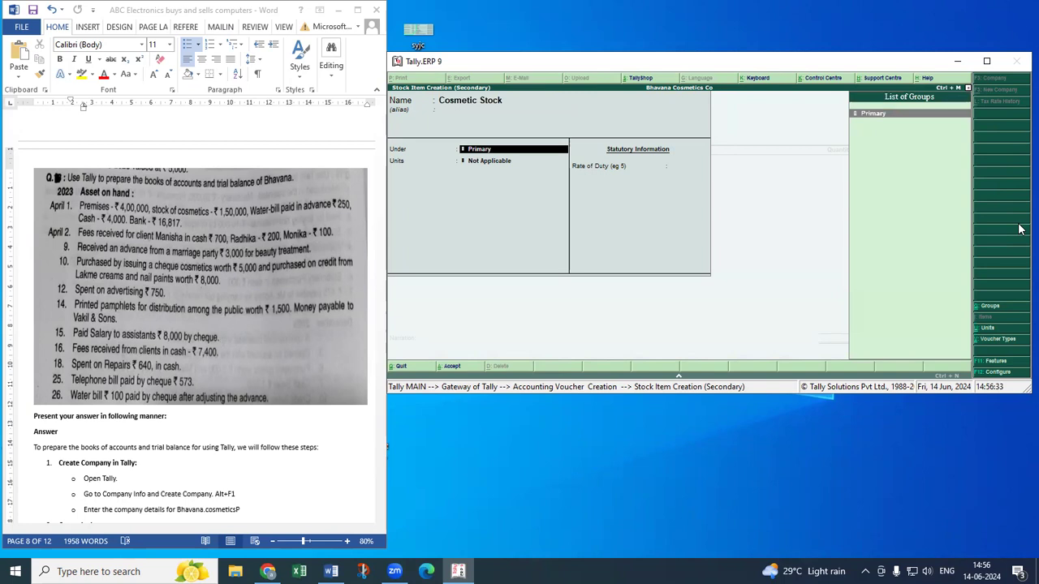
key(Return)
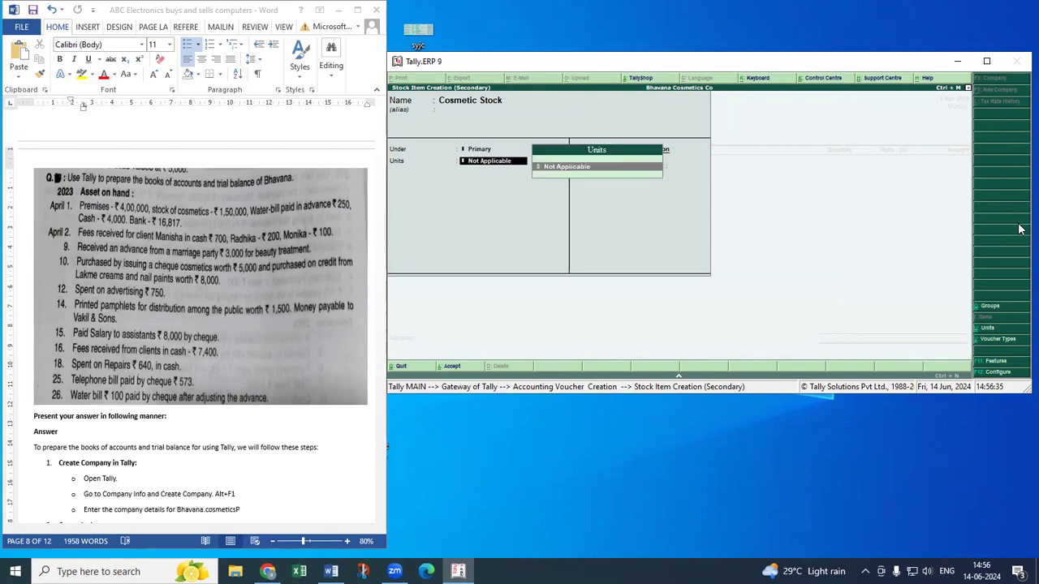
key(Return)
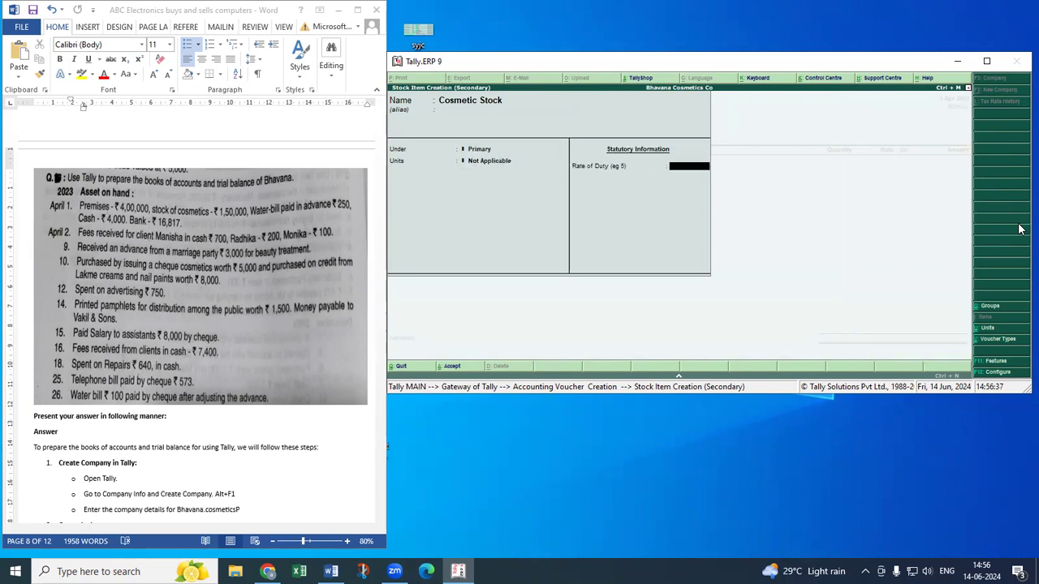
key(Return)
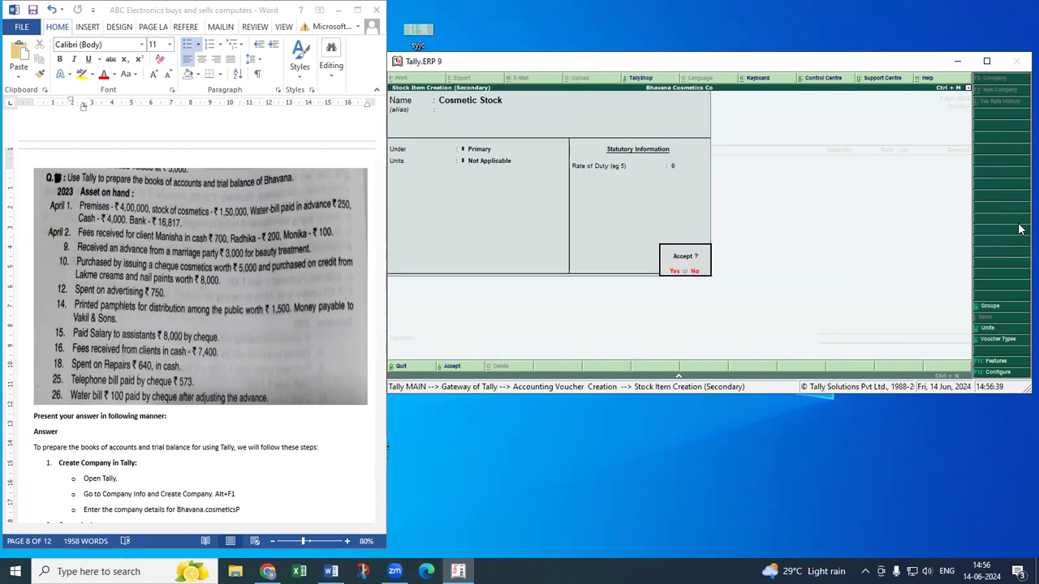
key(Return)
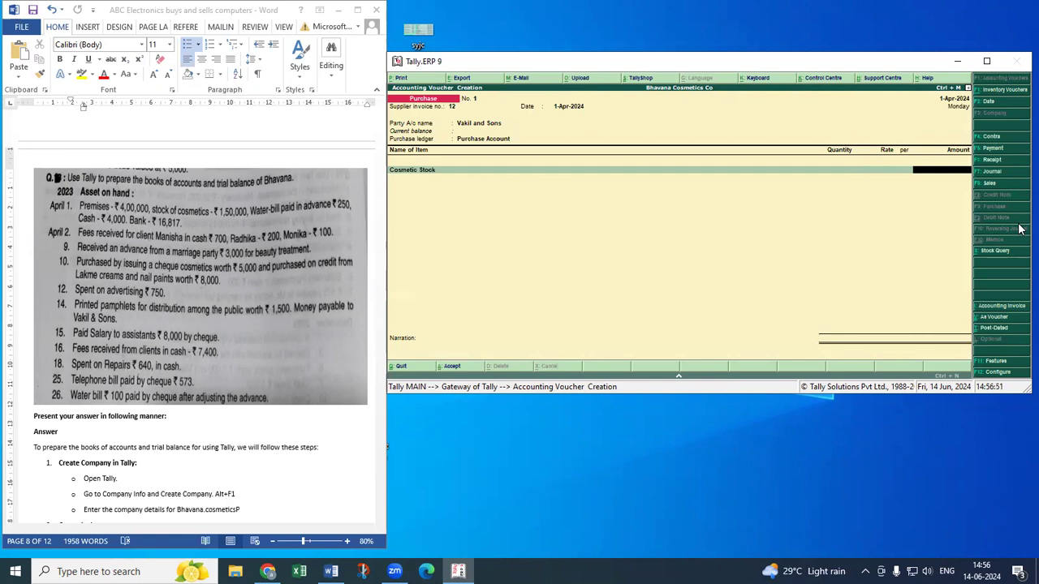
Step: Change the purchase voucher's party to Lakme, keeping Purchase Account as the purchase ledger and Cosmetic Stock as the item
key(BackSpace)
key(BackSpace)
key(BackSpace)
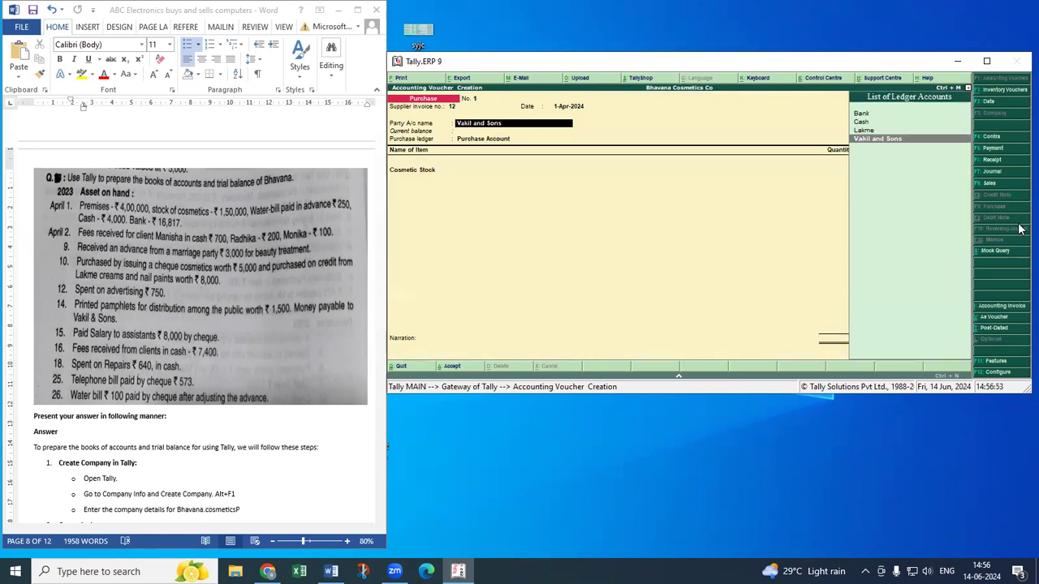
key(Up)
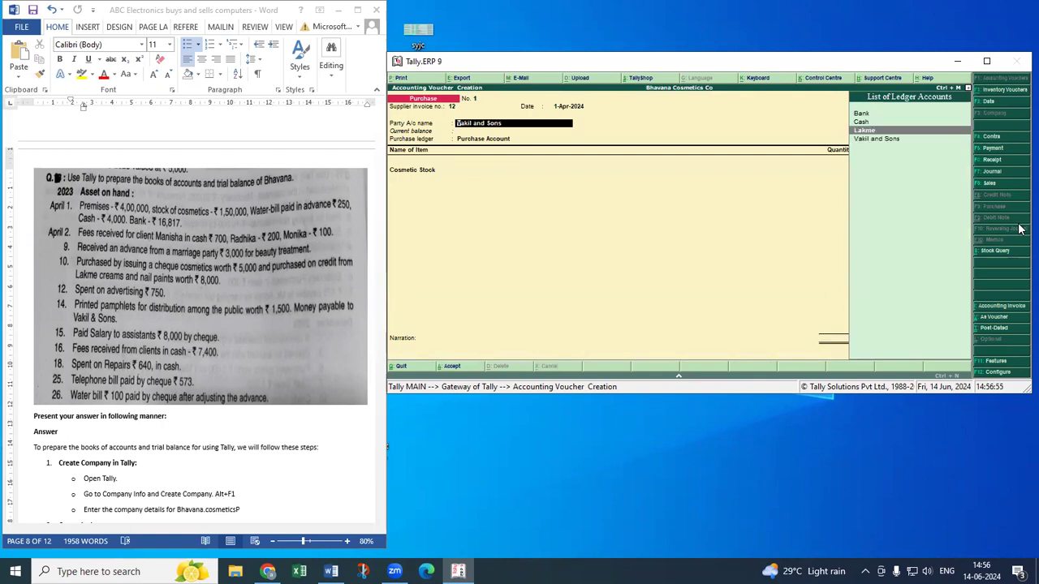
key(Return)
key(Return)
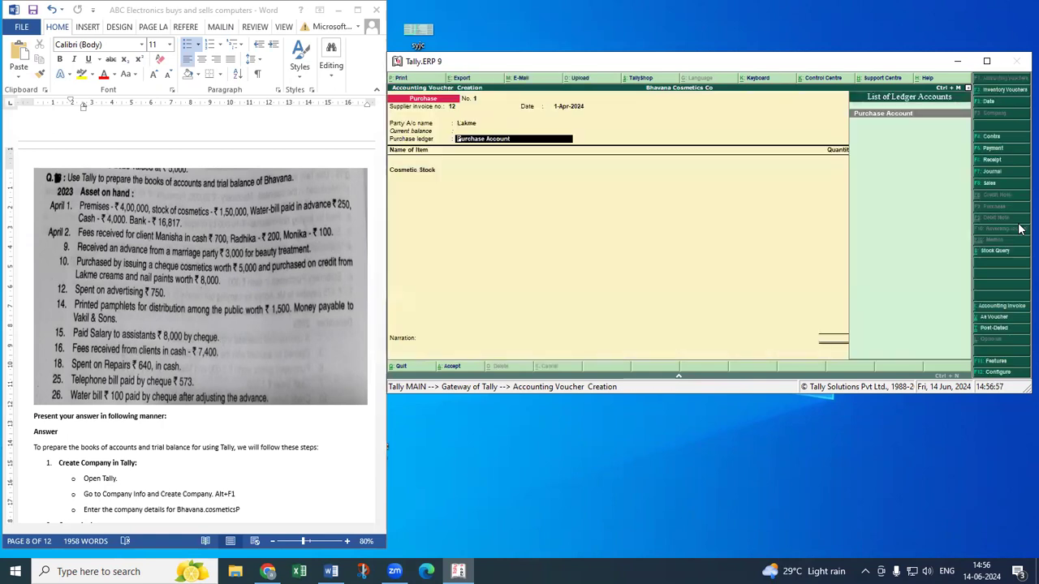
key(Return)
key(Return)
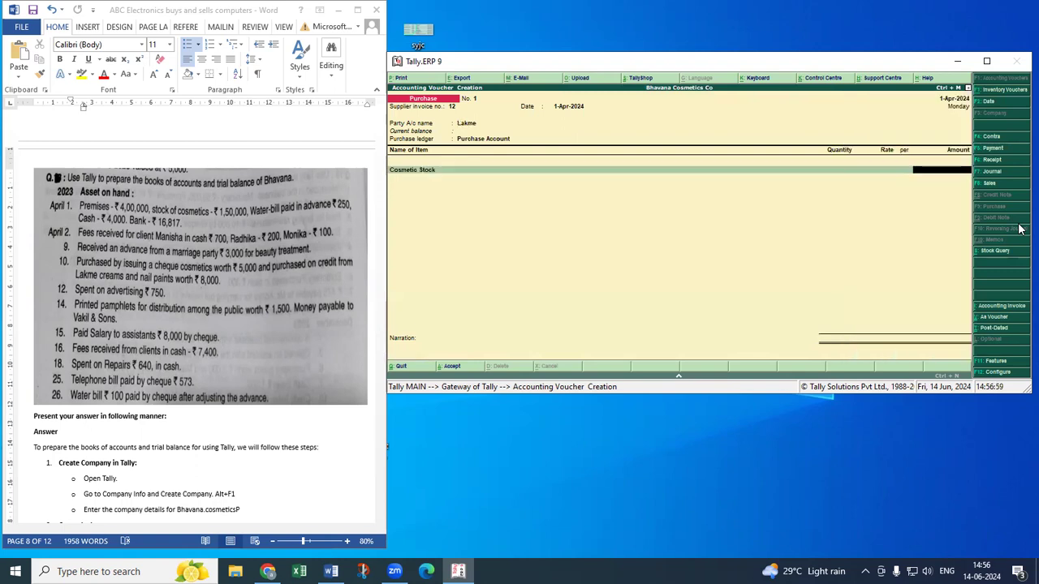
Step: Set the Cosmetic Stock amount to 8,000 and save the Lakme purchase voucher without a narration
text(8000)
key(Return)
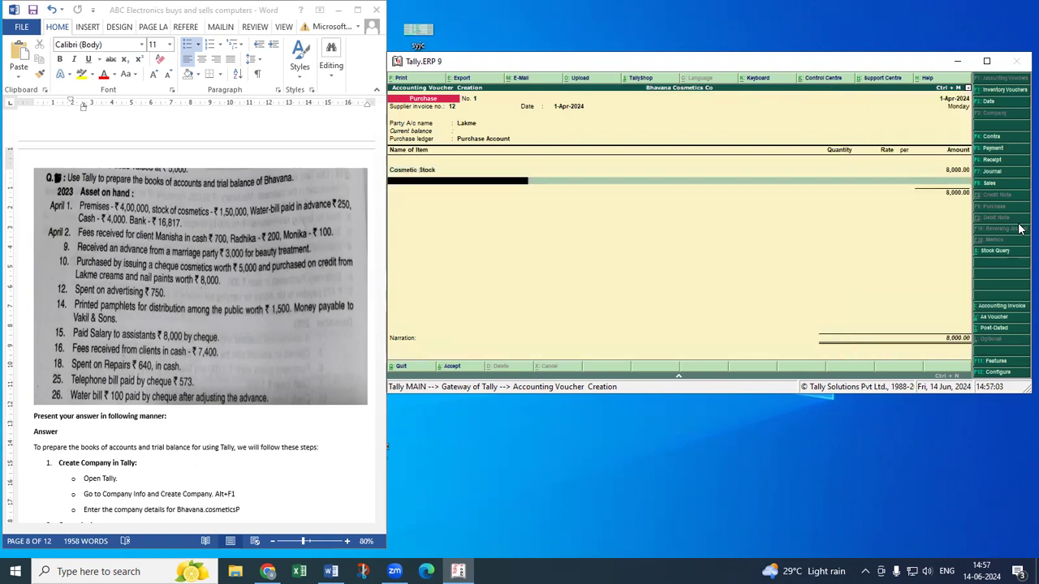
key(Return)
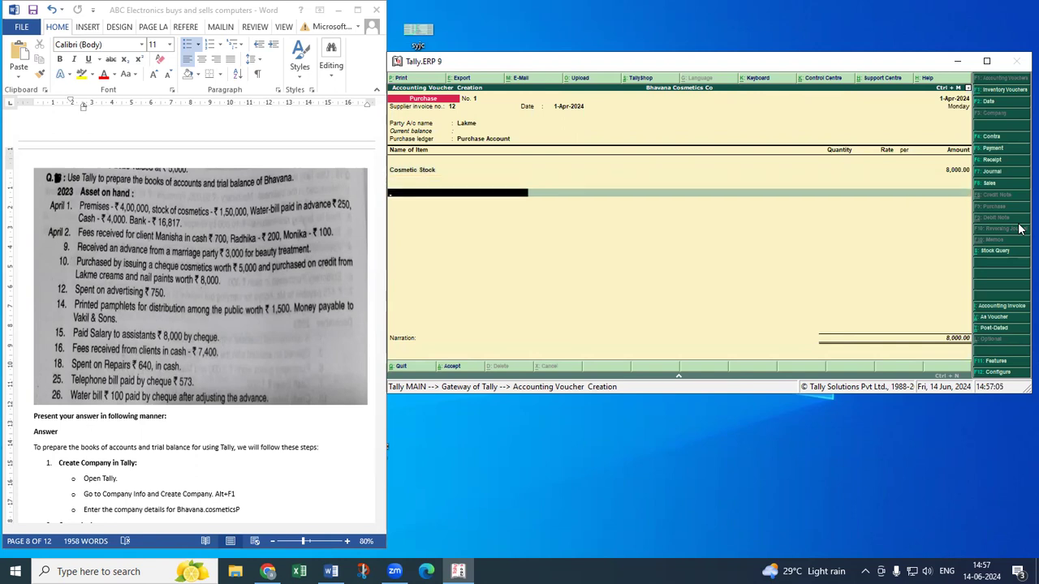
key(Return)
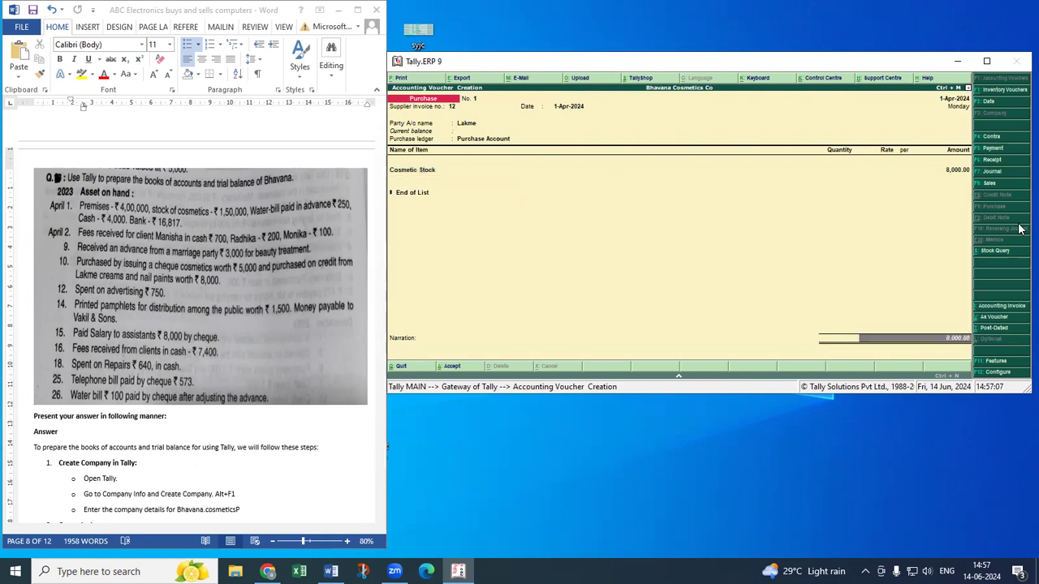
key(Return)
key(Return)
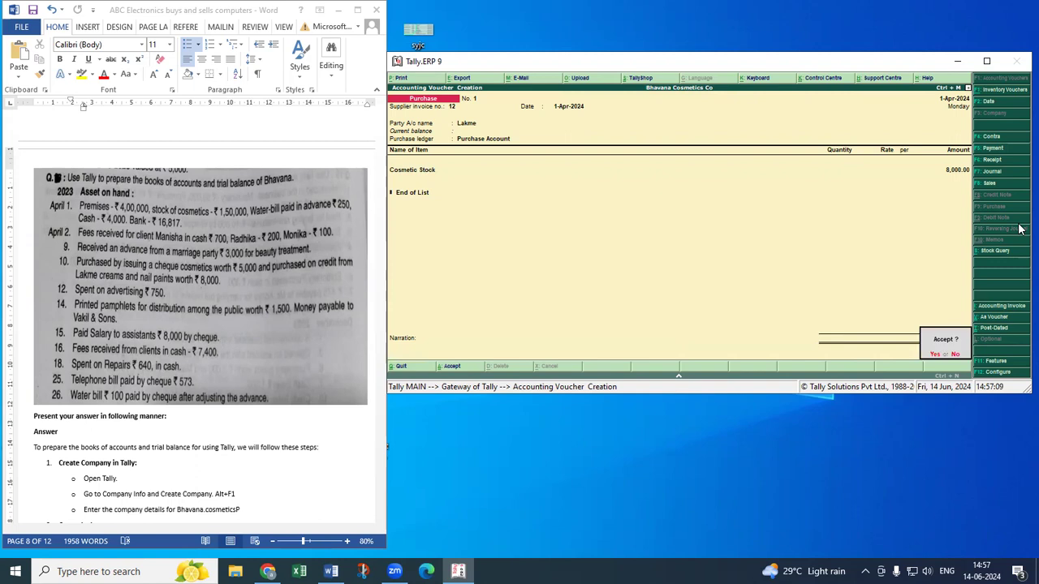
key(Return)
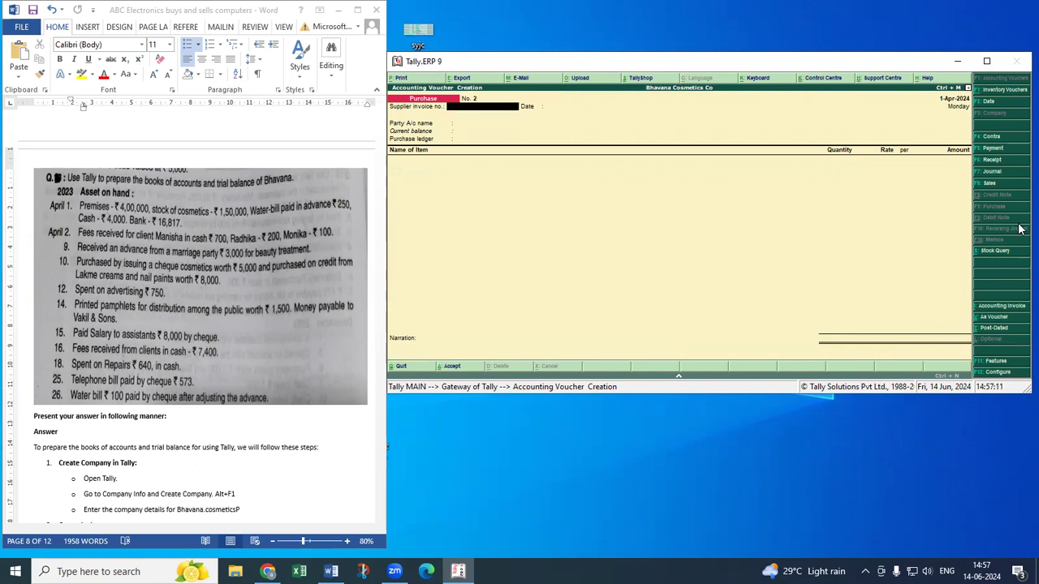
Step: Start the next purchase voucher with supplier invoice number 22, dated 1-Apr-2024, with Bank as party and Purchase Account as ledger
text(22)
key(Return)
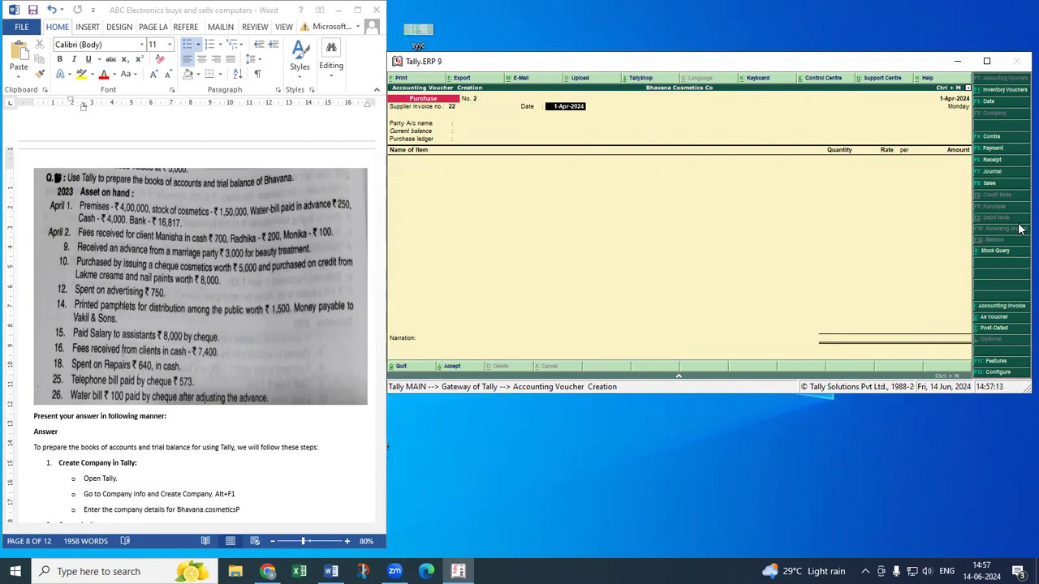
key(Return)
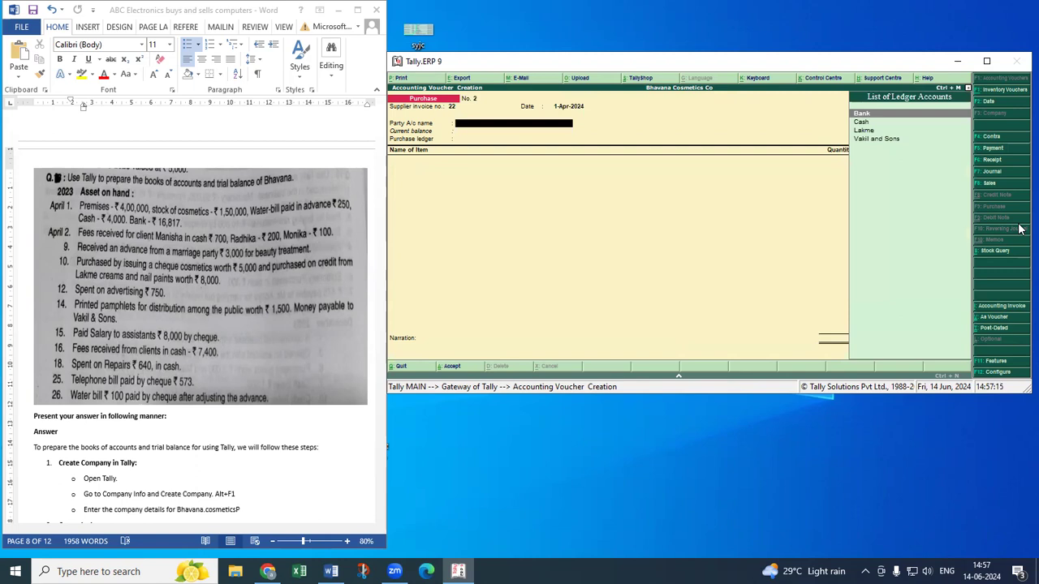
key(Return)
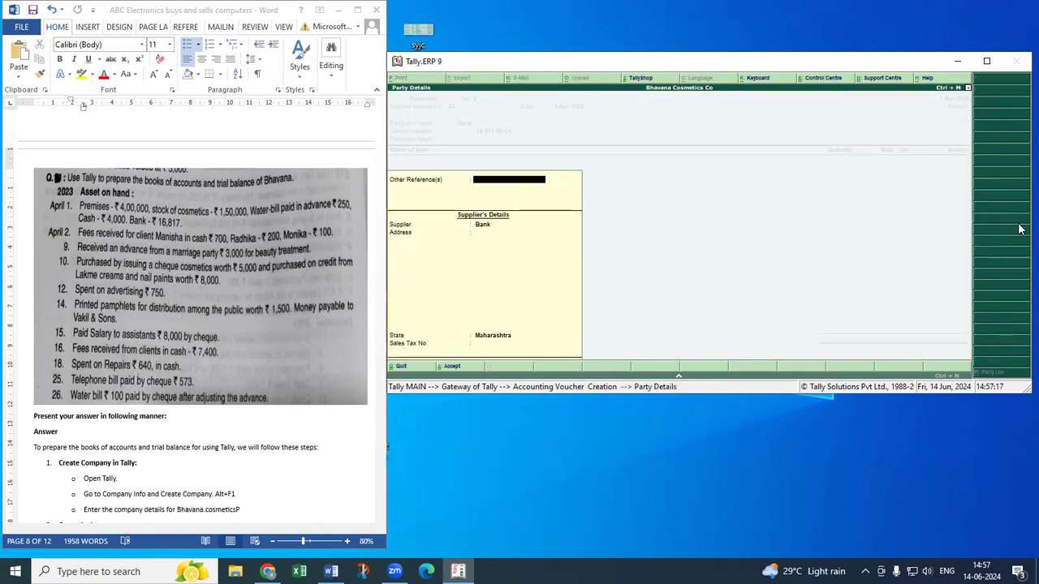
key(Return)
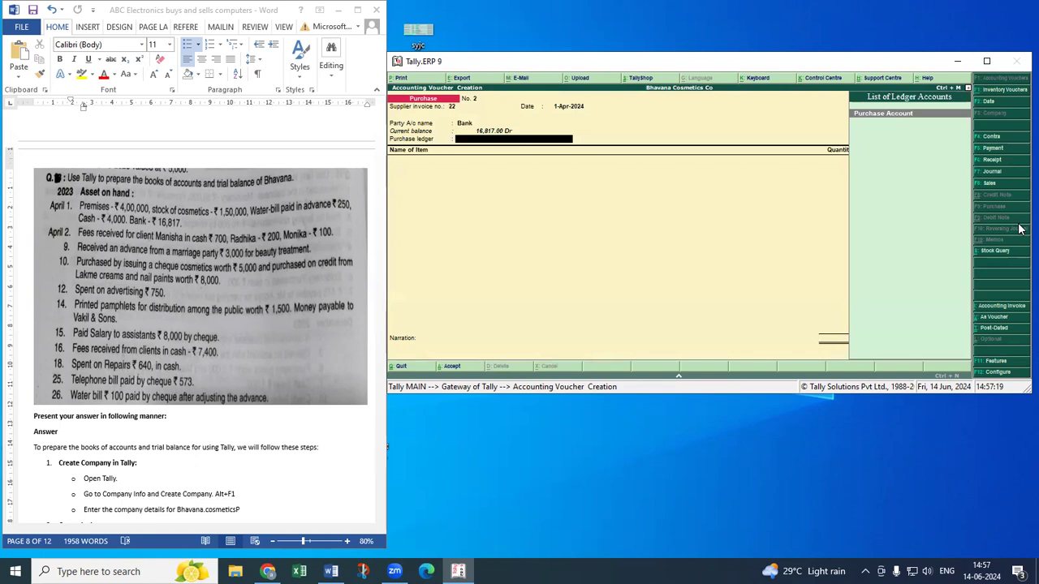
key(Return)
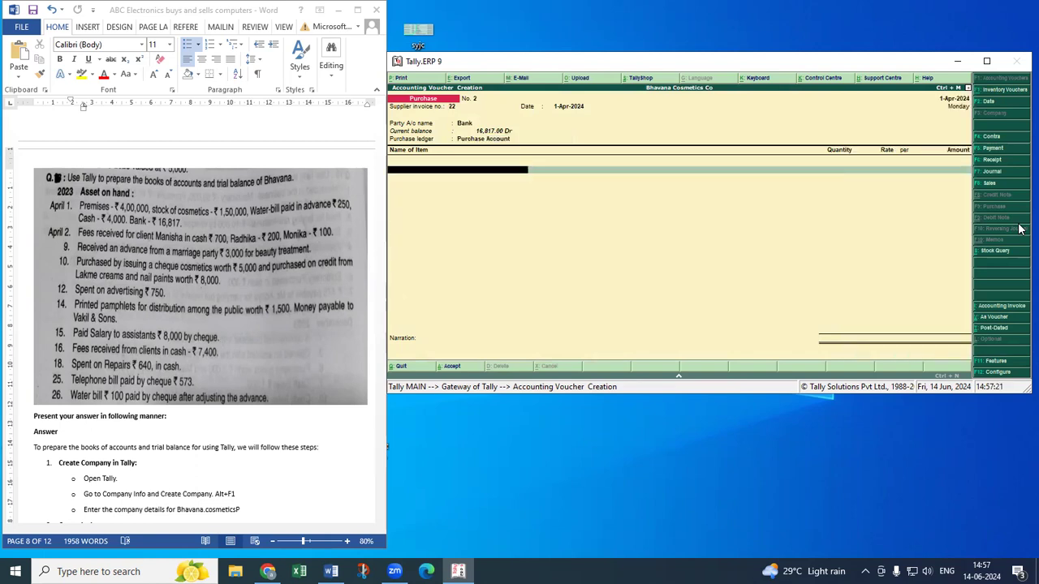
Step: Add Cosmetic Stock for 5,000 to the Bank purchase, accept the cheque allocation, and save the voucher
text(C)
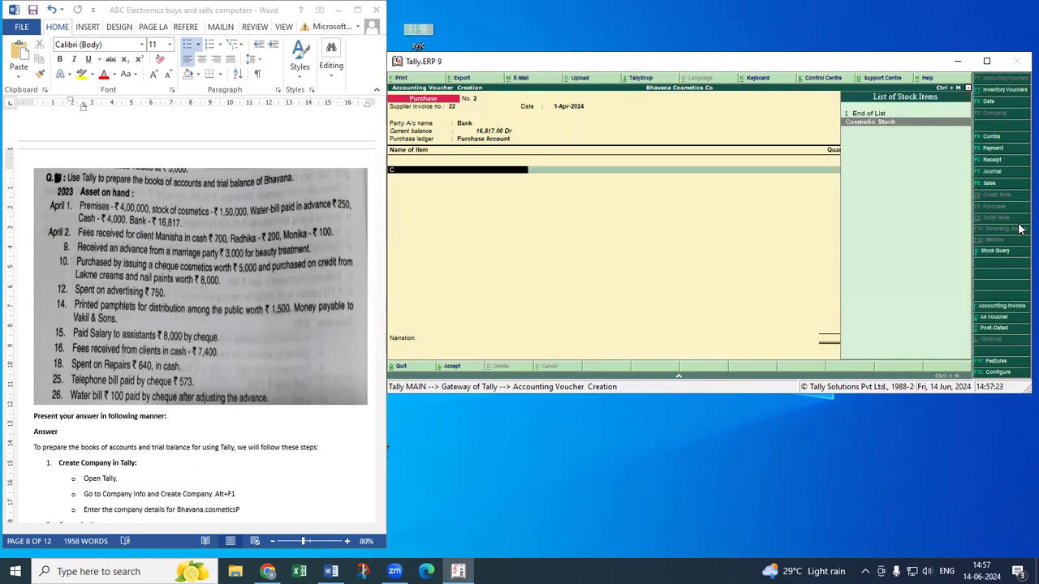
key(Return)
key(Return)
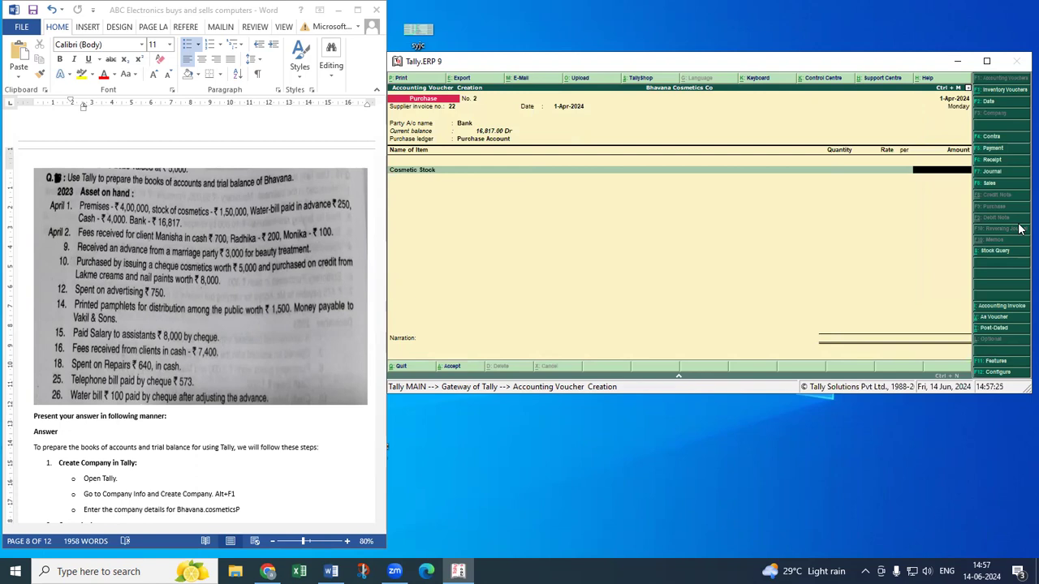
text(5,000)
key(Return)
key(Return)
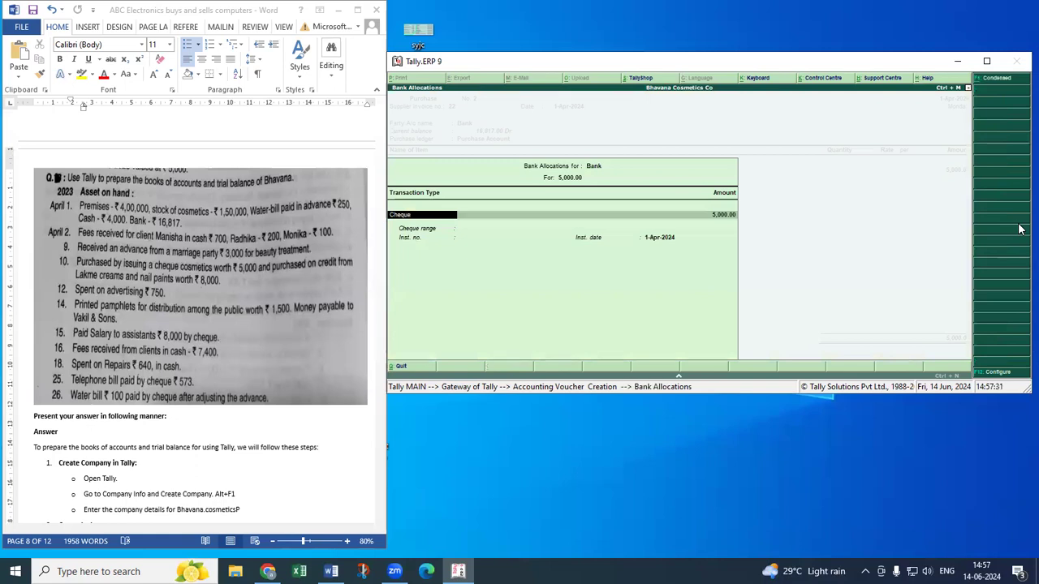
key(Return)
key(Return)
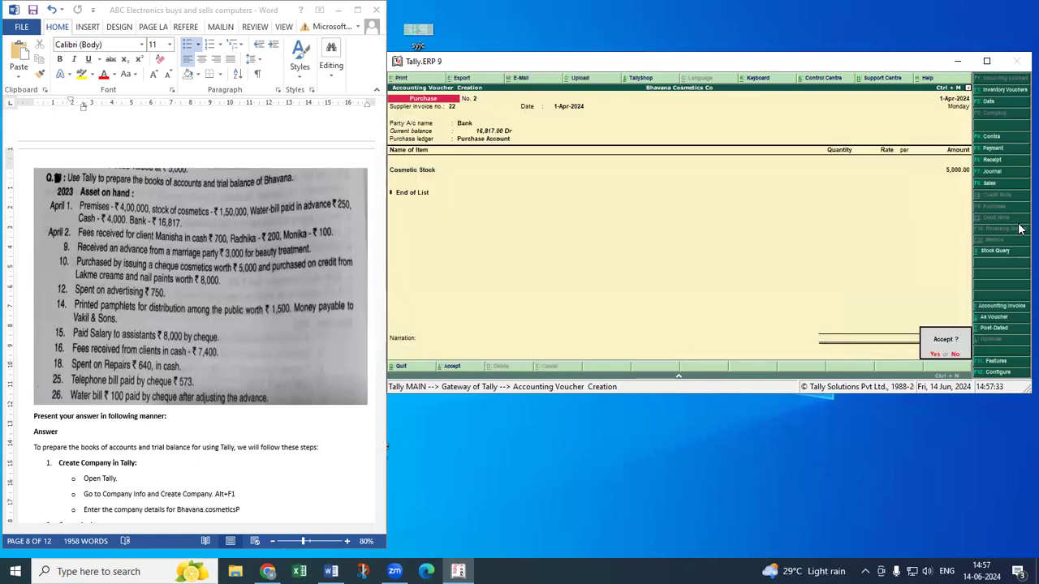
key(Return)
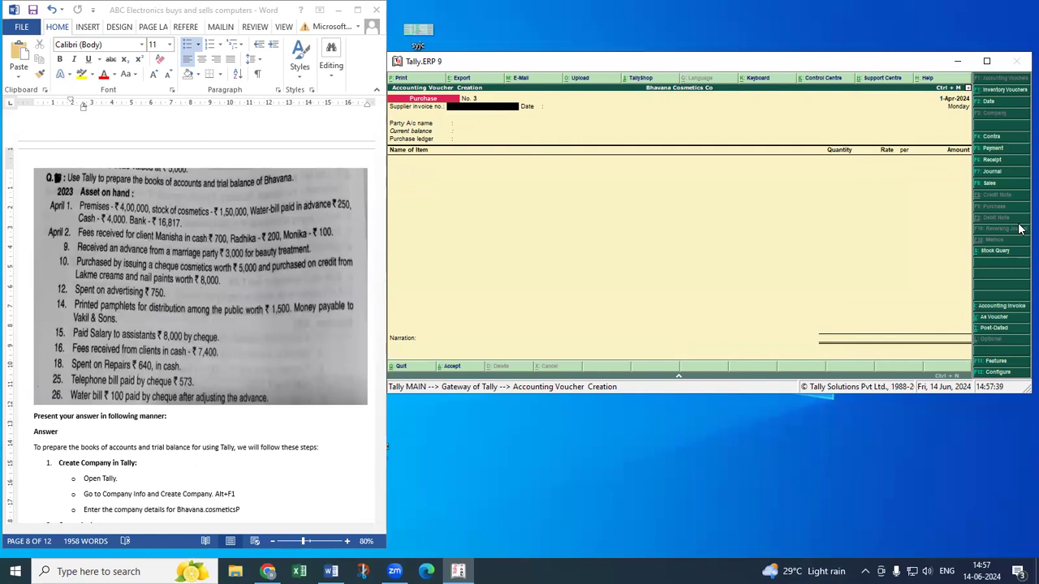
Step: Start a payment voucher with Cash as the account
key(F5)
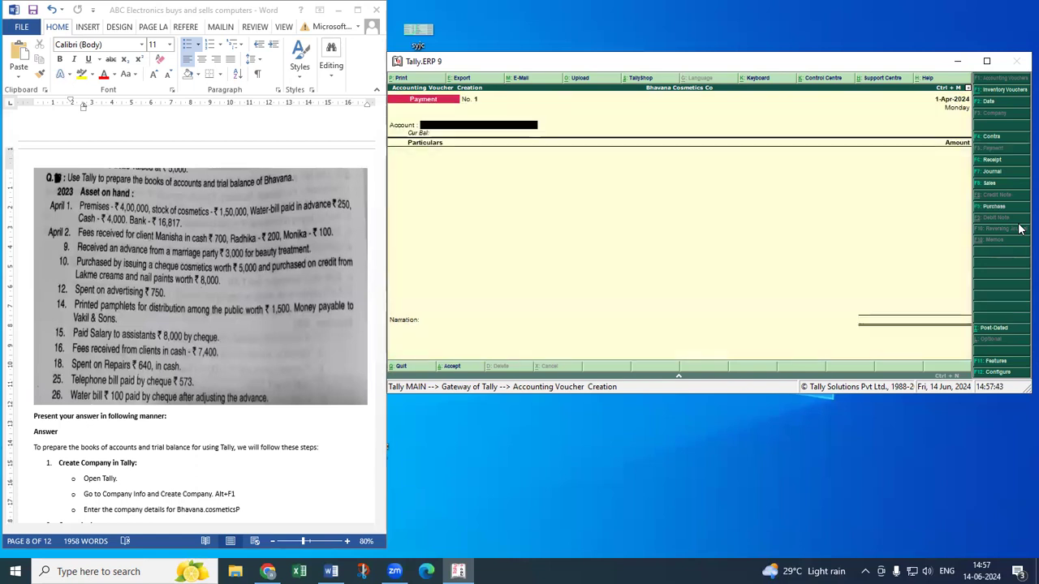
text(a)
key(Return)
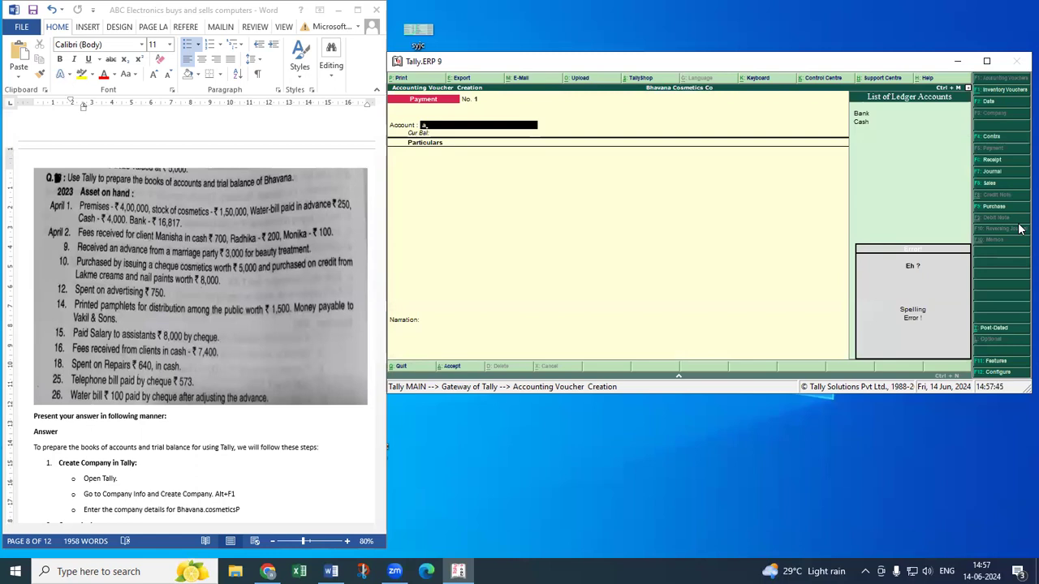
key(BackSpace)
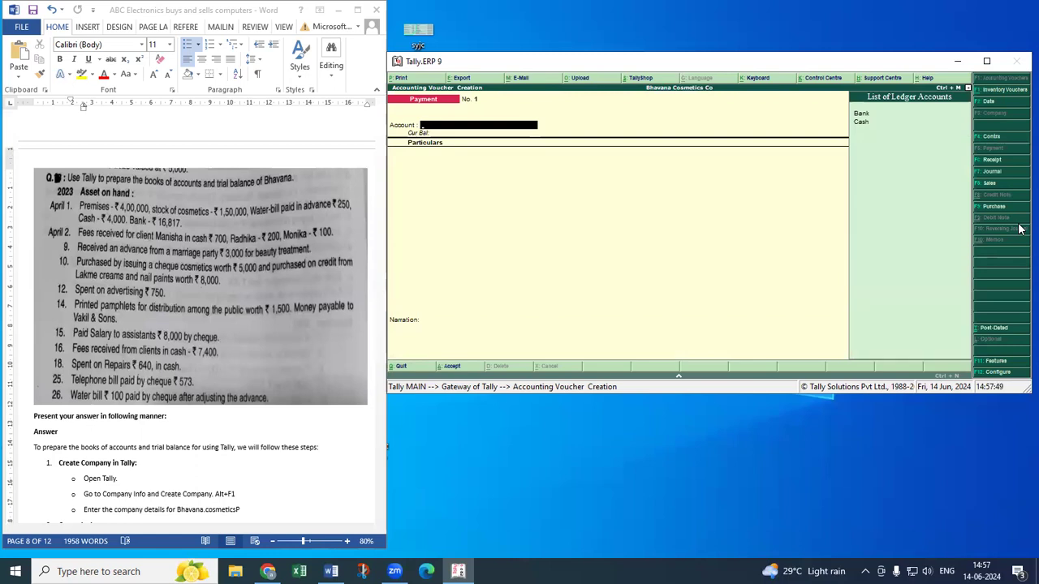
text(cas)
key(Return)
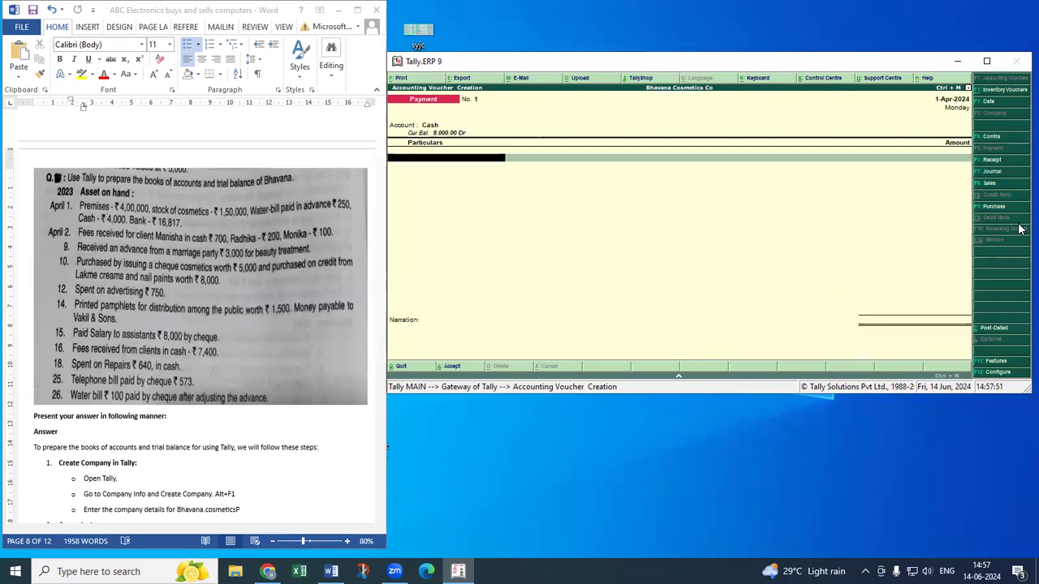
Step: Enter Advertisement Exp for 750 in the cash payment voucher and save it without a narration
text(Ad)
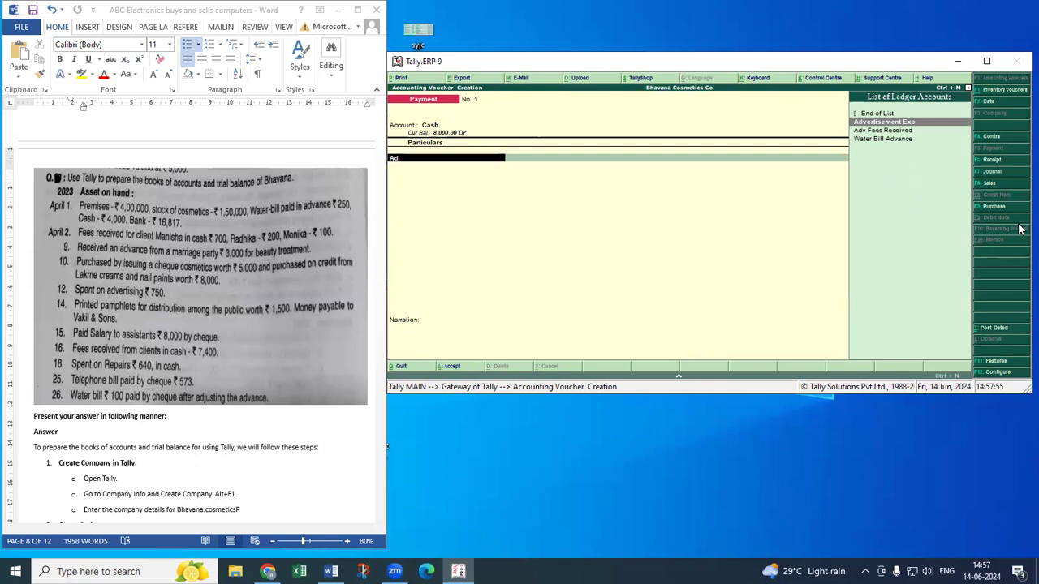
key(Return)
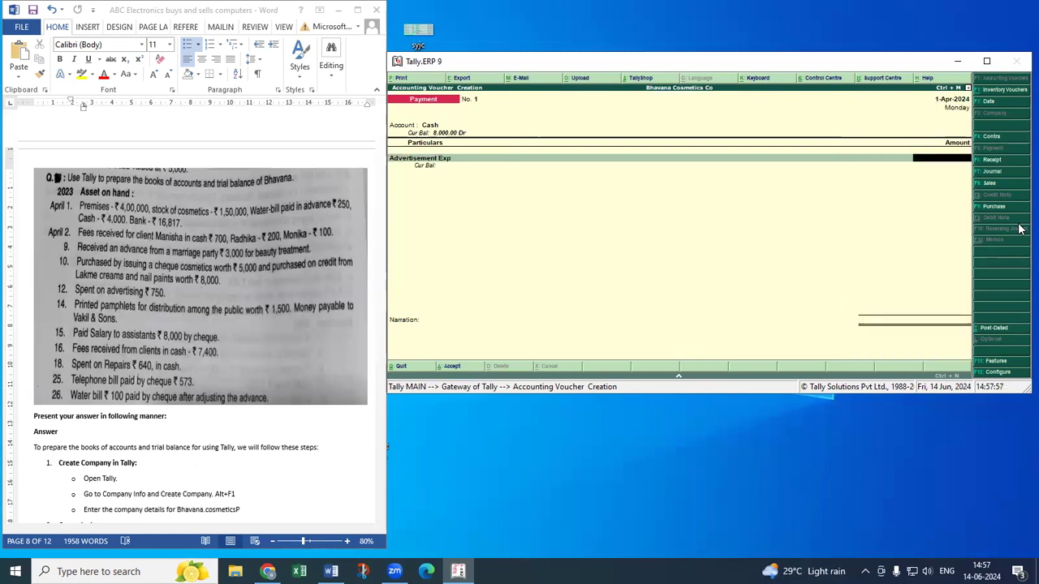
text(750)
key(Return)
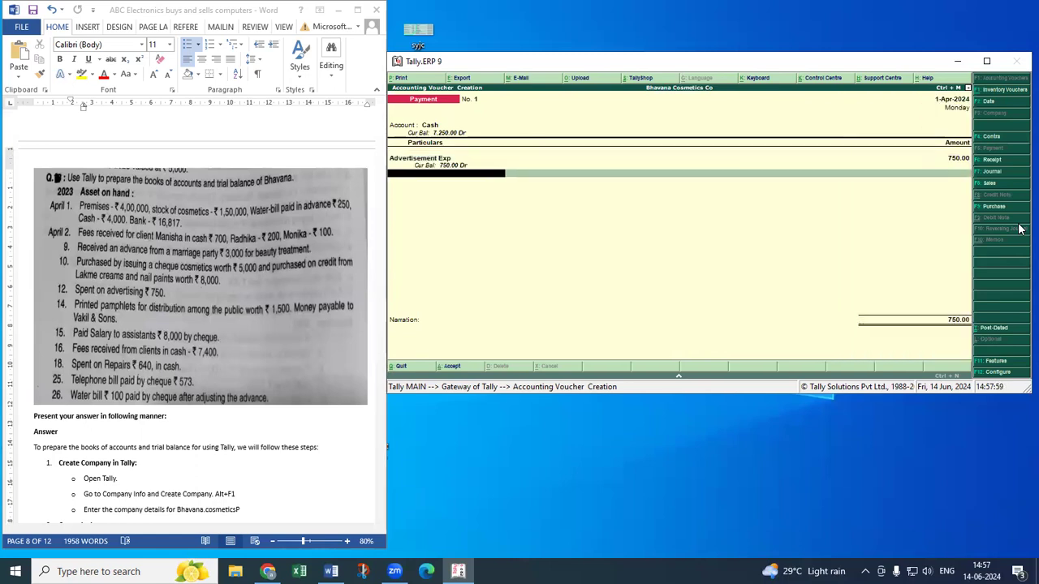
key(Return)
key(Return)
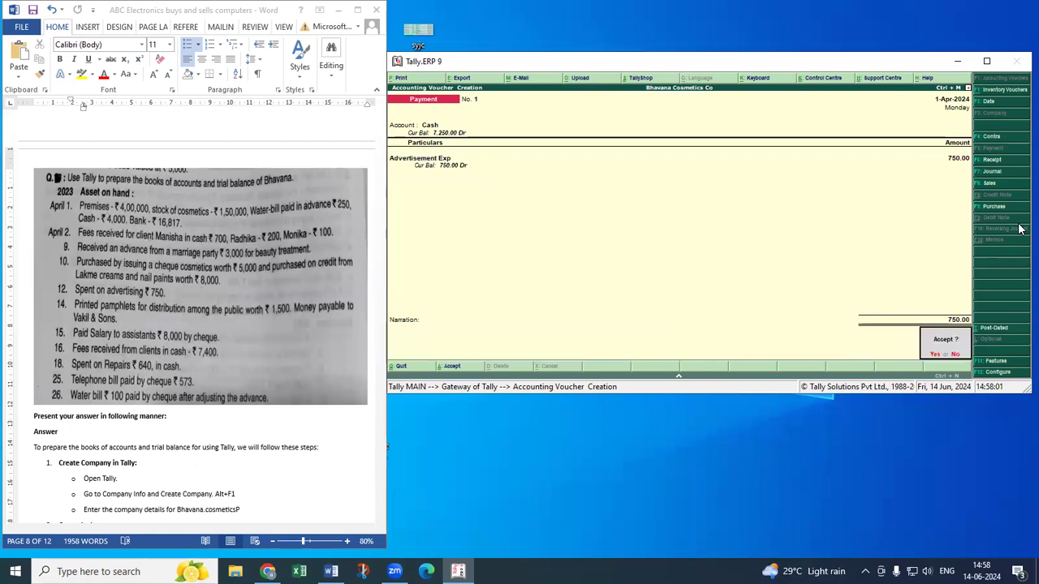
key(Return)
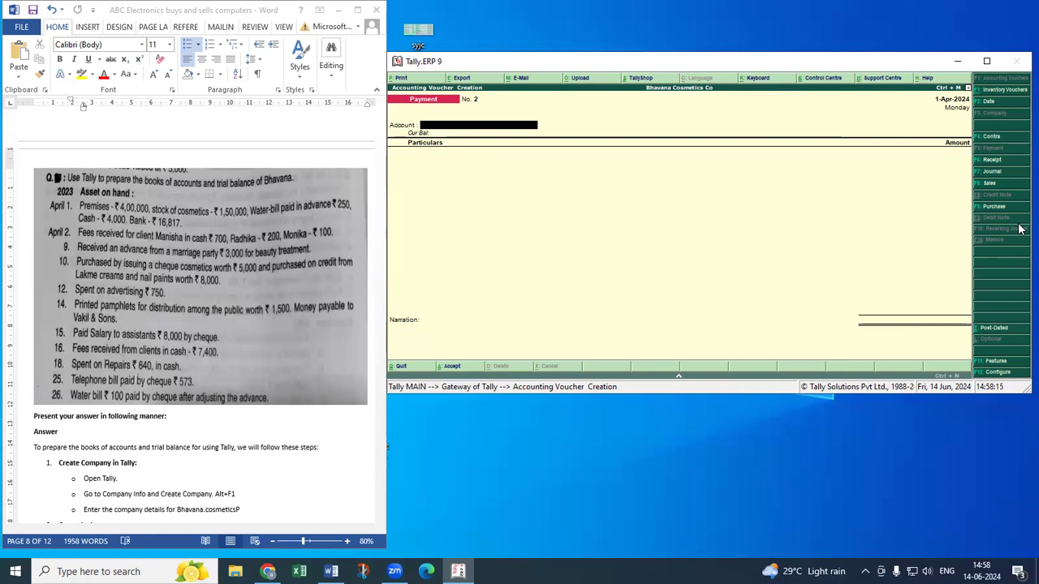
Step: Start a journal voucher and debit Printing & Stationary with 1,500
key(F7)
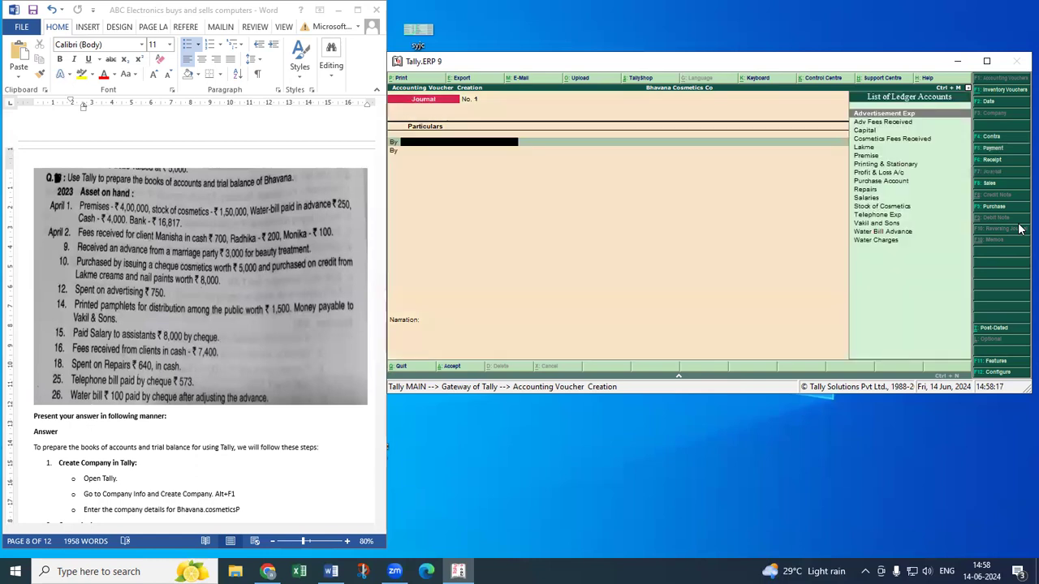
text(A)
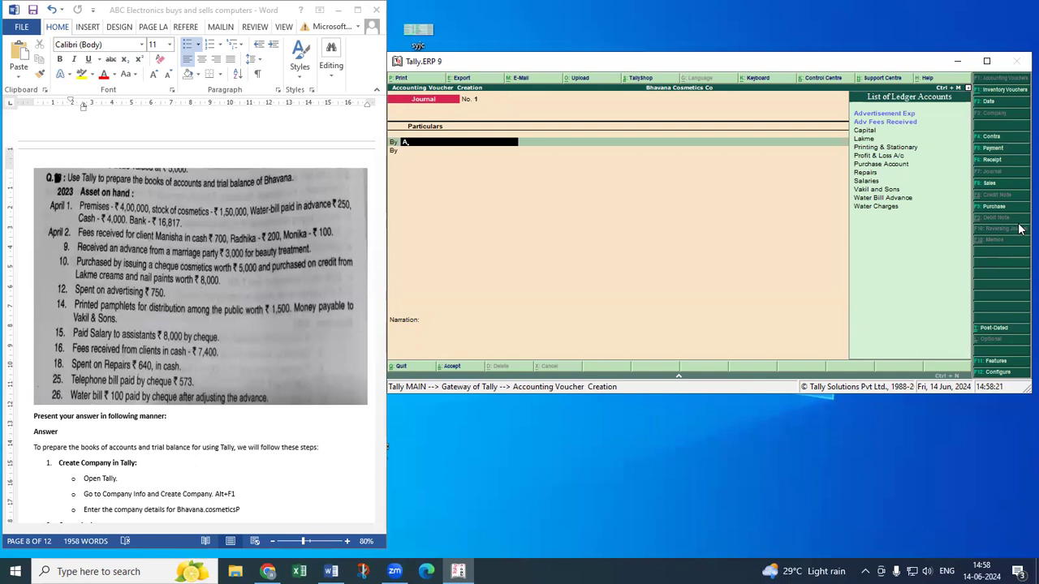
key(Down)
key(Down)
key(Down)
key(Down)
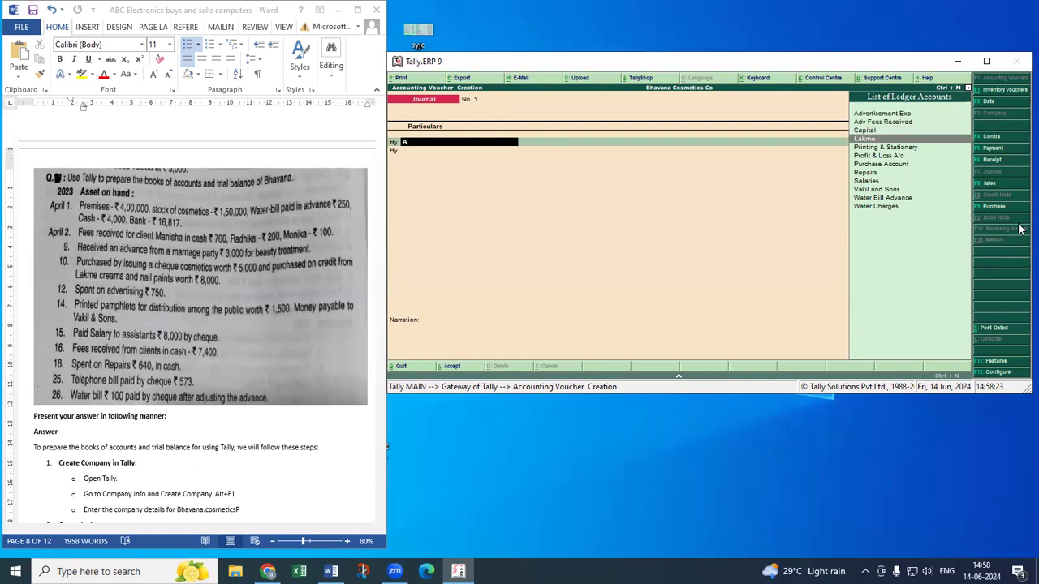
key(Return)
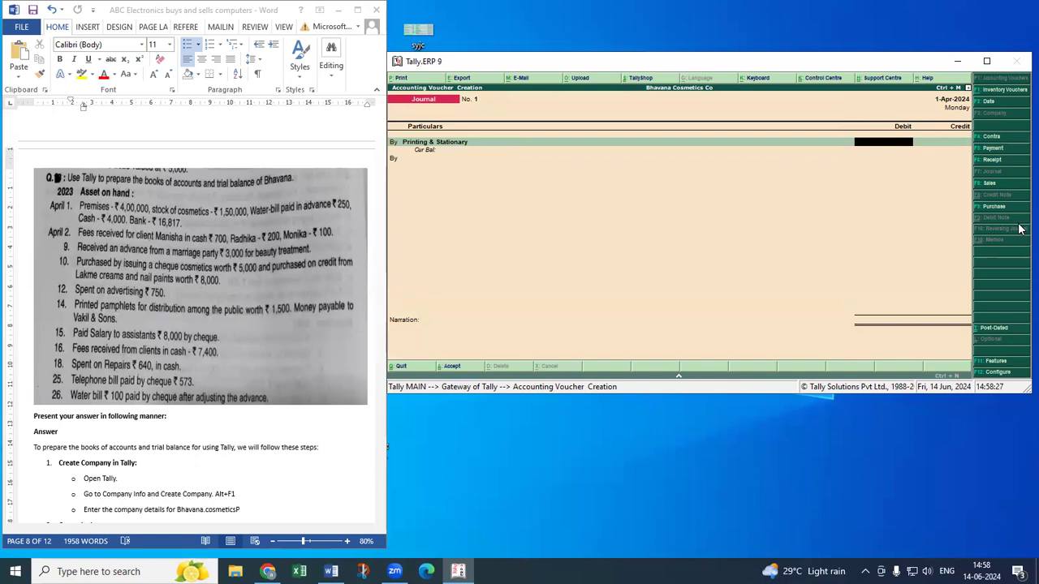
text(1500)
key(Return)
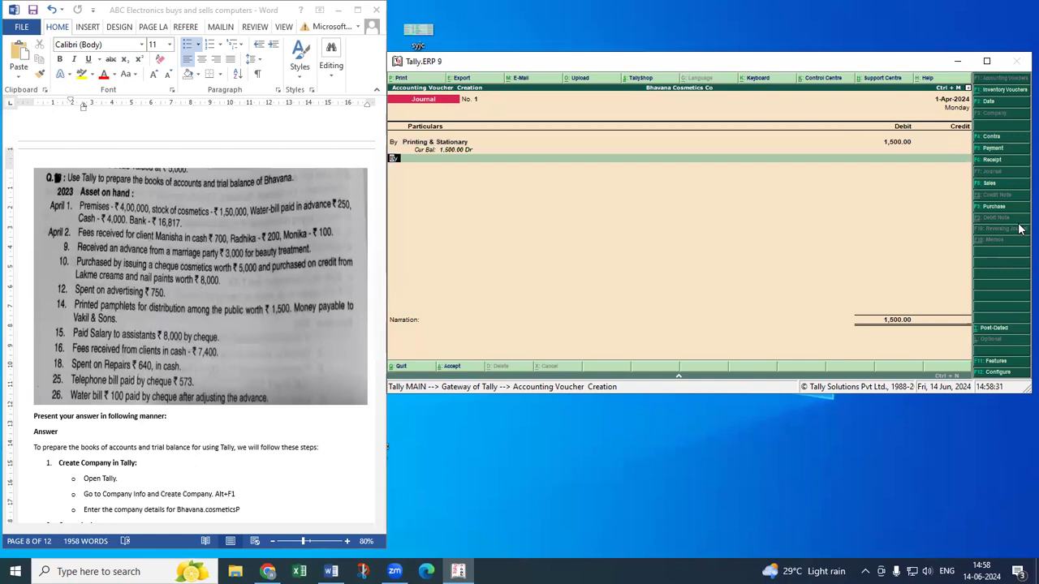
Step: Credit Vakil and Sons with 1,500 in the journal voucher and save it without a narration
key(Return)
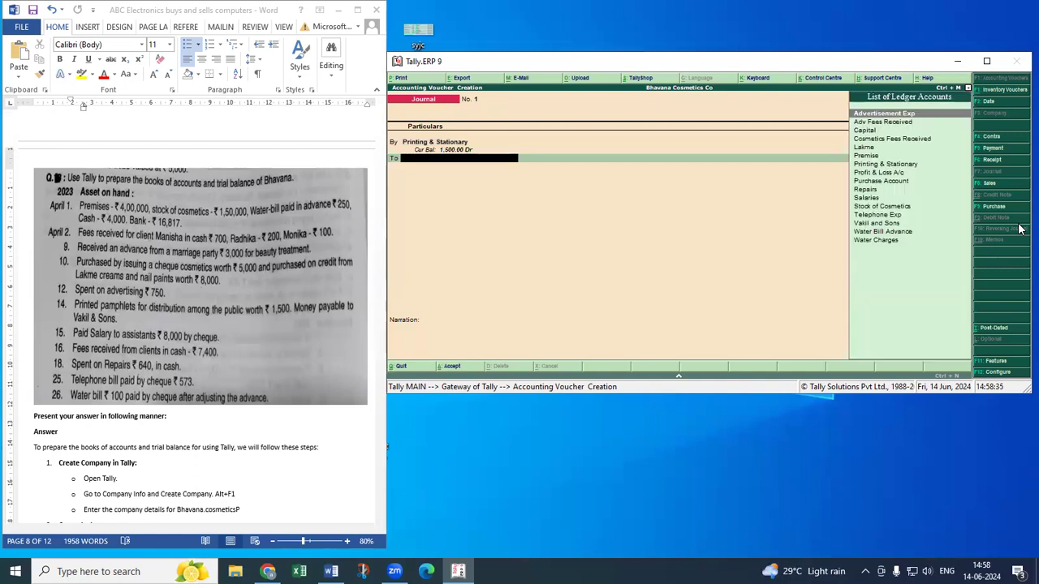
key(Down)
key(Down)
key(Down)
key(Down)
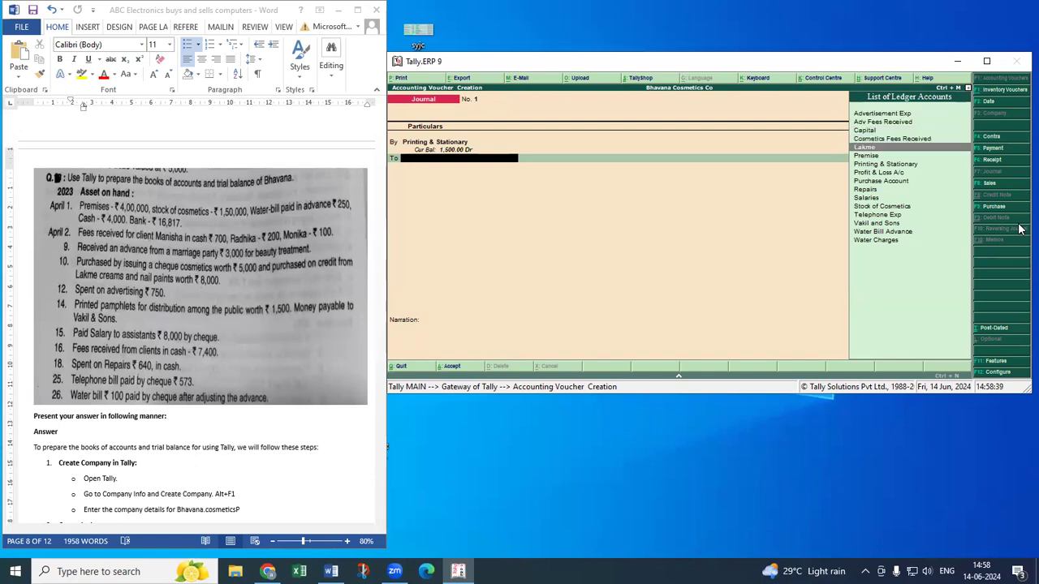
key(Down)
key(Down)
key(Down)
key(Down)
key(Down)
key(Down)
key(Down)
key(Down)
key(Down)
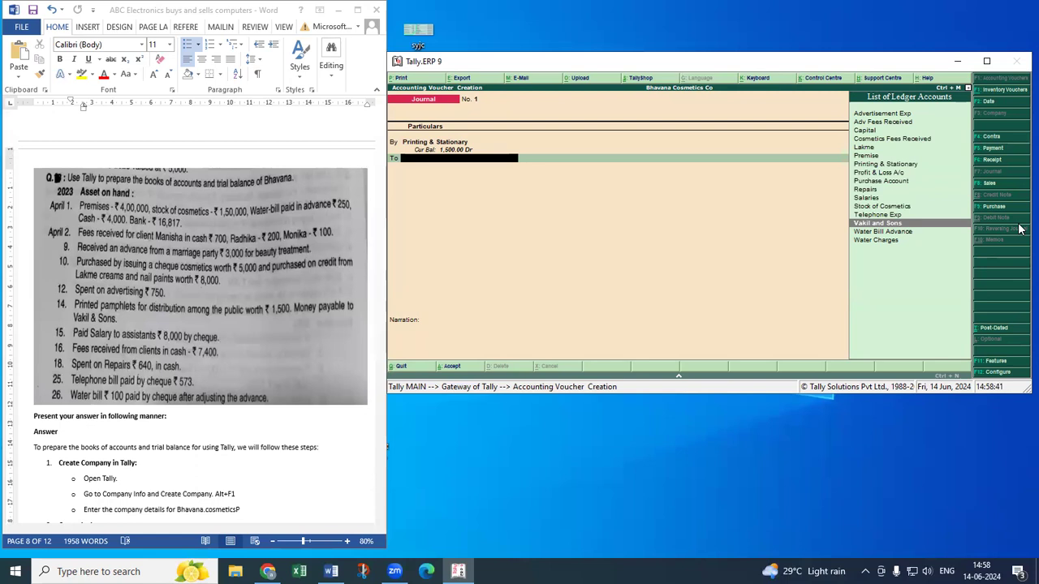
key(Return)
key(Return)
key(Return)
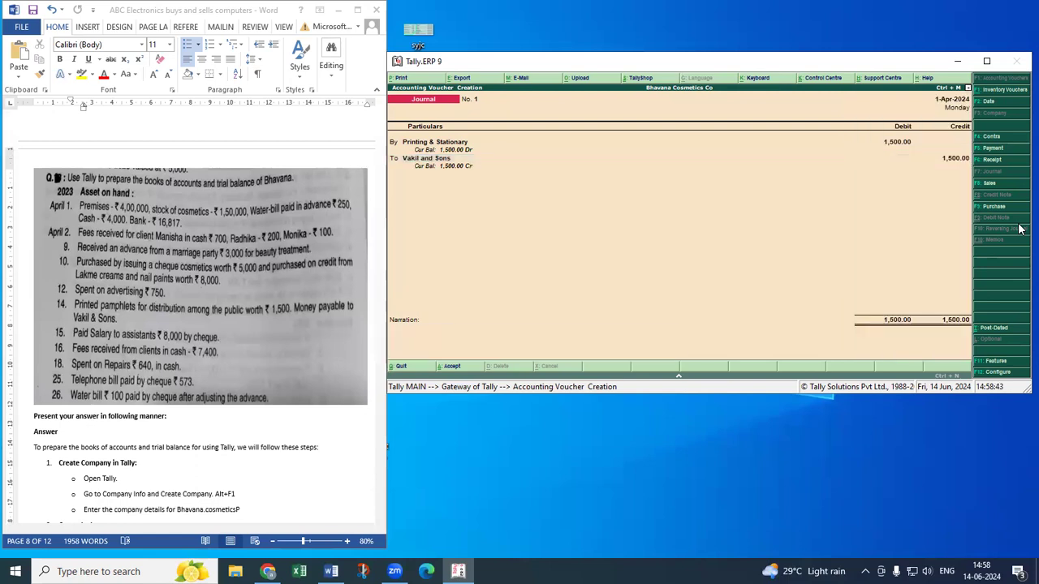
key(Return)
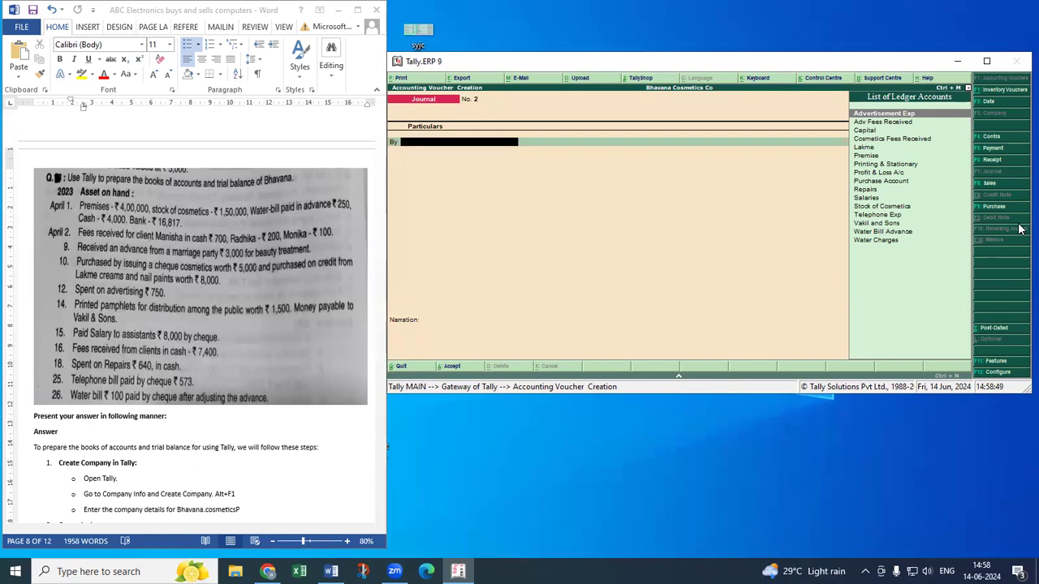
Step: Record a payment voucher from Bank for Salaries of 8,000, accept the cheque allocation, and save it without a narration
key(F5)
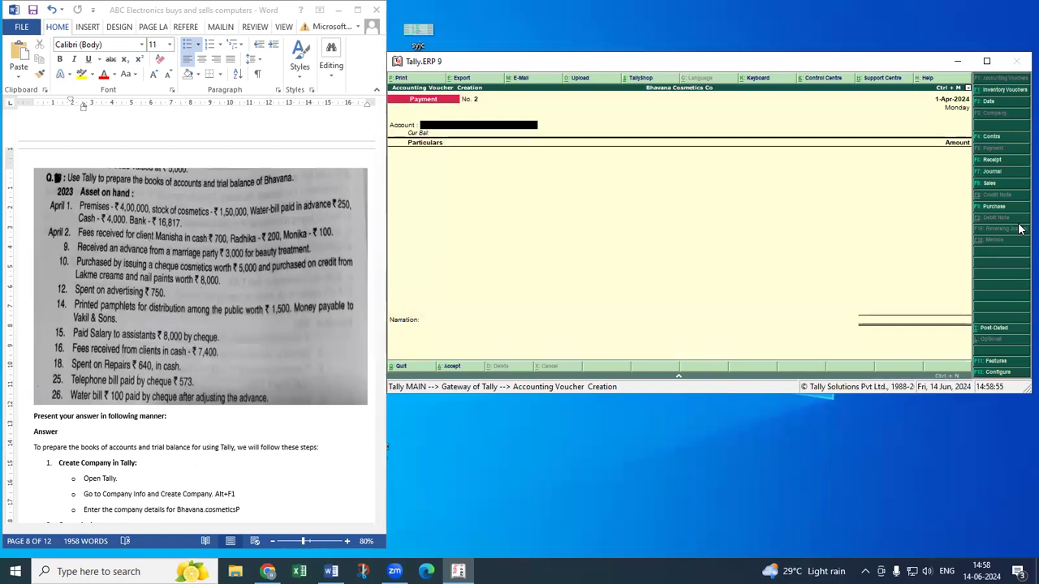
text(B)
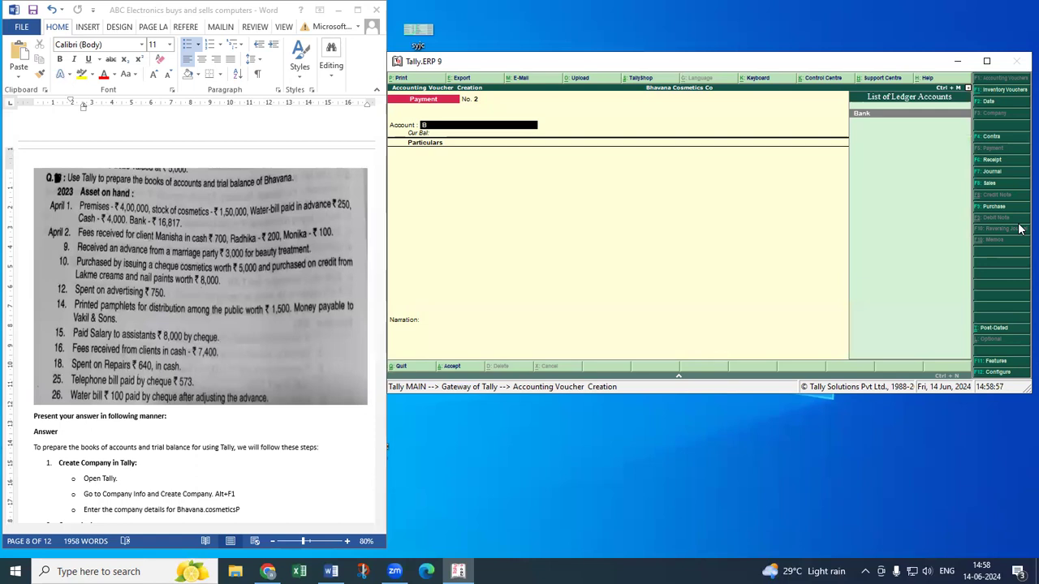
key(Return)
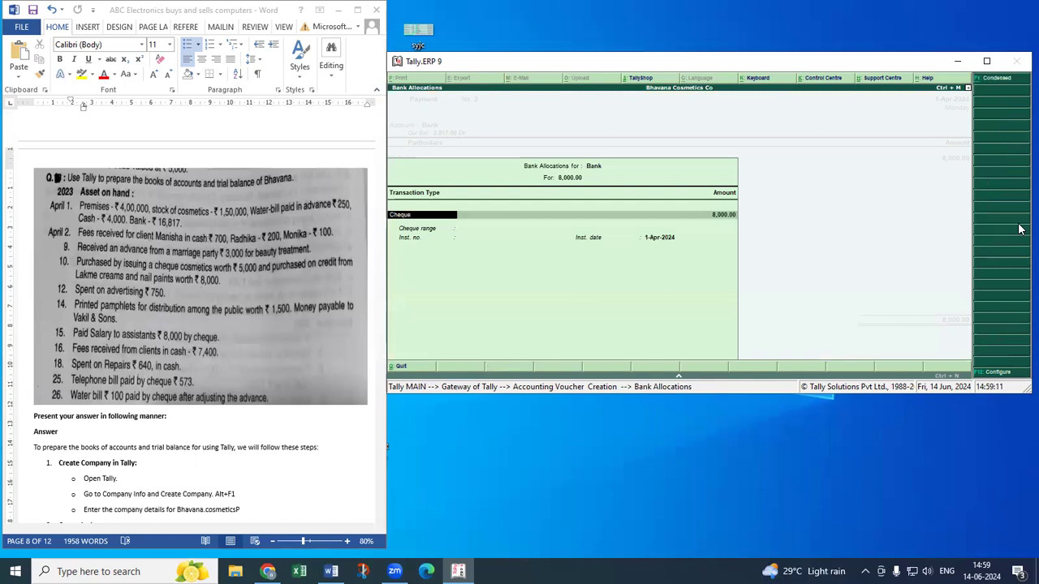
key(Return)
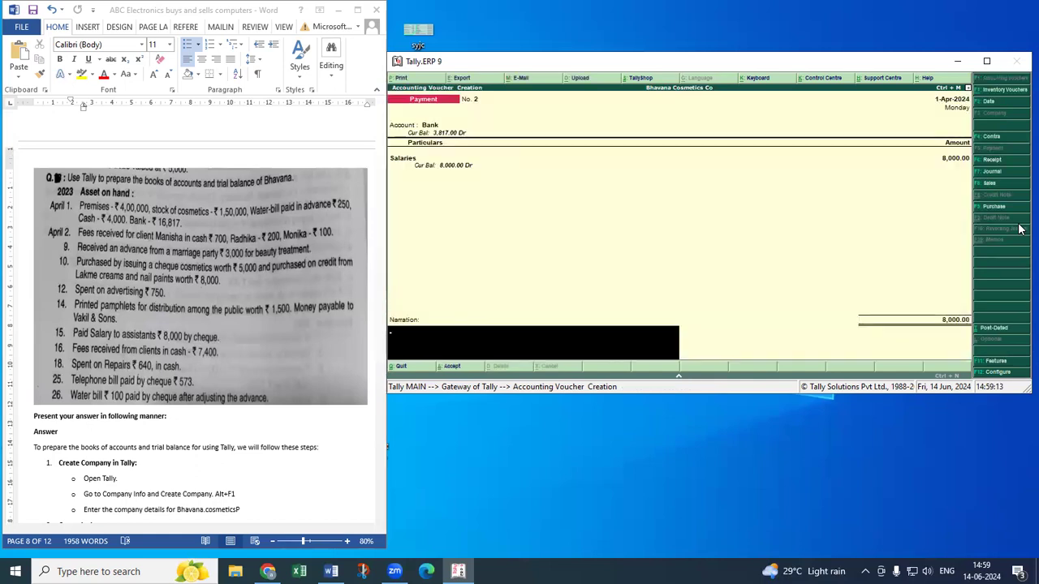
key(Return)
key(Return)
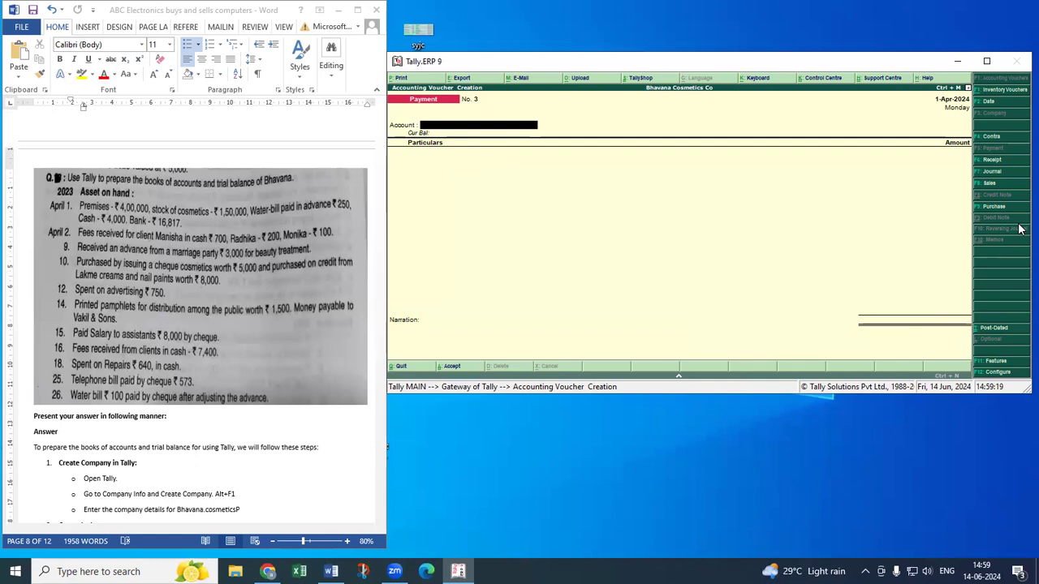
Step: Record a receipt voucher into Cash for Cosmetics Fees Received of 7,400 and save it
key(F6)
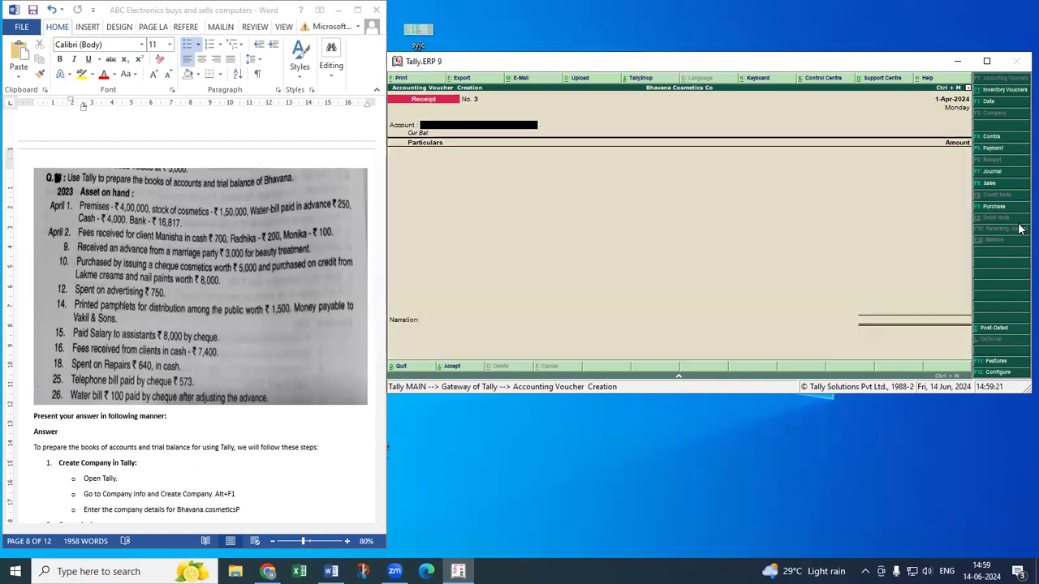
text(C)
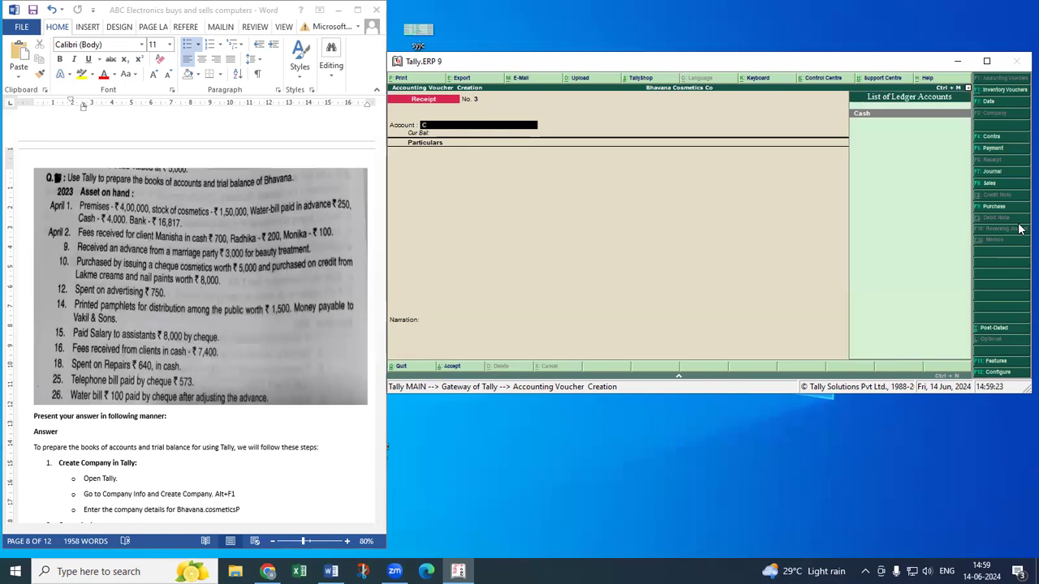
key(Return)
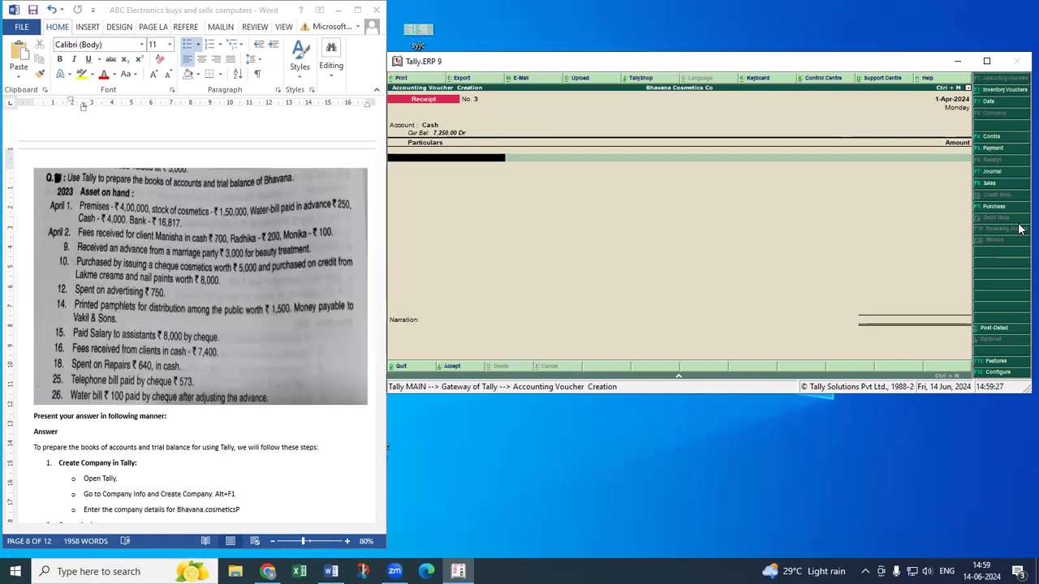
text(C)
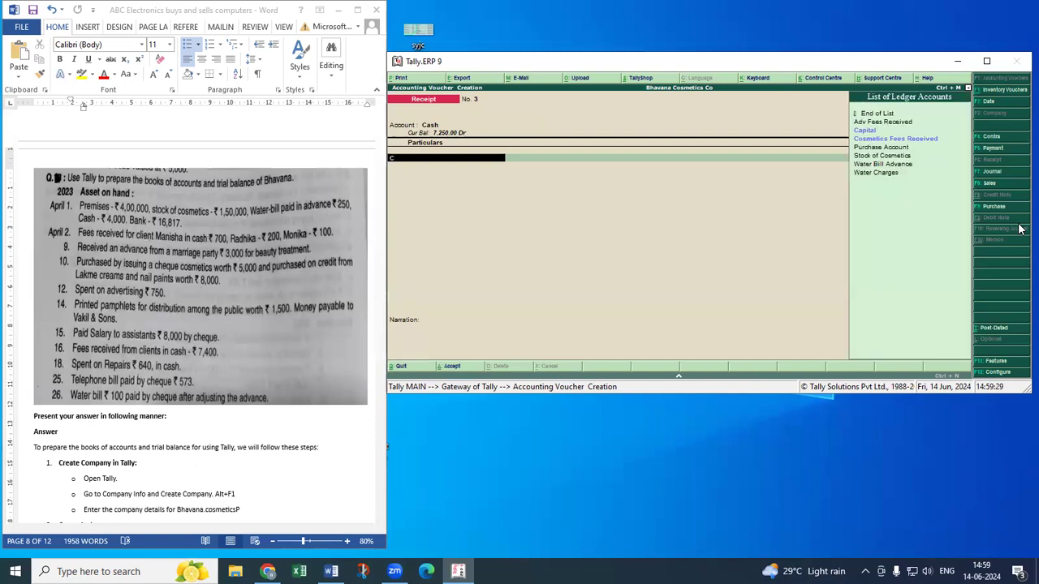
key(Return)
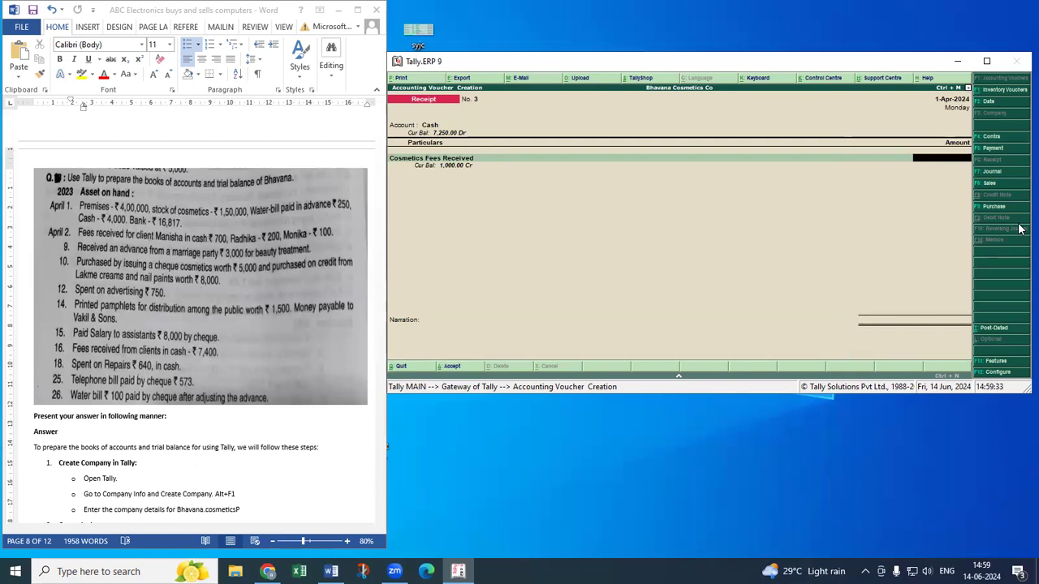
text(7400)
key(Return)
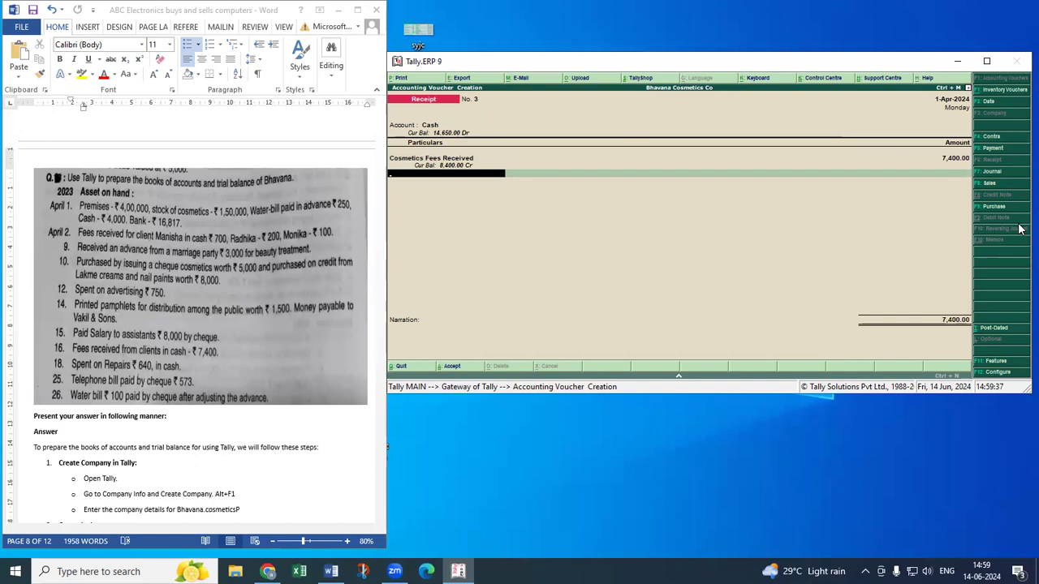
key(ctrl+a)
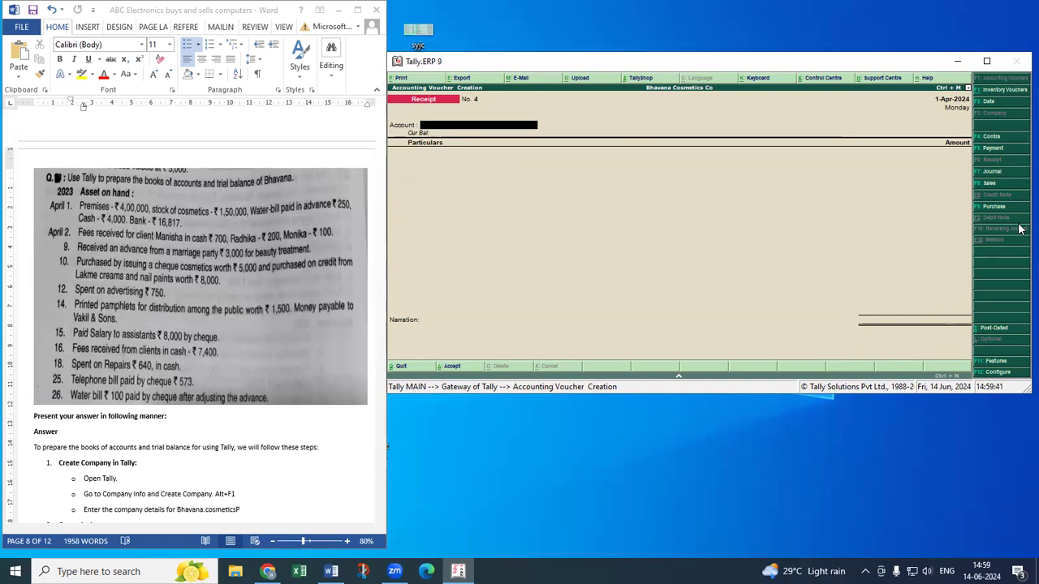
Step: Record a payment voucher from Cash for Repairs of 640 and save it without a narration
key(F5)
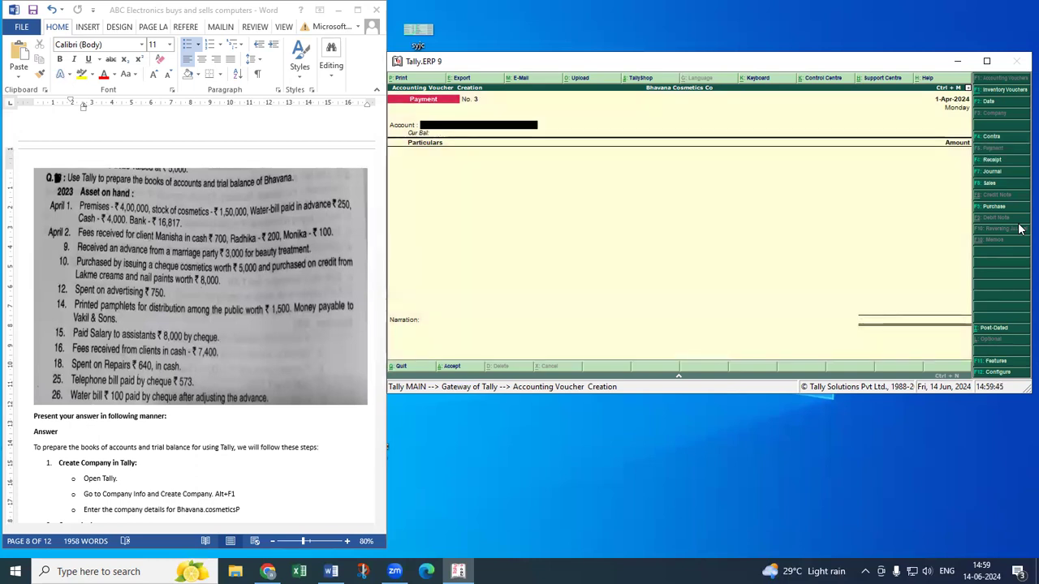
text(c)
key(Return)
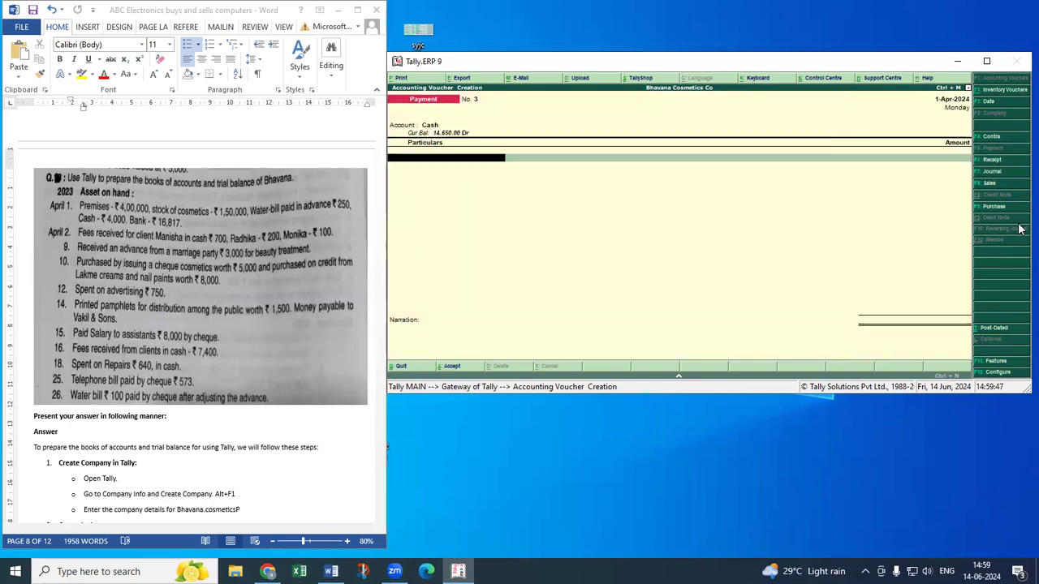
text(re)
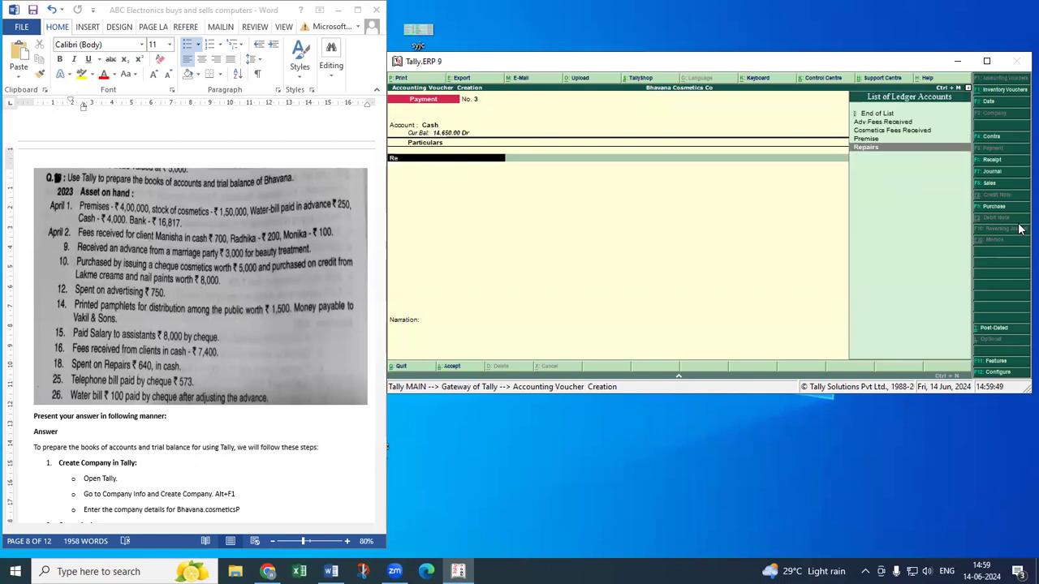
key(Return)
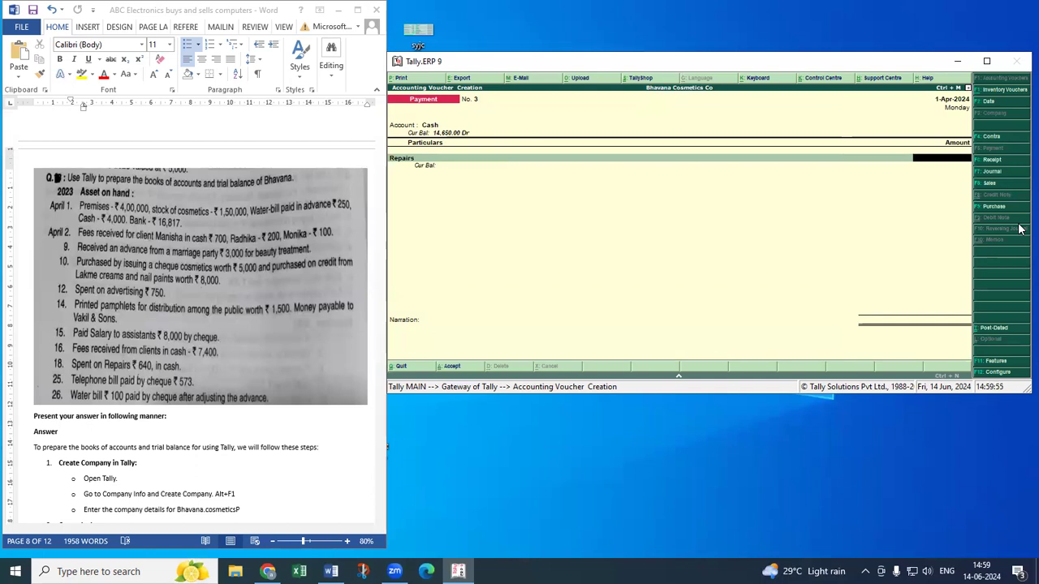
text(640)
key(Return)
key(Return)
key(Return)
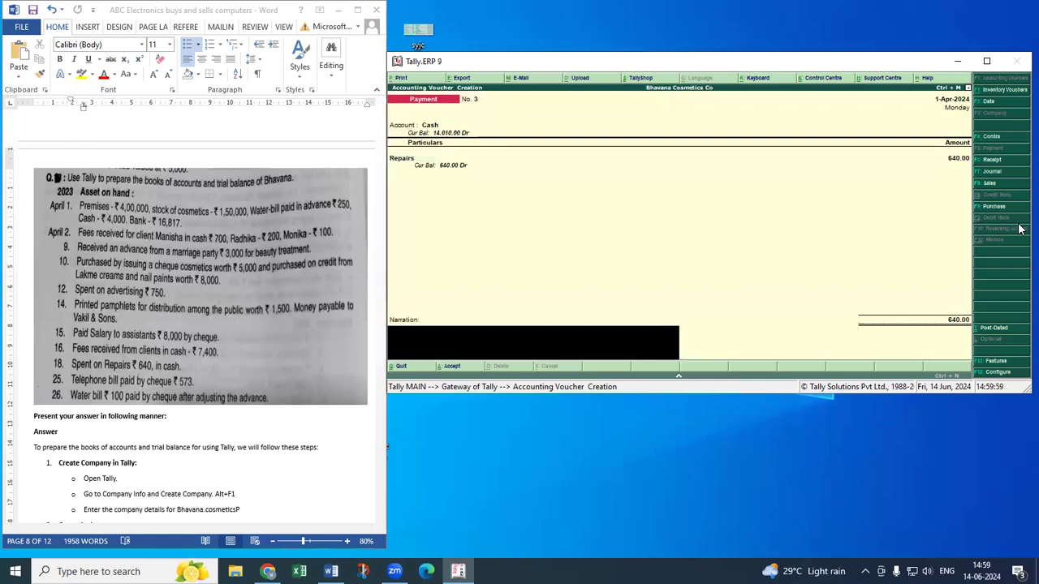
key(Return)
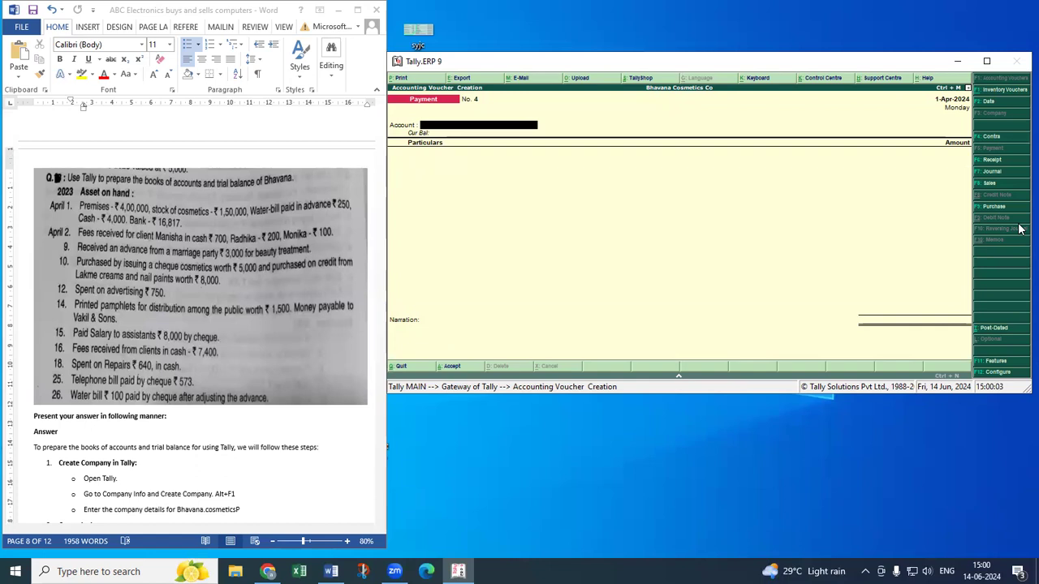
Step: Record a payment voucher from Cash for Telephone Exp of 573 and save it without a narration
key(Return)
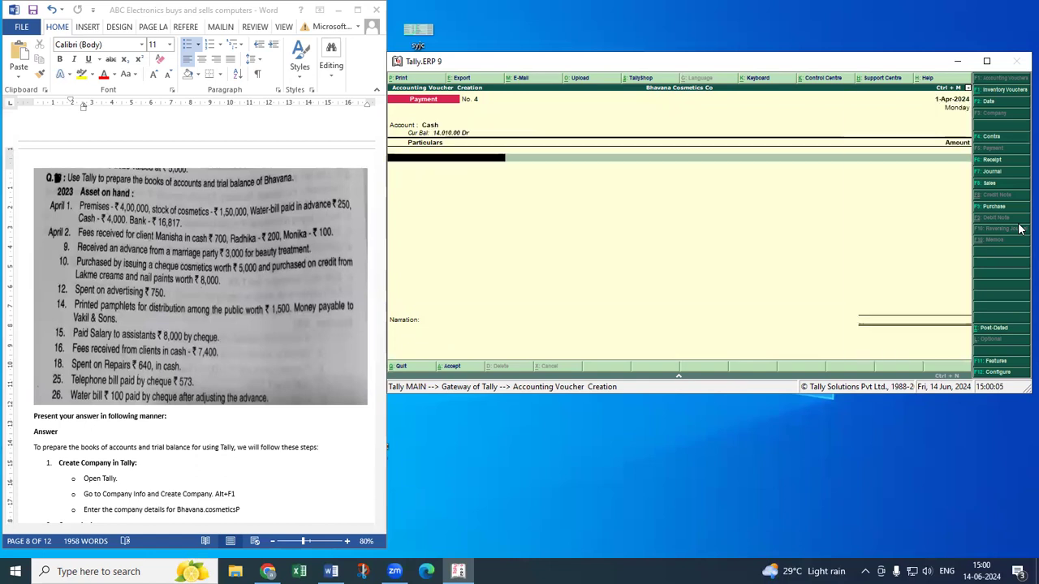
text(Te)
key(Return)
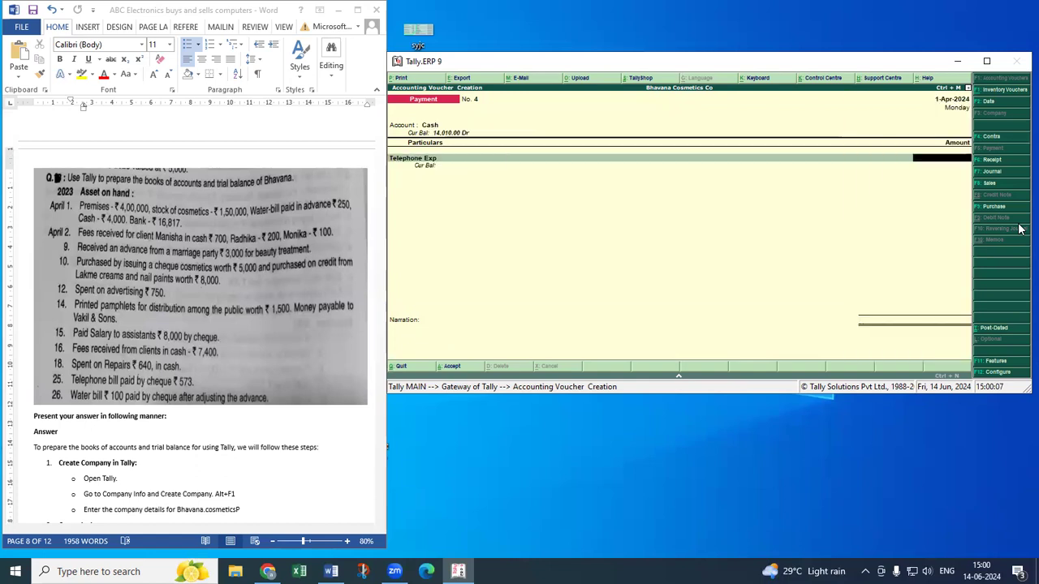
text(573)
key(Return)
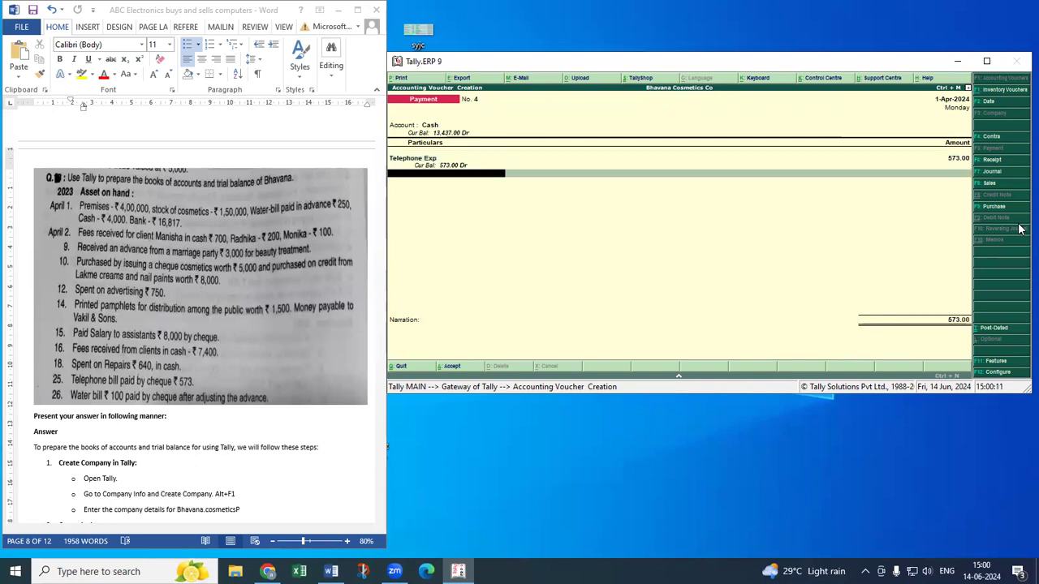
key(Return)
key(Return)
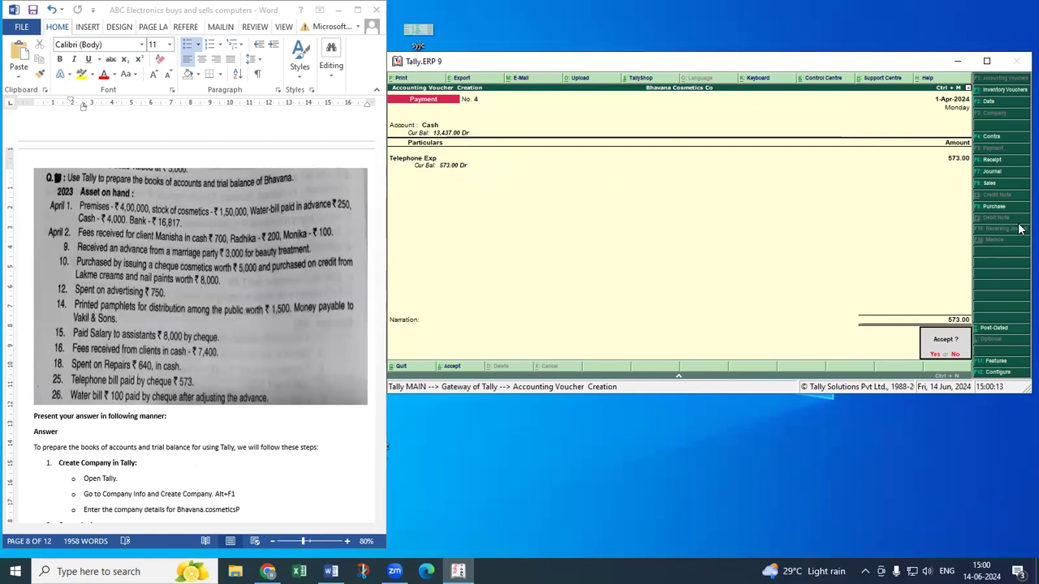
key(Return)
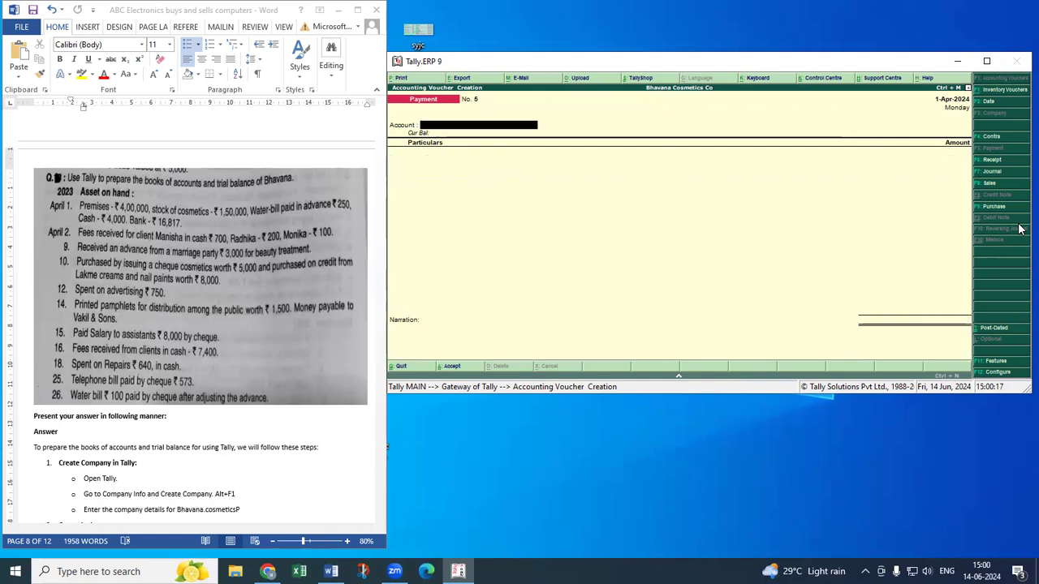
Step: Record a payment voucher from Bank for Water Charges of 100, accept the cheque allocation, and save it without a narration
text(b)
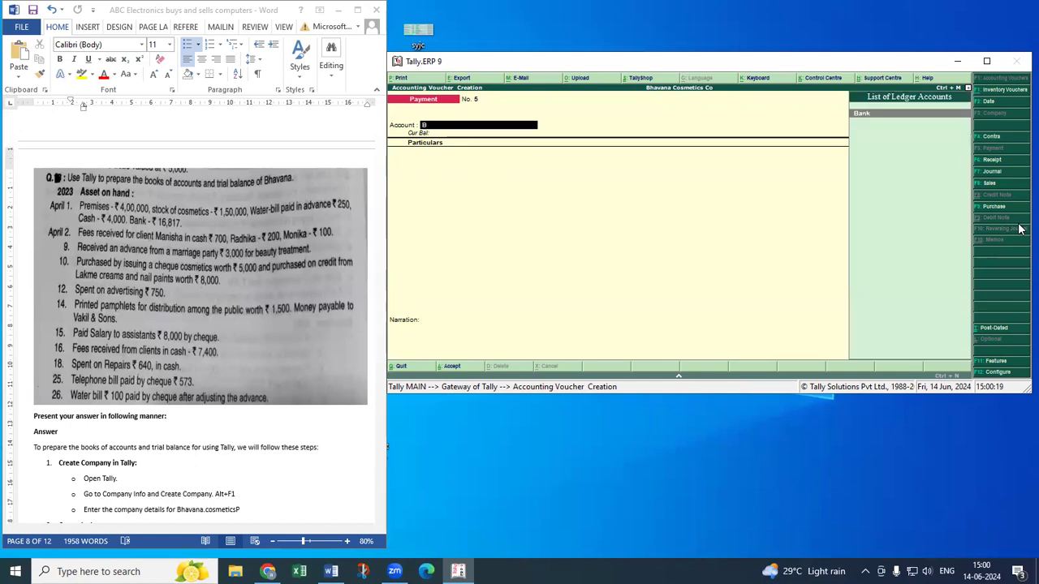
key(Return)
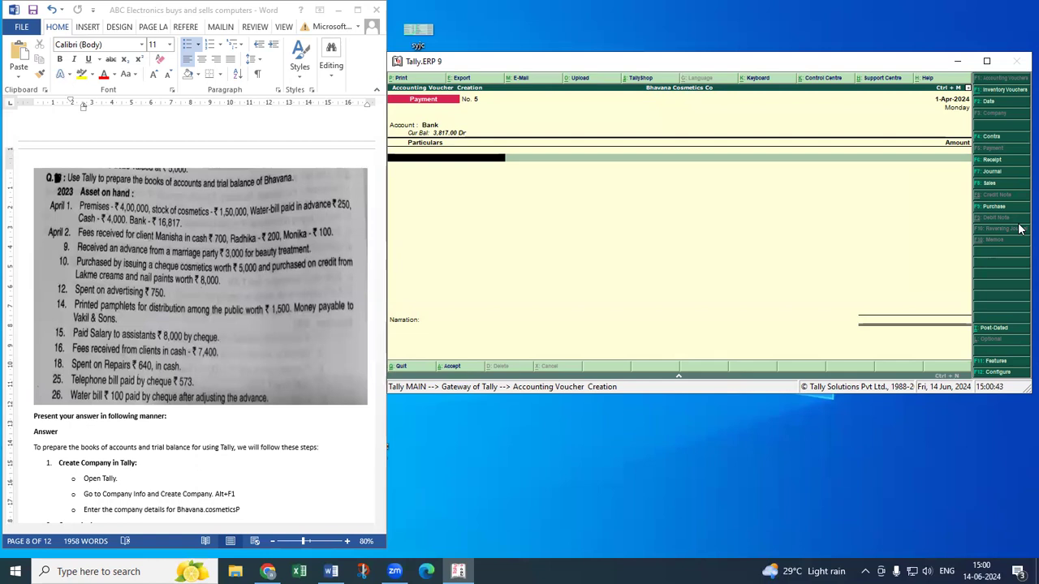
key(Return)
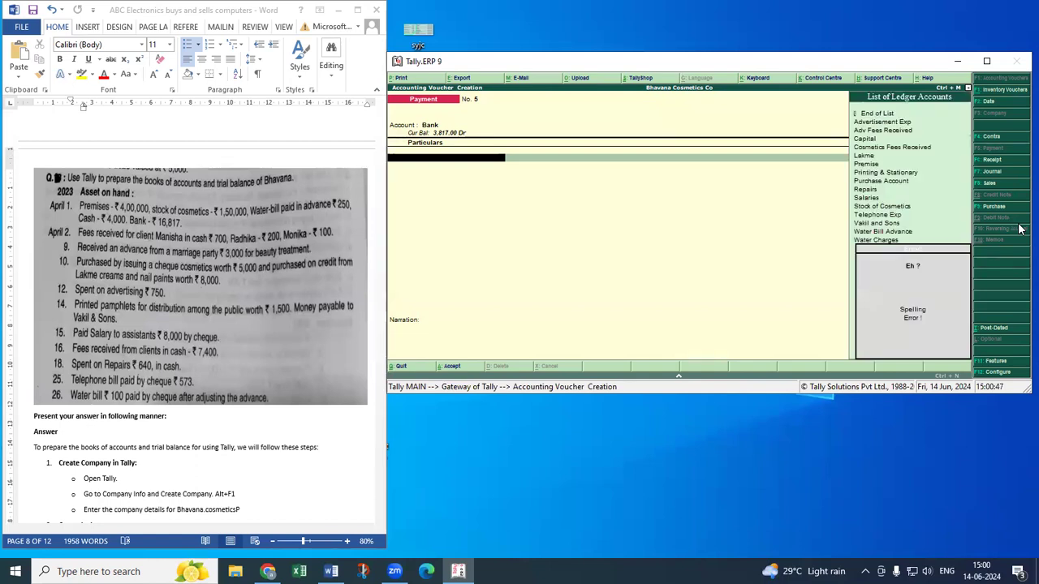
key(Escape)
text(W)
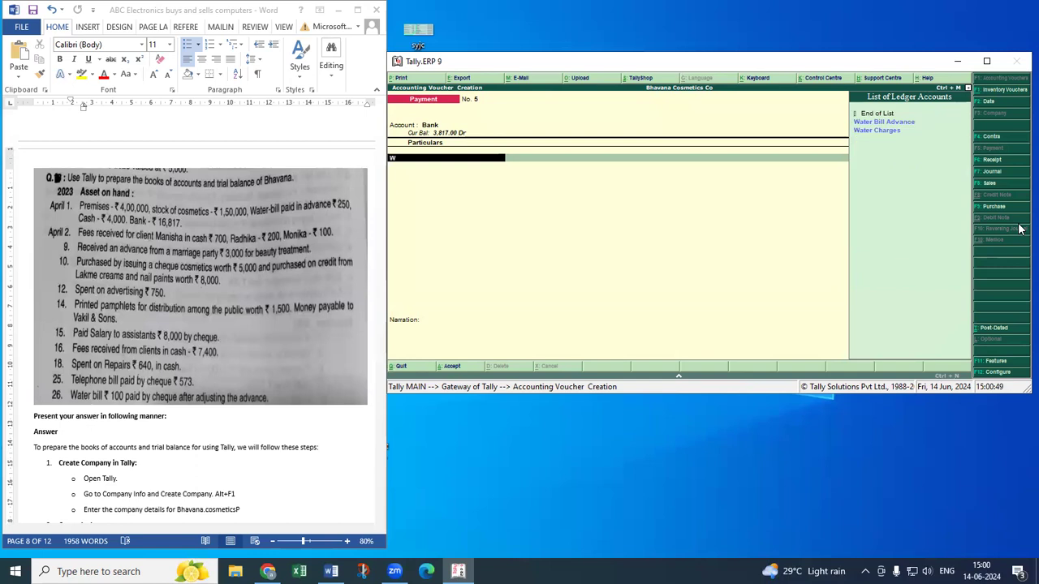
key(Down)
key(Down)
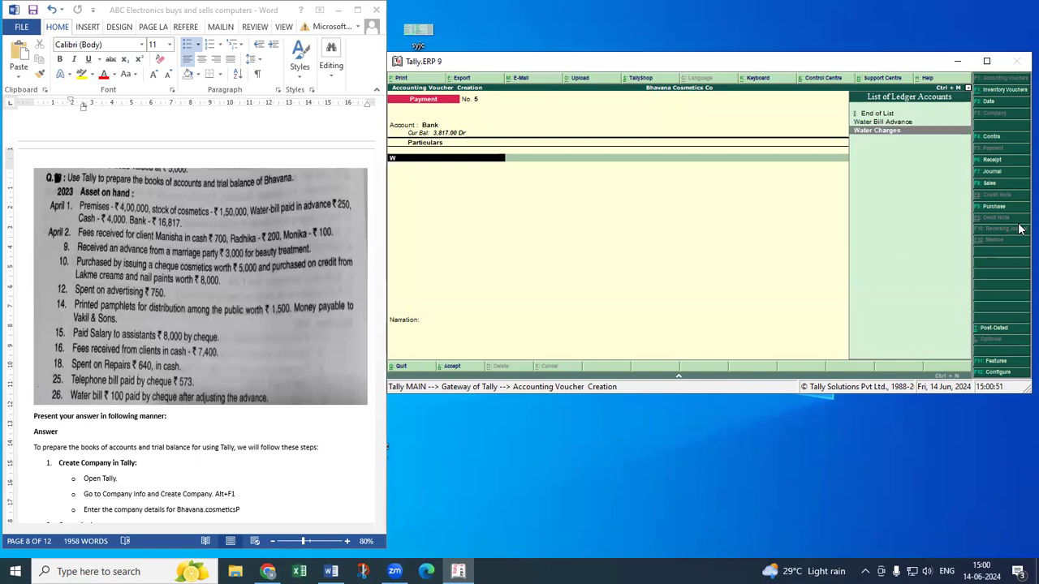
key(Return)
text(100)
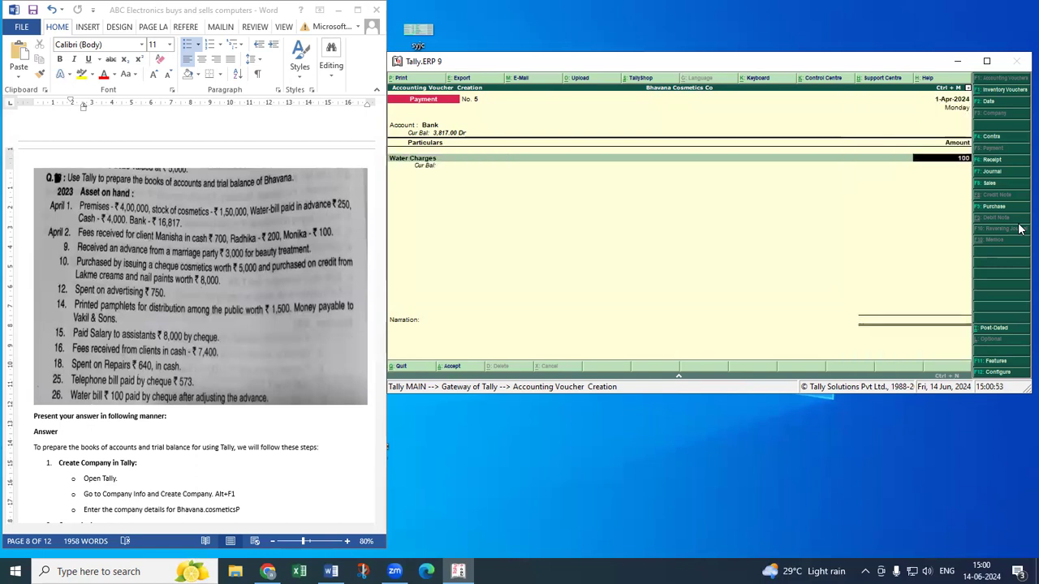
key(Return)
key(Return)
key(Return)
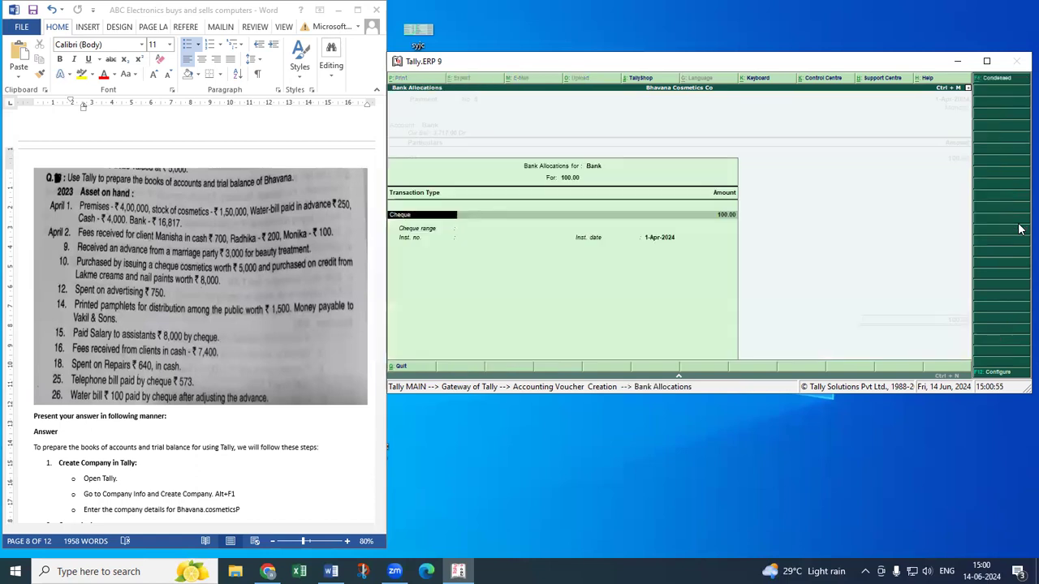
key(Return)
key(Return)
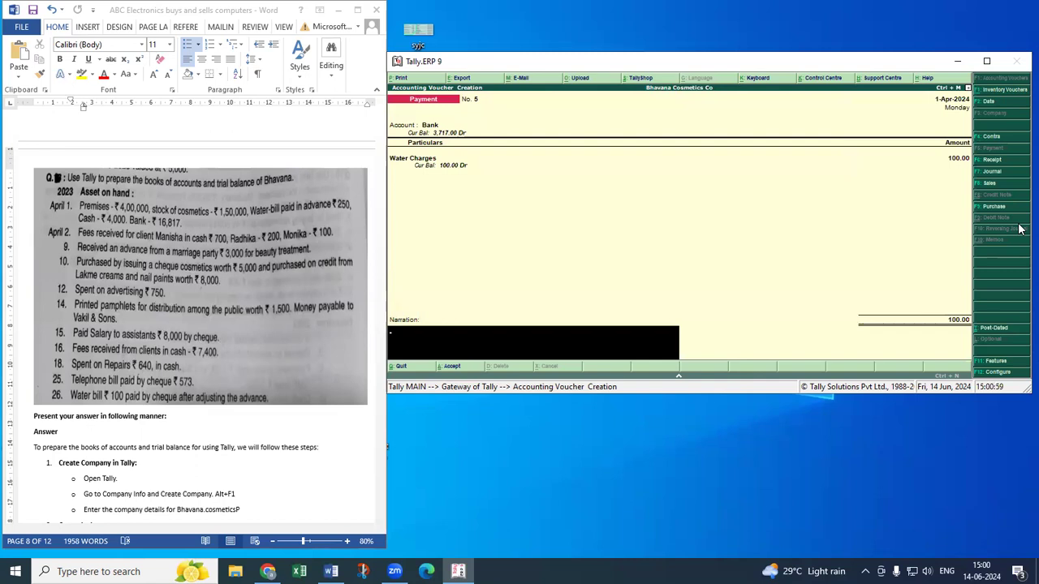
key(Return)
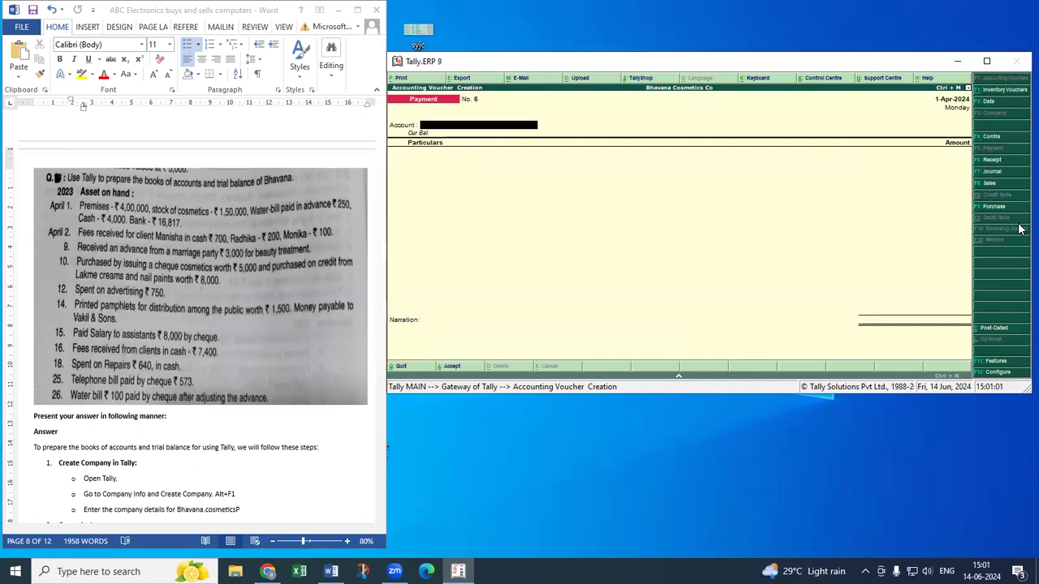
Step: Record a journal voucher debiting Water Charges and crediting Water Bill Advance with 250, and save it without a narration
key(F7)
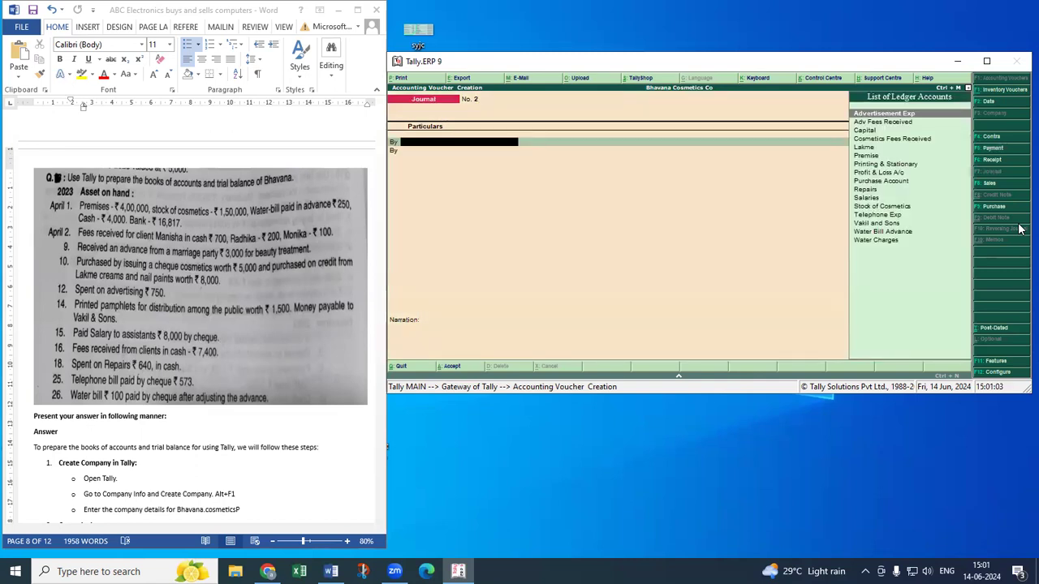
text(W)
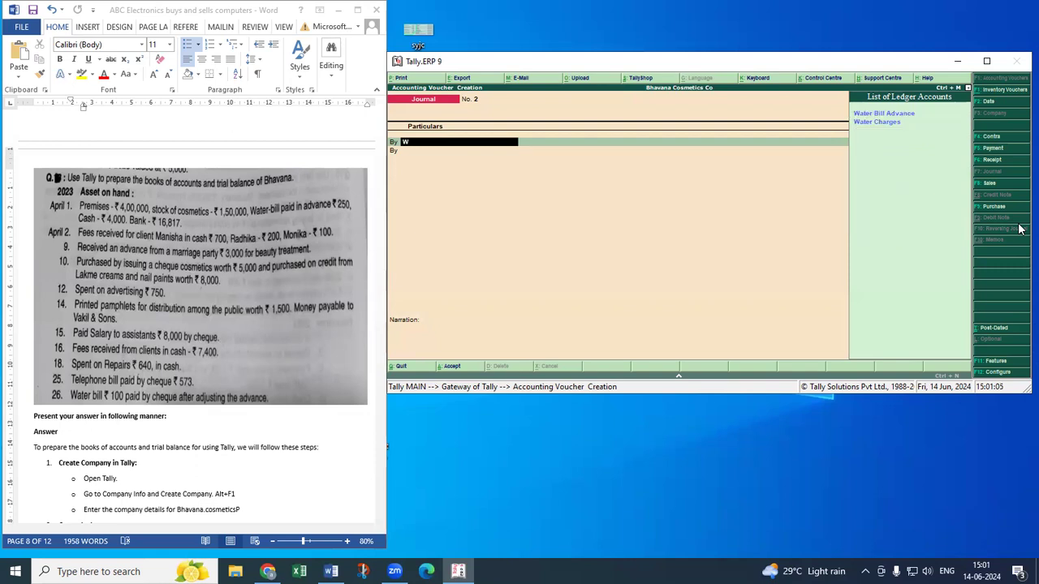
text(a)
key(Down)
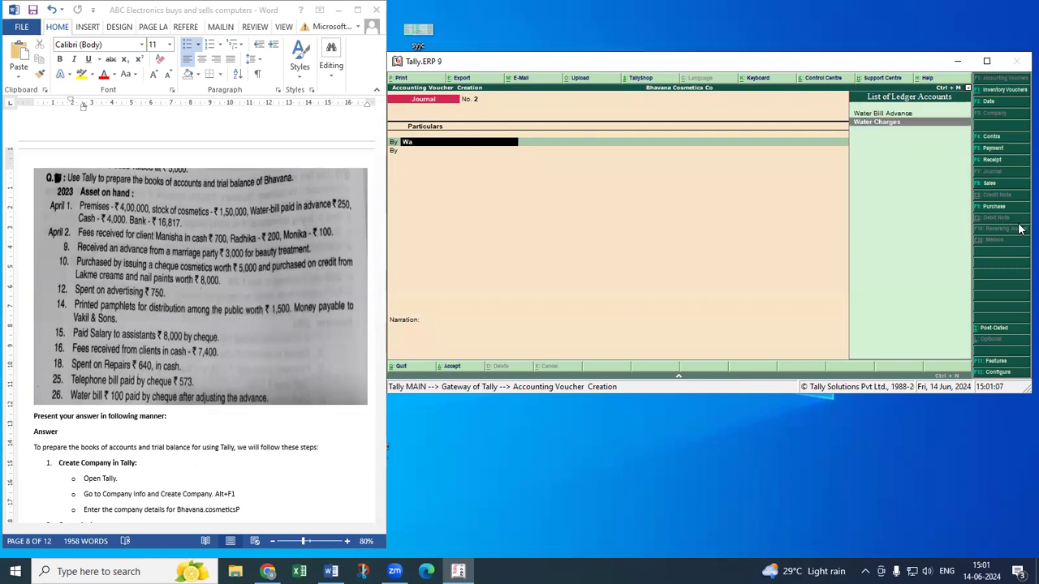
key(Return)
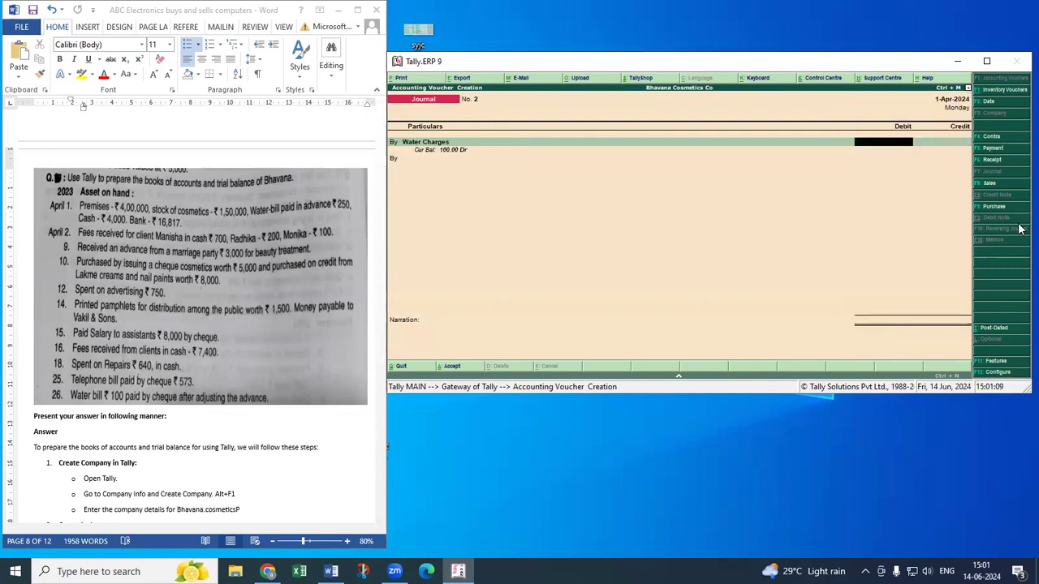
key(Return)
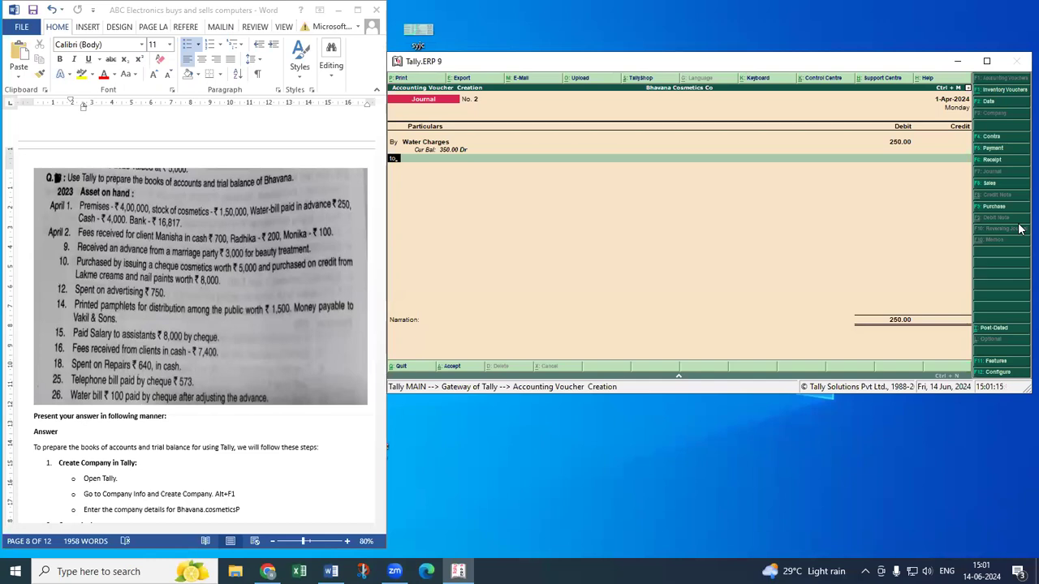
key(Return)
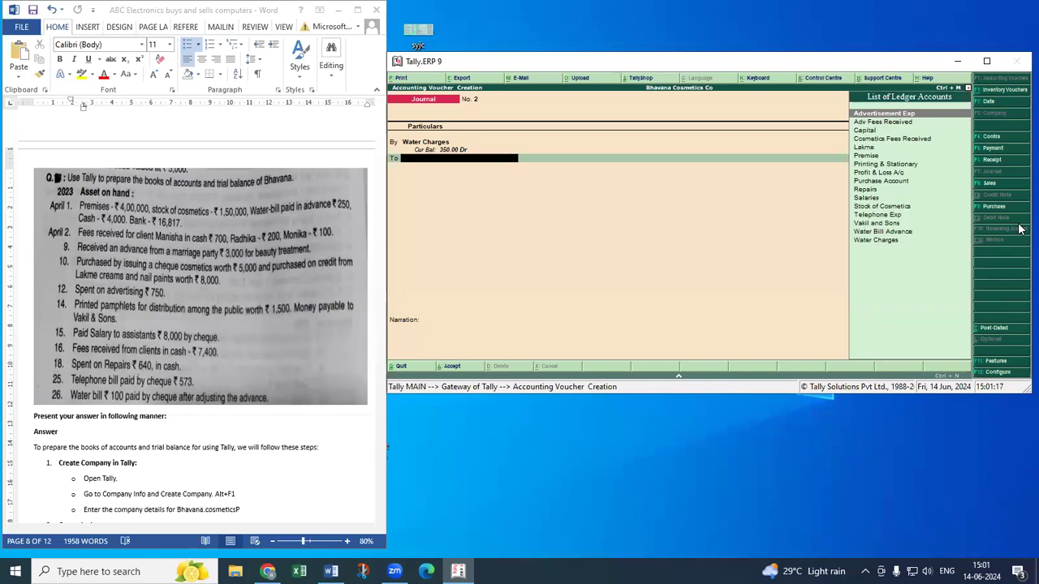
text(W)
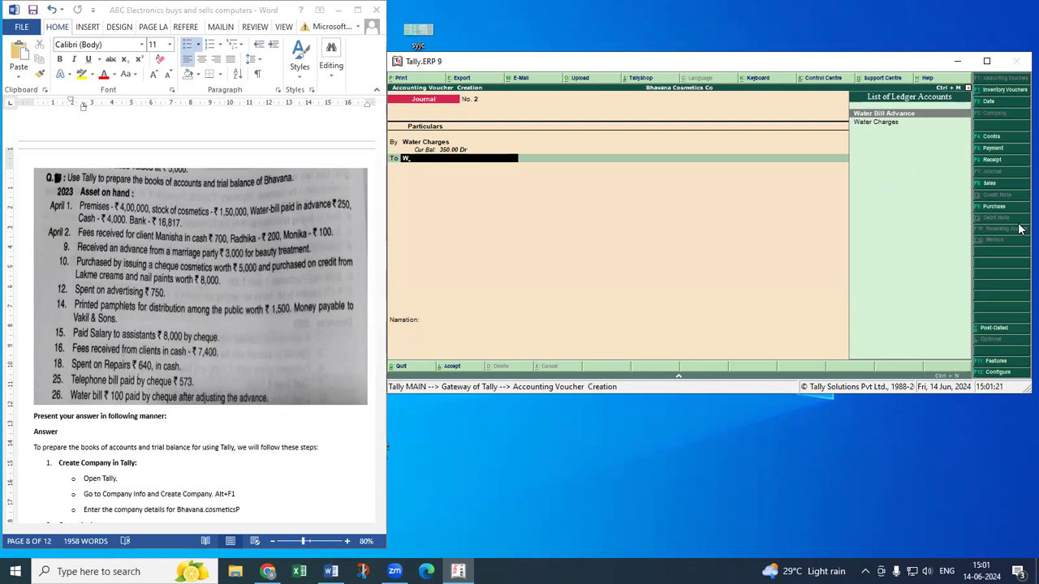
key(Return)
key(Return)
key(Return)
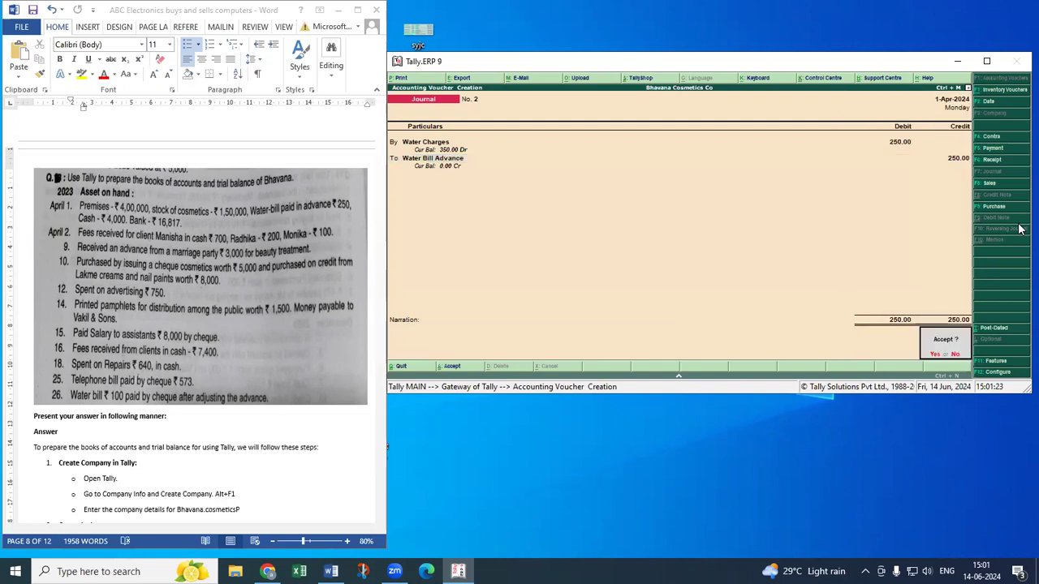
key(Return)
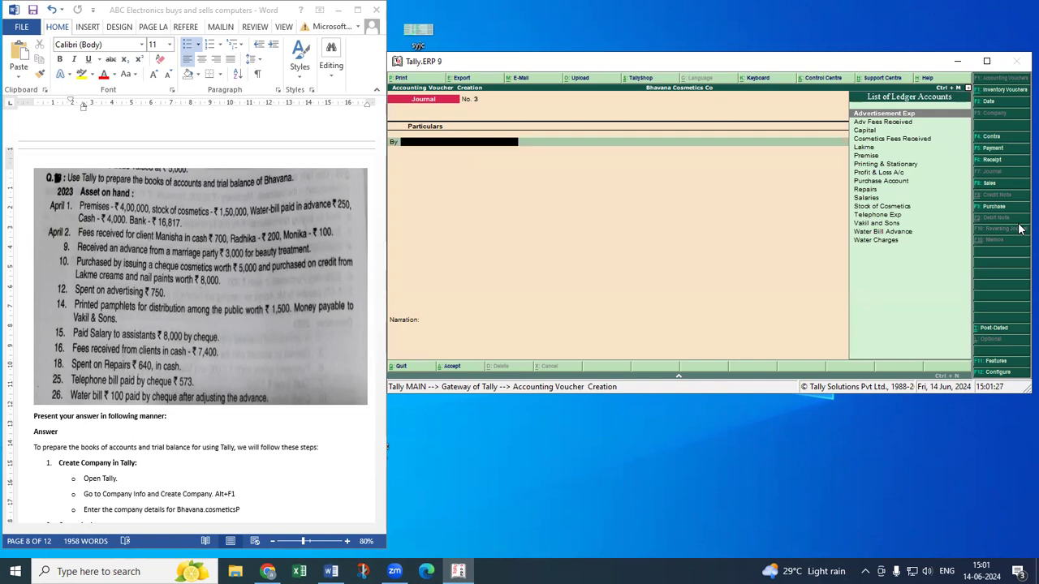
Step: Switch to the Word document and review the answer's company creation steps and its asset, liability, income and expense ledger lists
click(233, 451)
scroll(233, 452, down, 3)
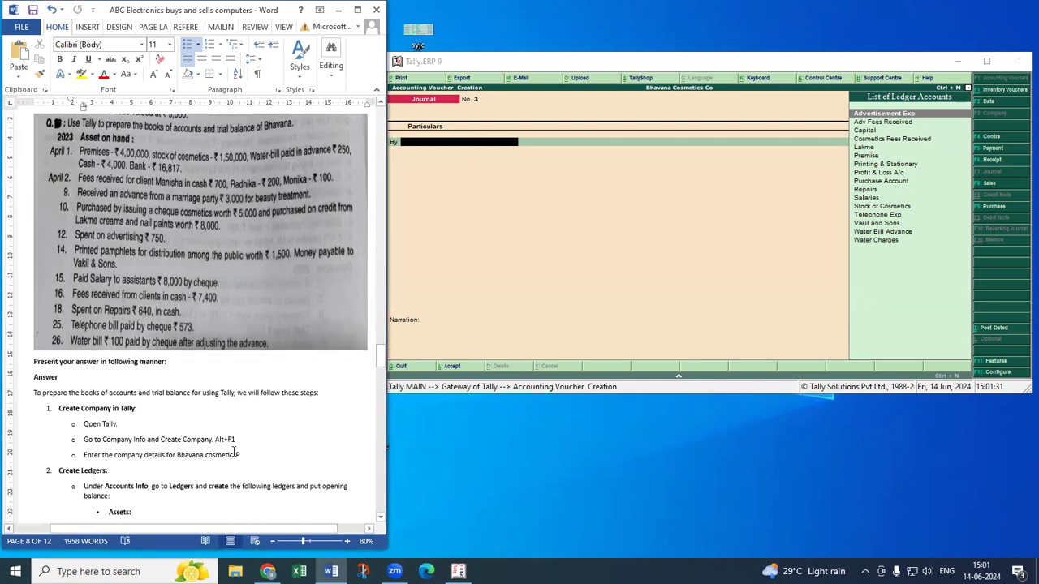
scroll(233, 442, down, 3)
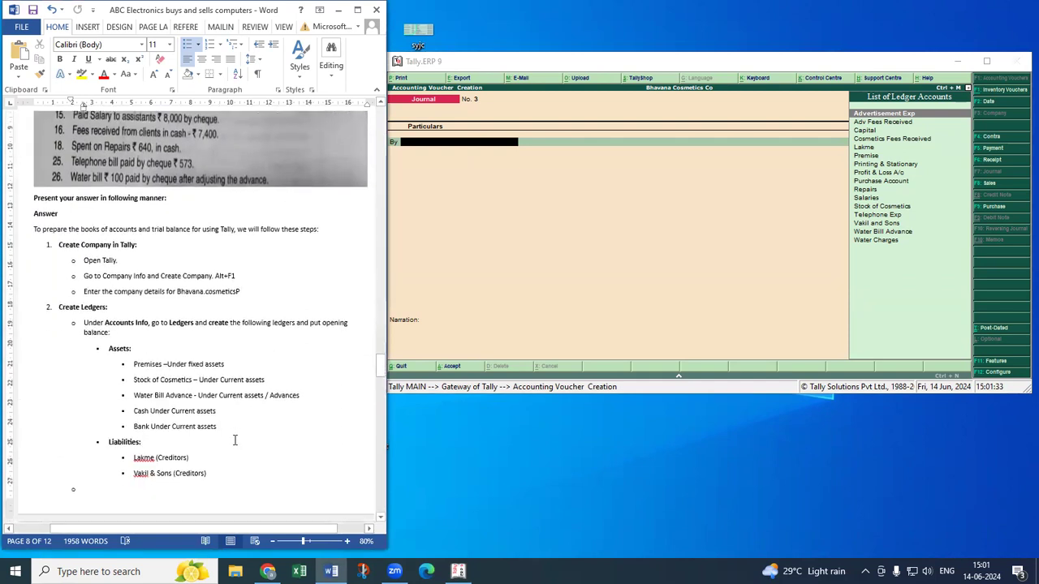
scroll(233, 426, down, 2)
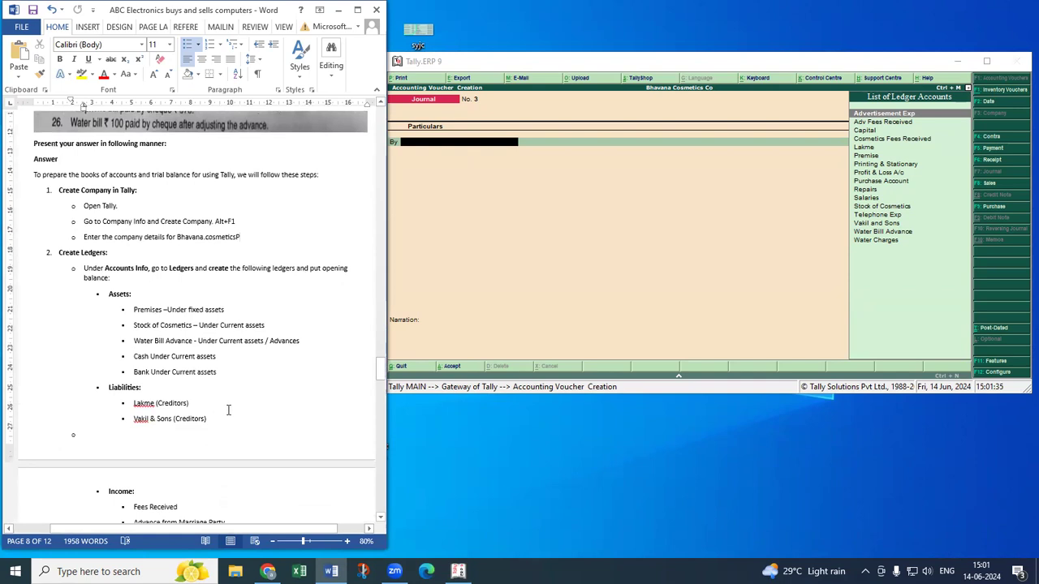
scroll(192, 351, down, 1)
scroll(193, 352, down, 3)
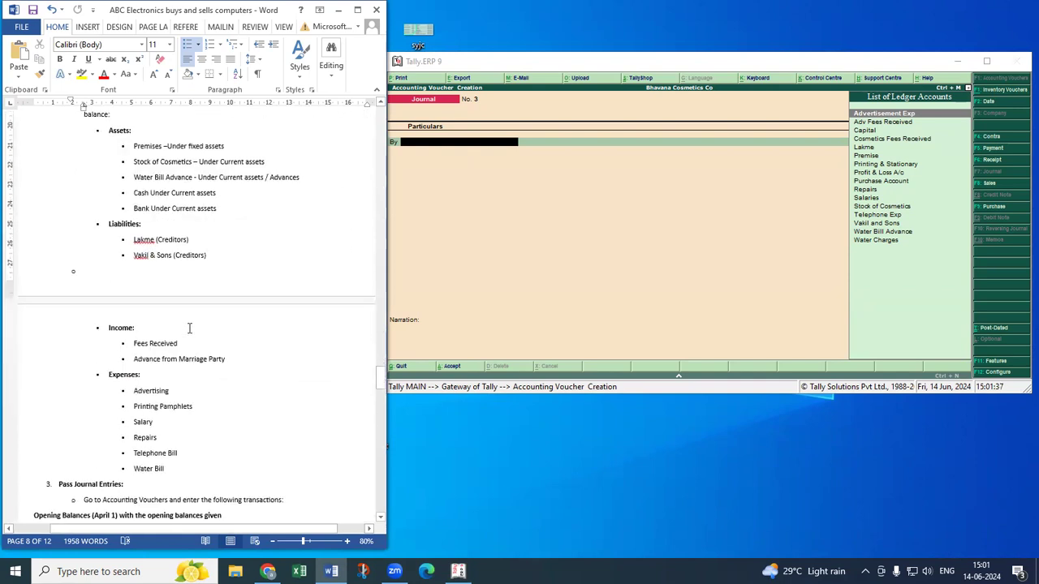
scroll(189, 330, down, 2)
scroll(189, 330, down, 1)
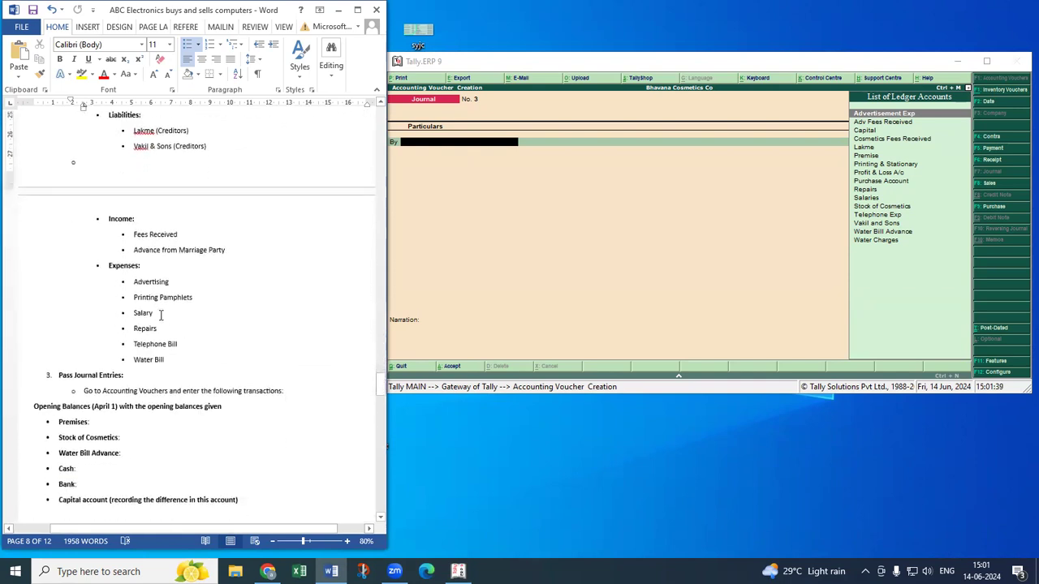
scroll(166, 327, down, 1)
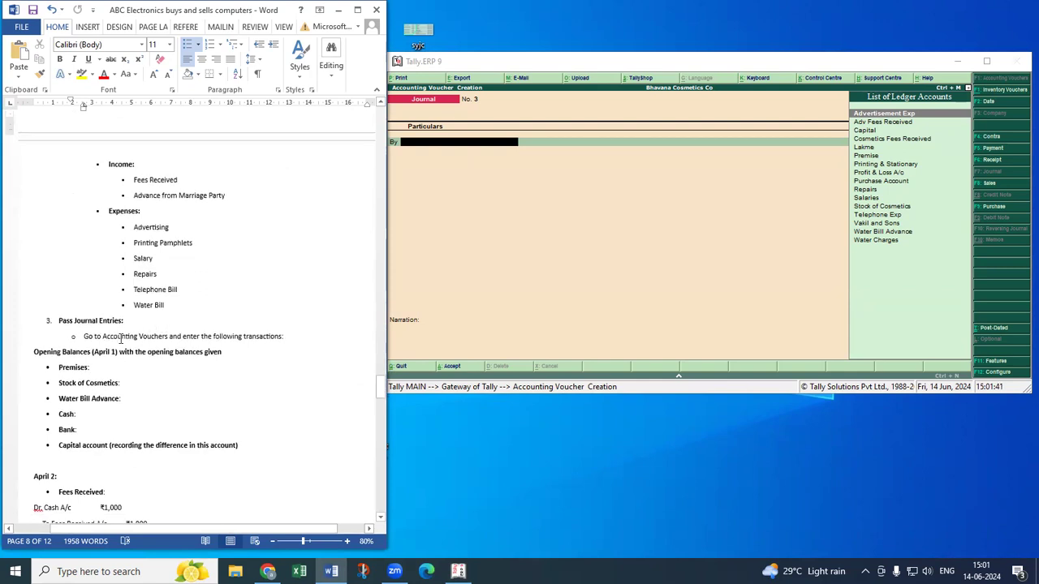
Step: Review the written opening balances, the journal entries for April 2 to April 26, and the trial balance section
scroll(123, 339, down, 1)
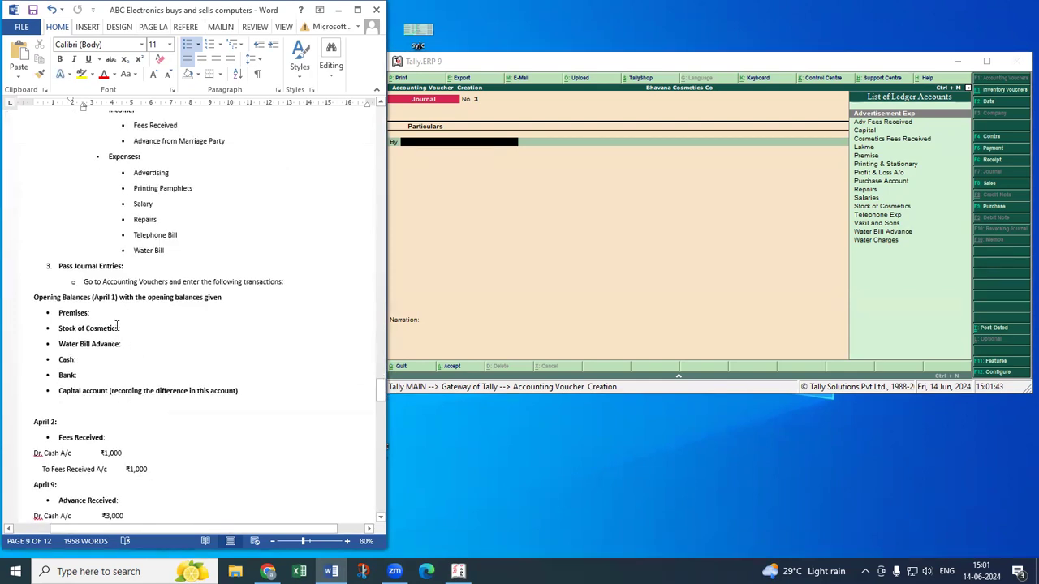
scroll(119, 323, down, 2)
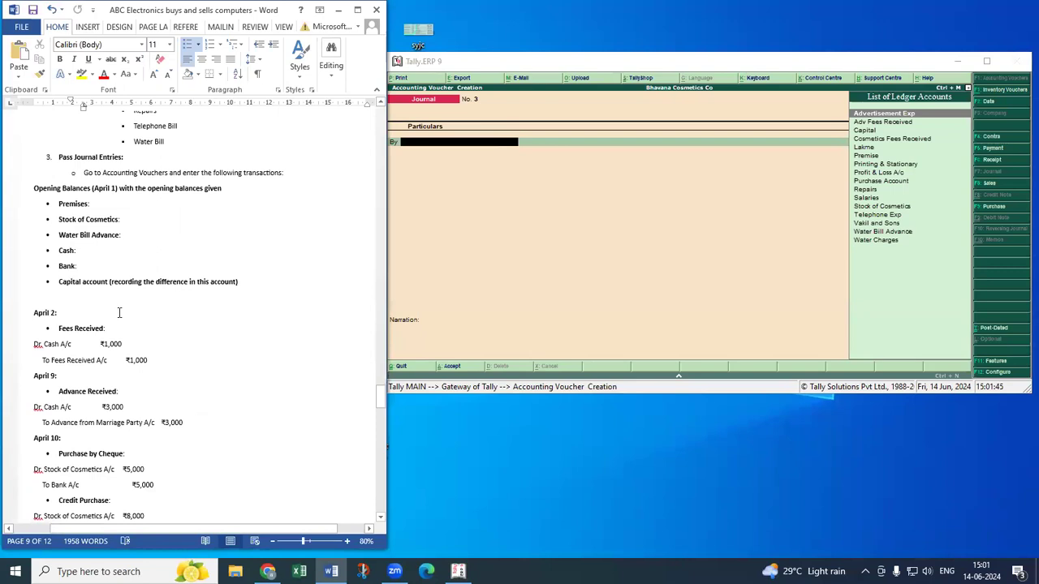
scroll(118, 262, down, 2)
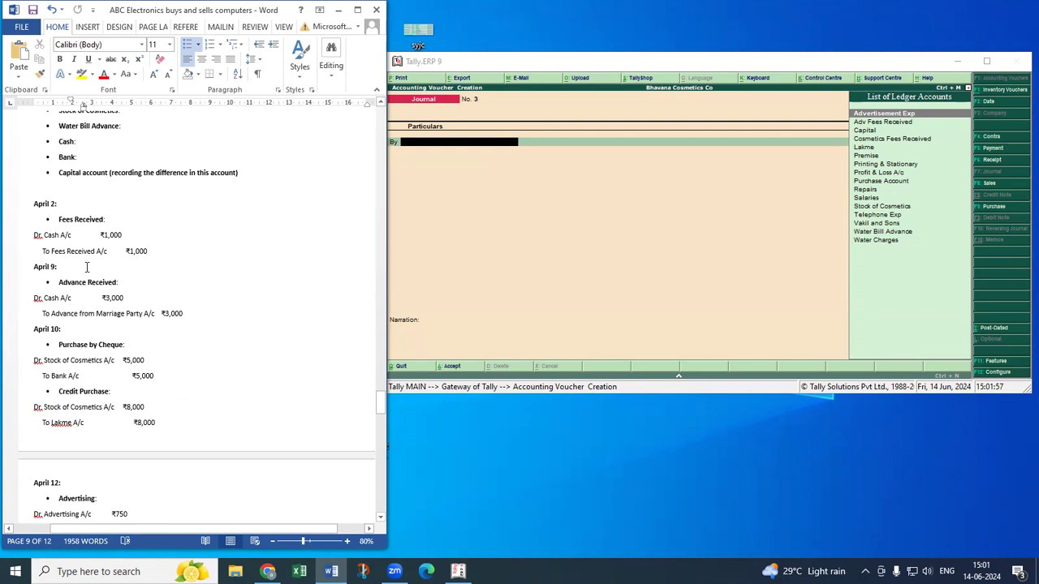
scroll(105, 282, down, 2)
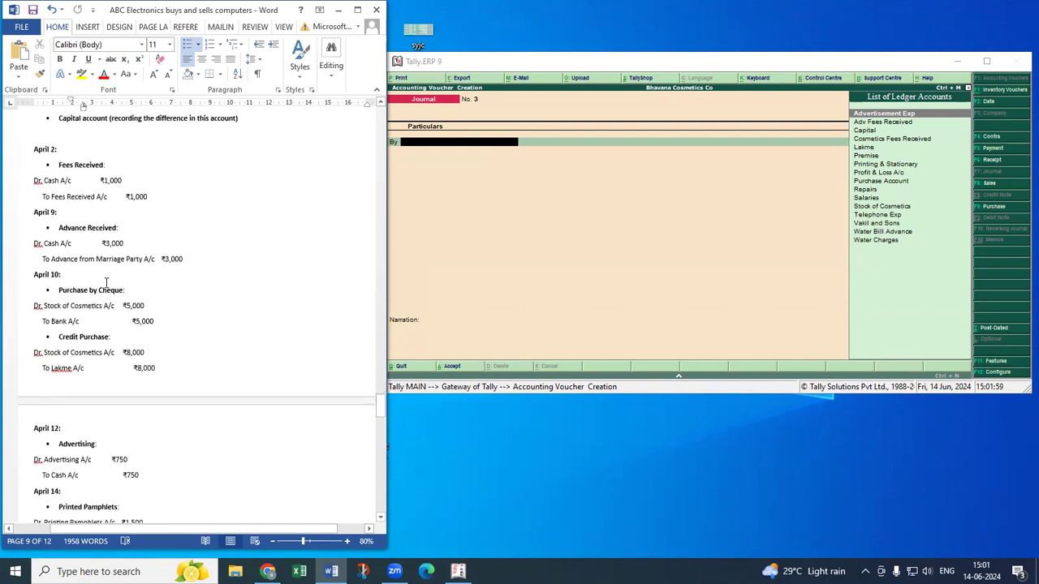
scroll(106, 283, down, 2)
scroll(106, 283, down, 6)
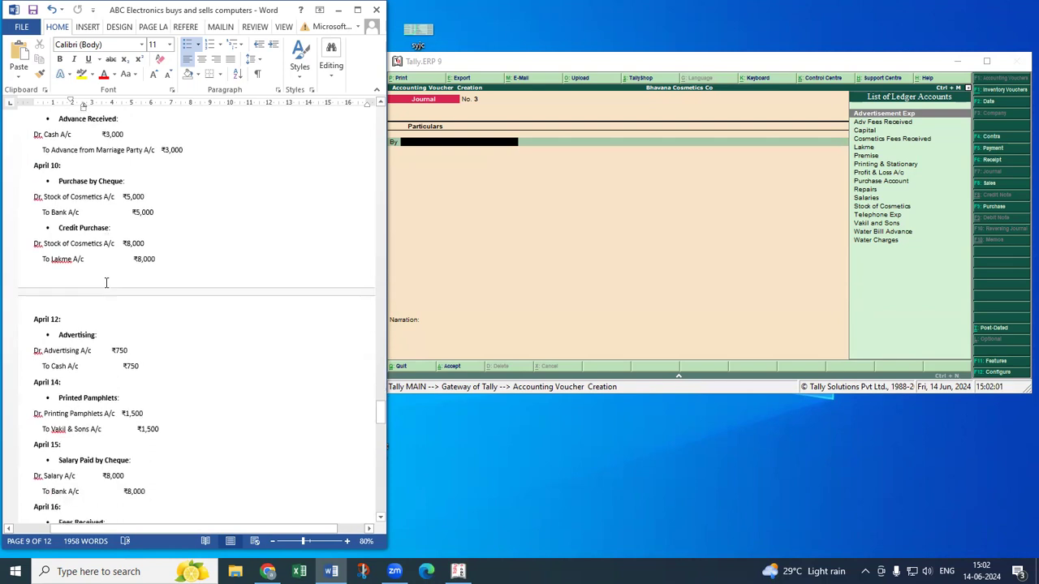
scroll(106, 282, down, 2)
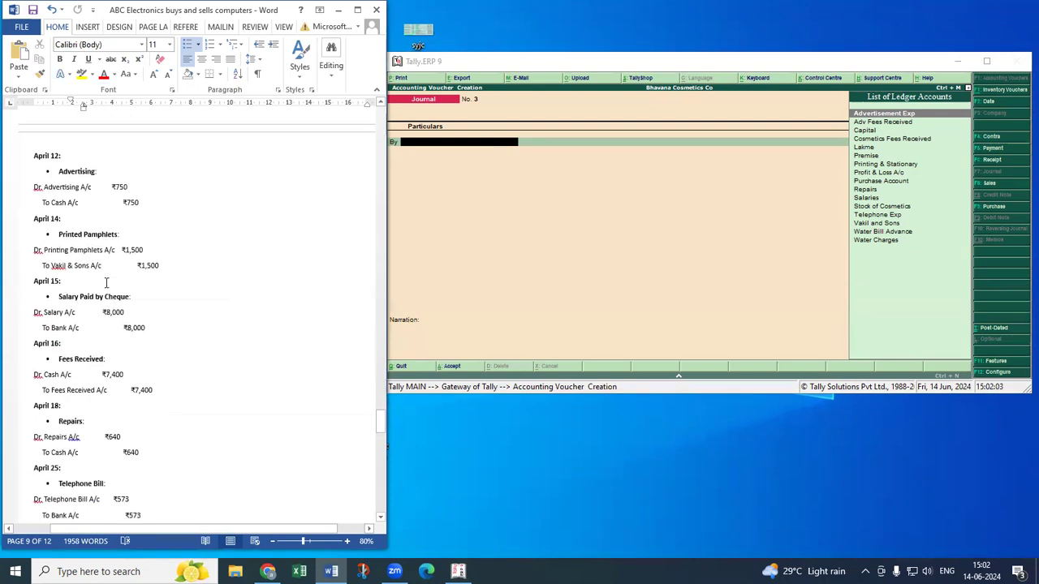
scroll(106, 283, down, 6)
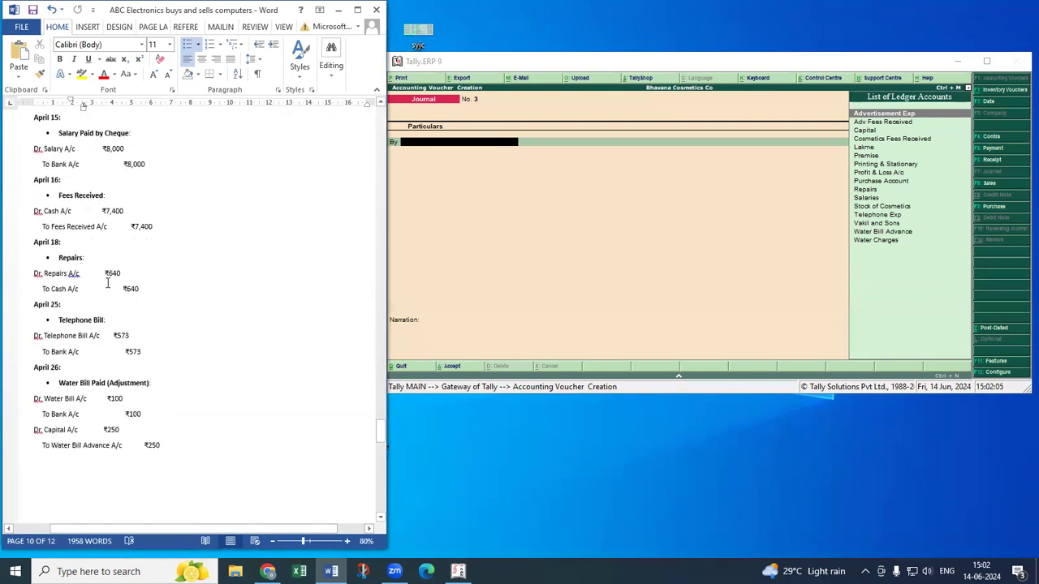
scroll(107, 283, down, 8)
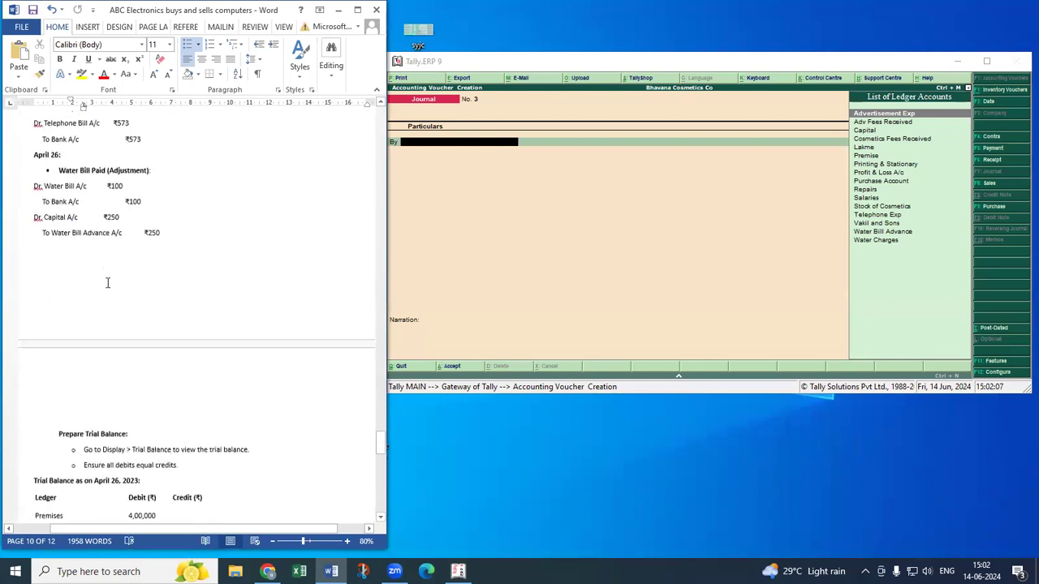
scroll(107, 283, down, 4)
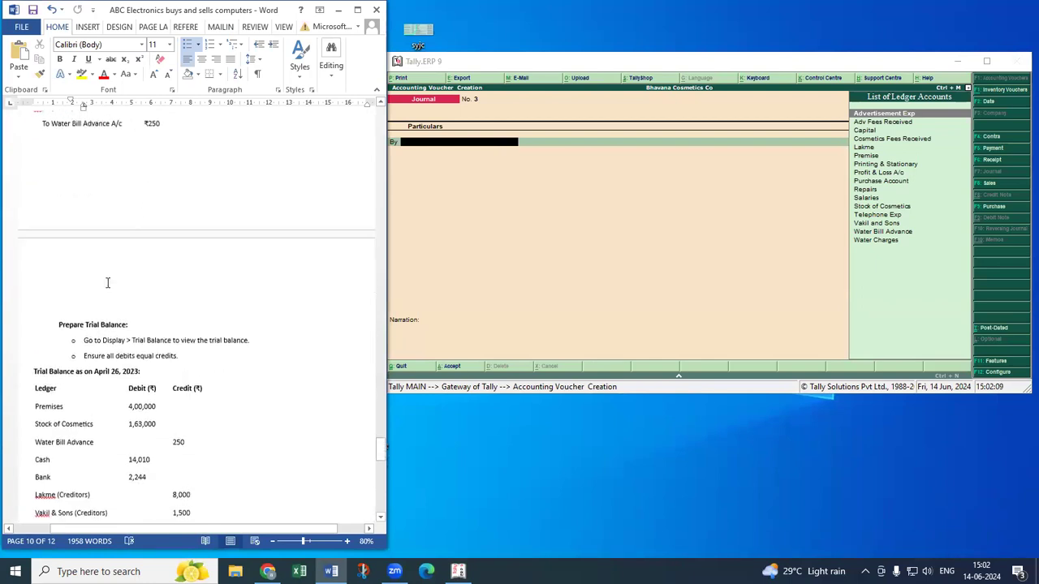
Step: Switch to Tally, leave journal voucher entry, examine the trial balance in detailed view, and close it
click(636, 276)
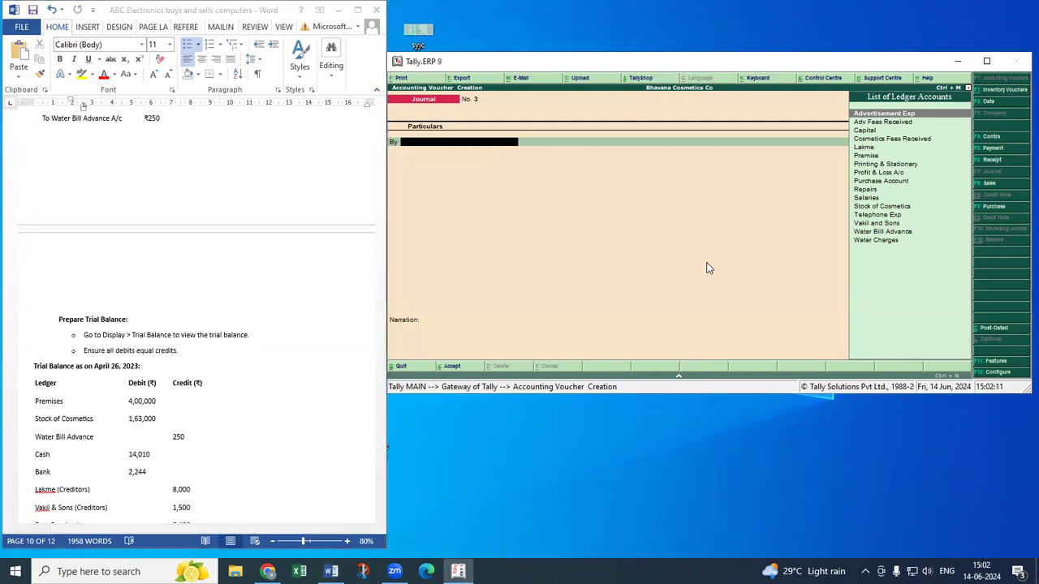
key(Escape)
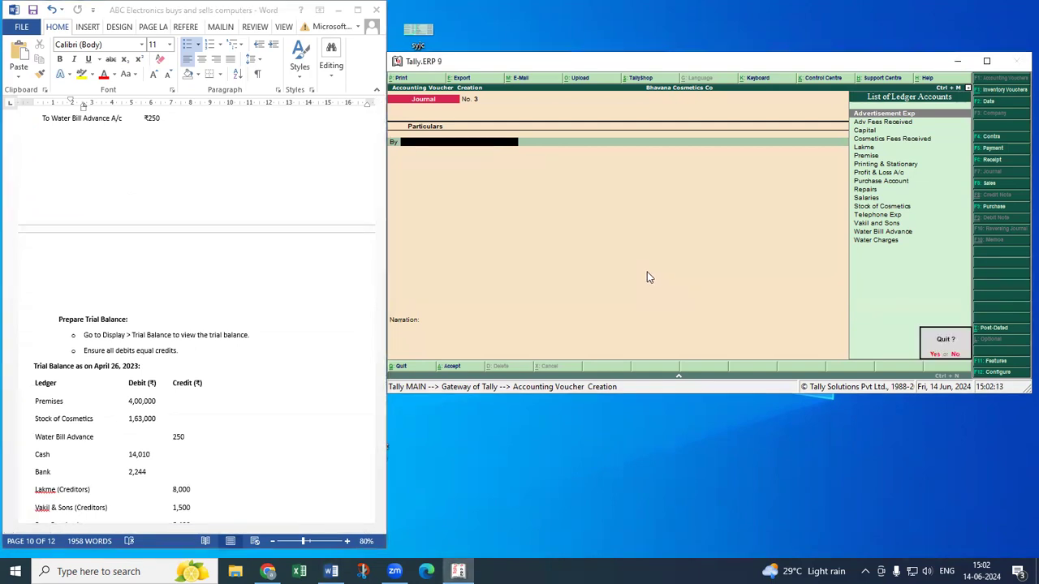
key(Return)
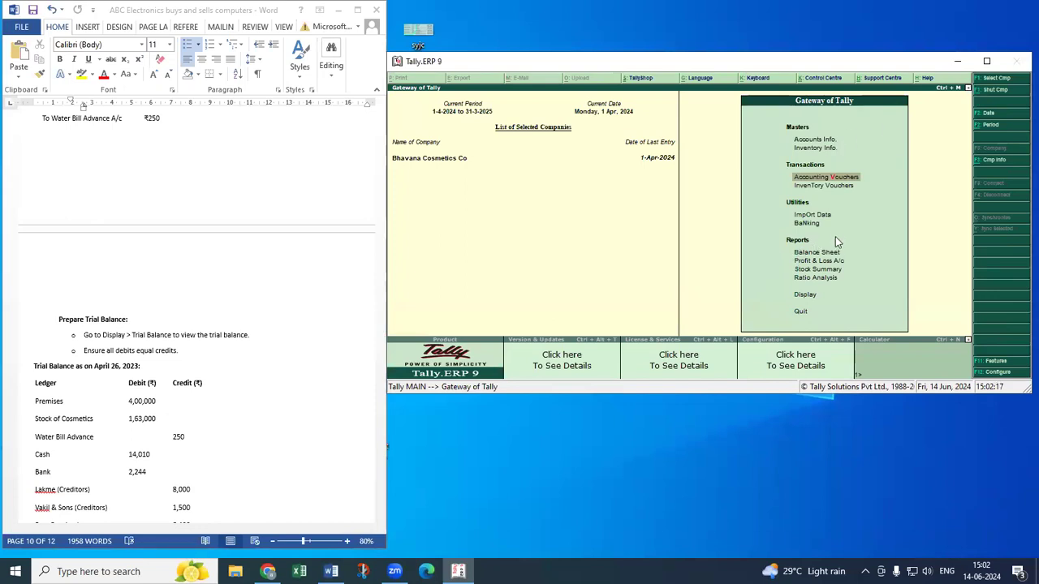
click(806, 295)
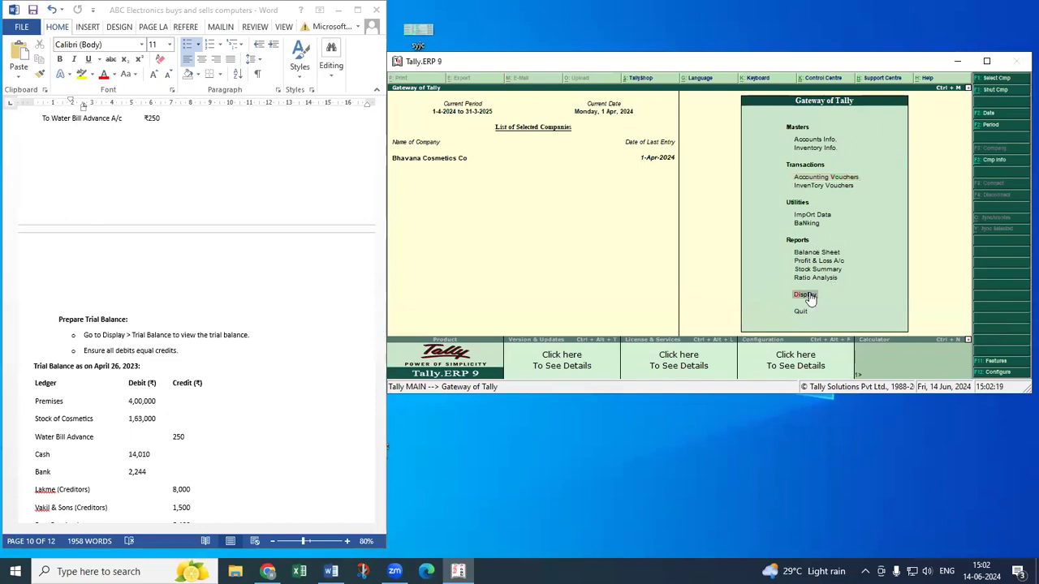
click(808, 295)
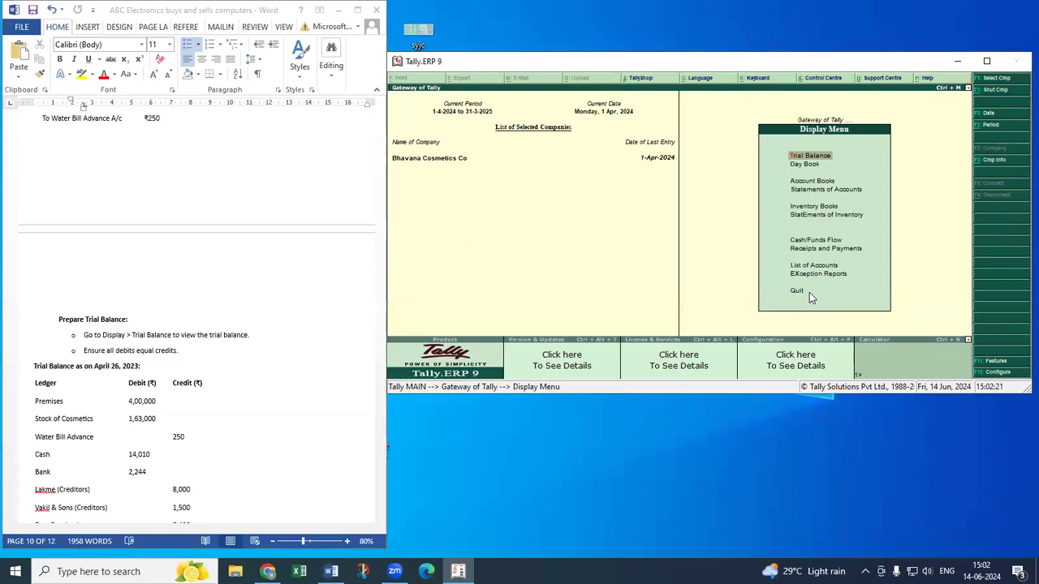
key(Return)
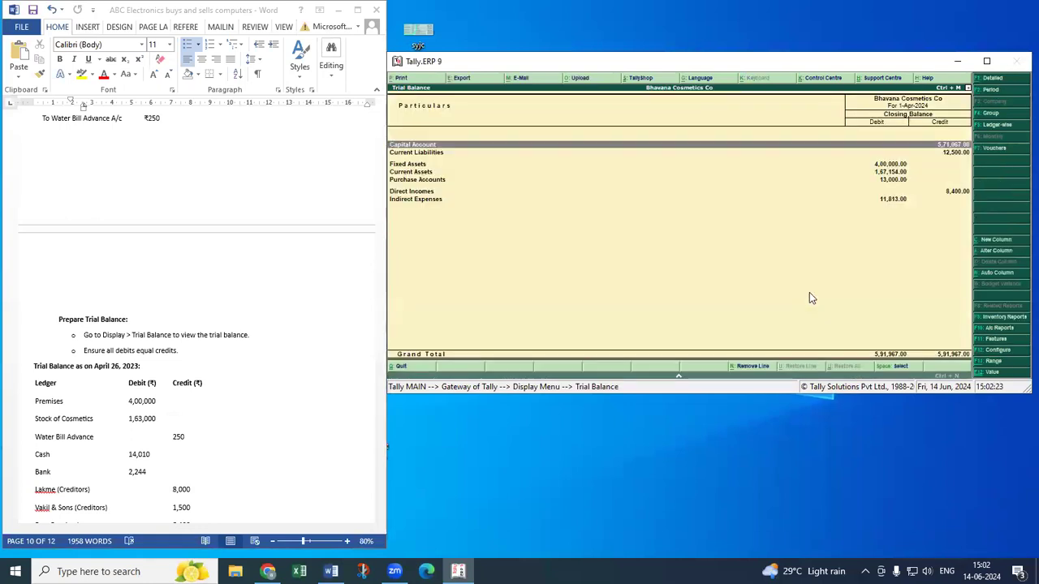
key(alt+F1)
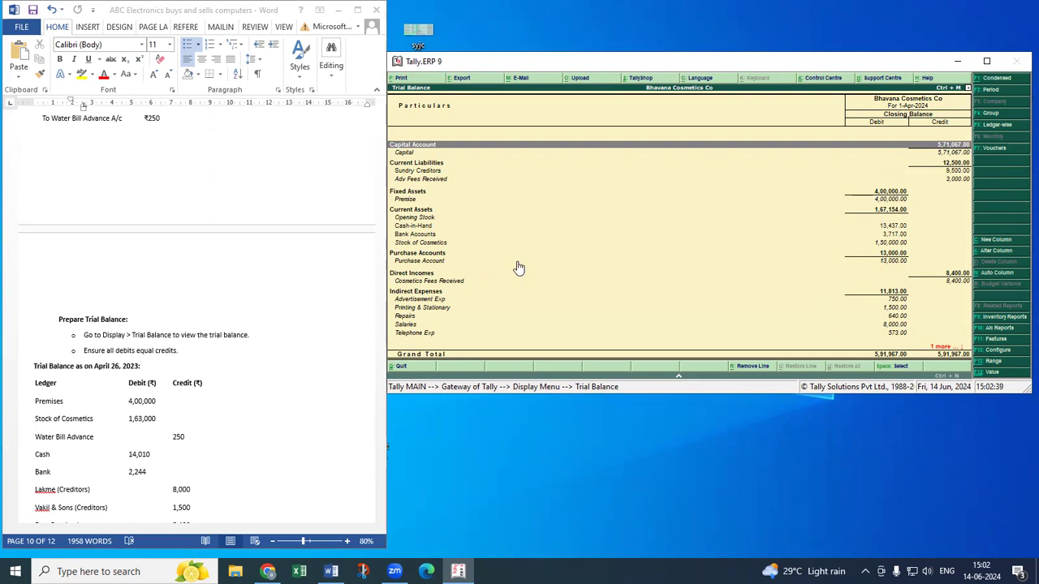
key(Escape)
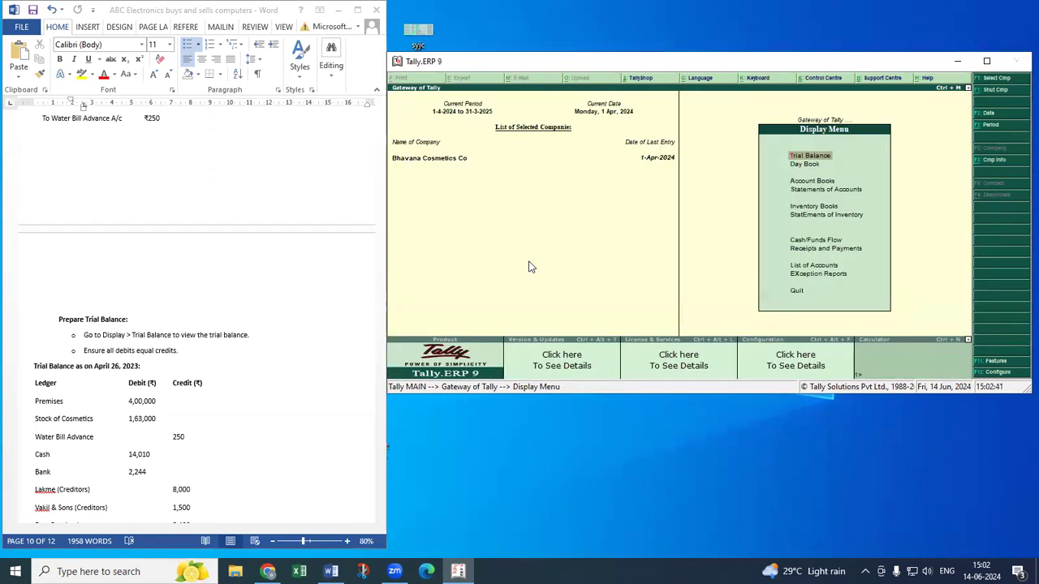
key(Escape)
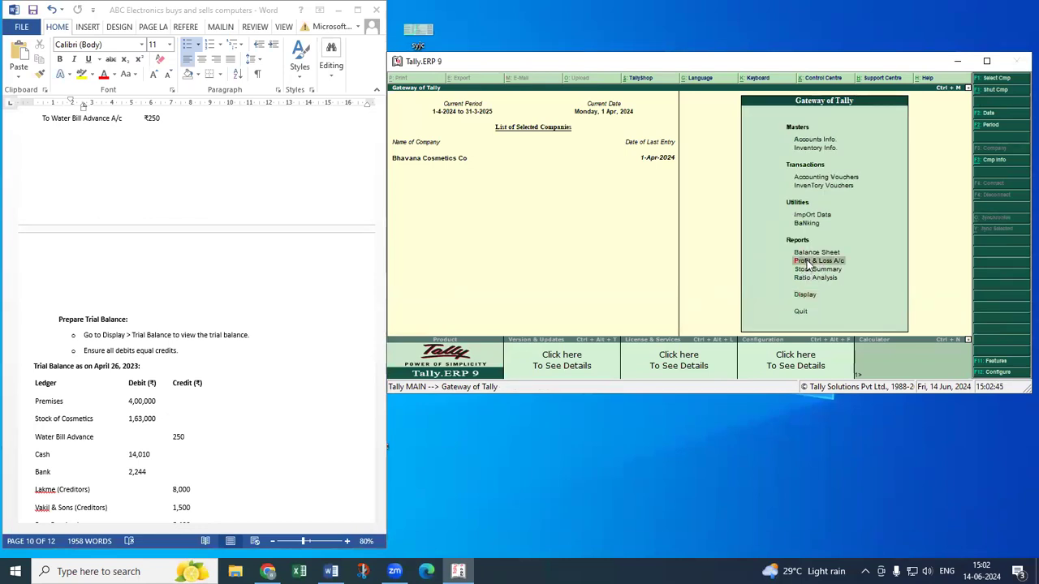
Step: View the detailed Profit & Loss account, inspect the April vouchers behind Water Charges, and return to the Gateway of Tally
click(807, 260)
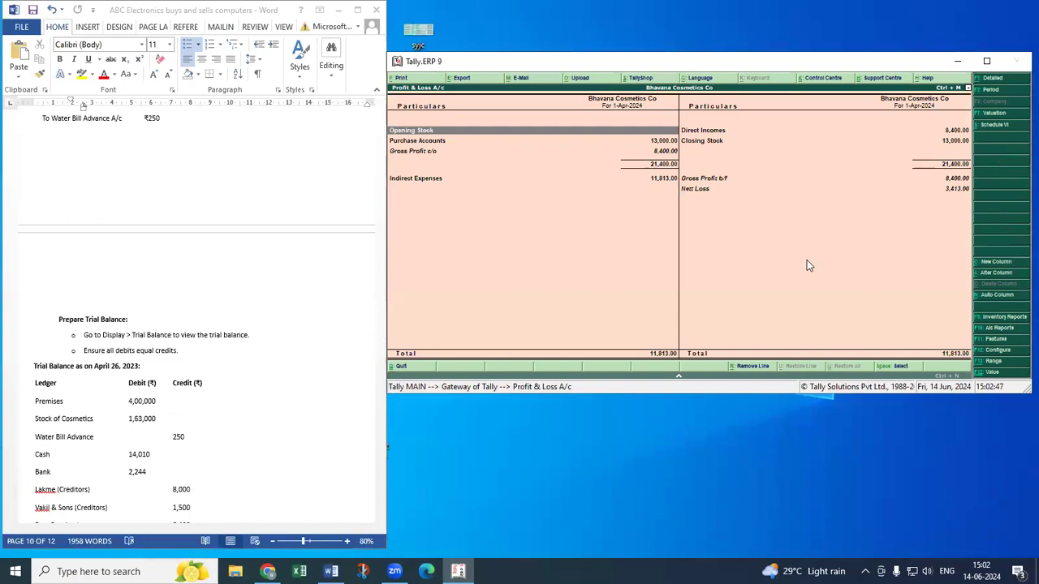
key(alt+F1)
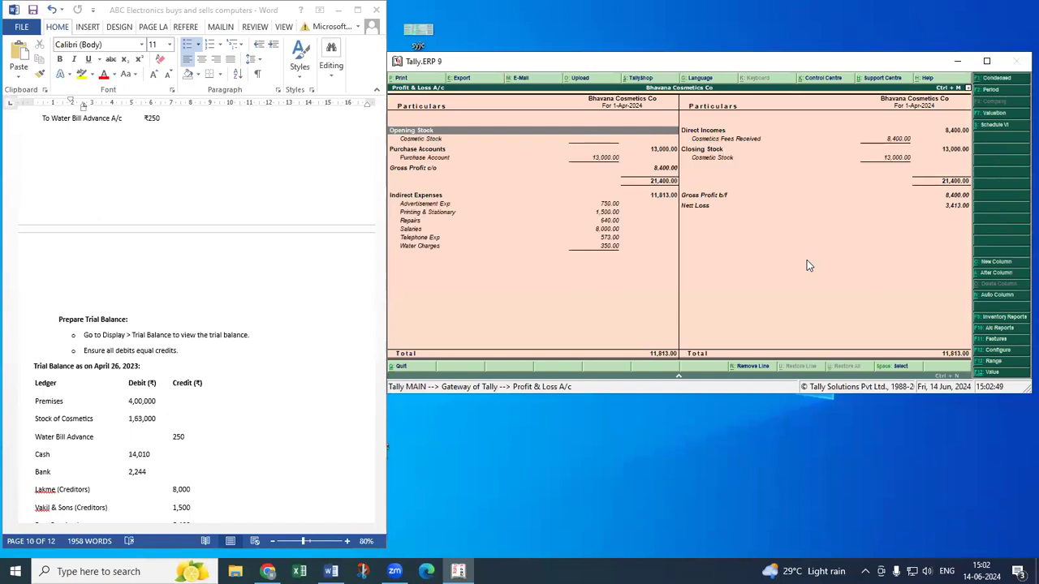
click(605, 250)
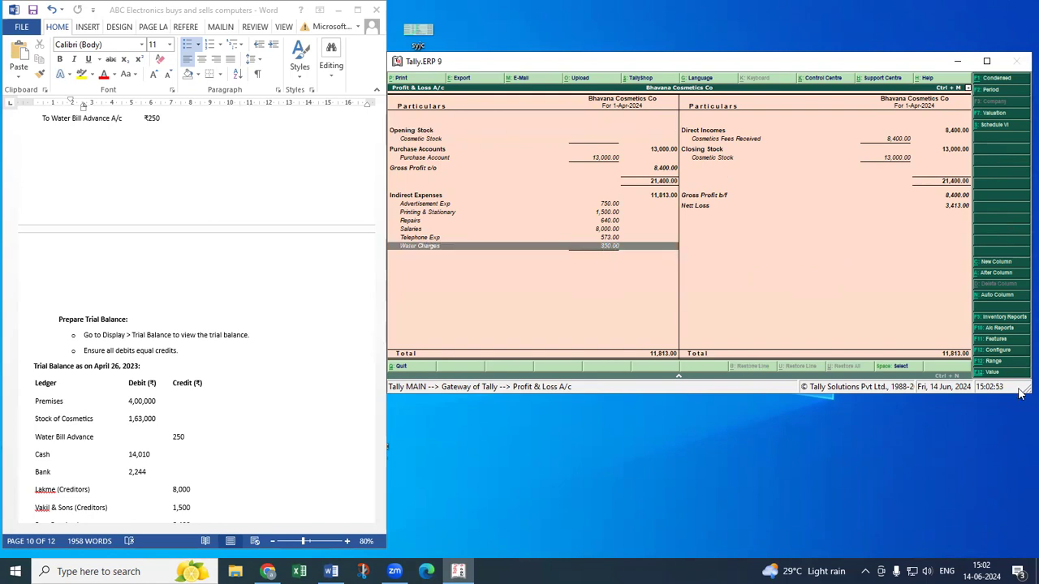
key(Return)
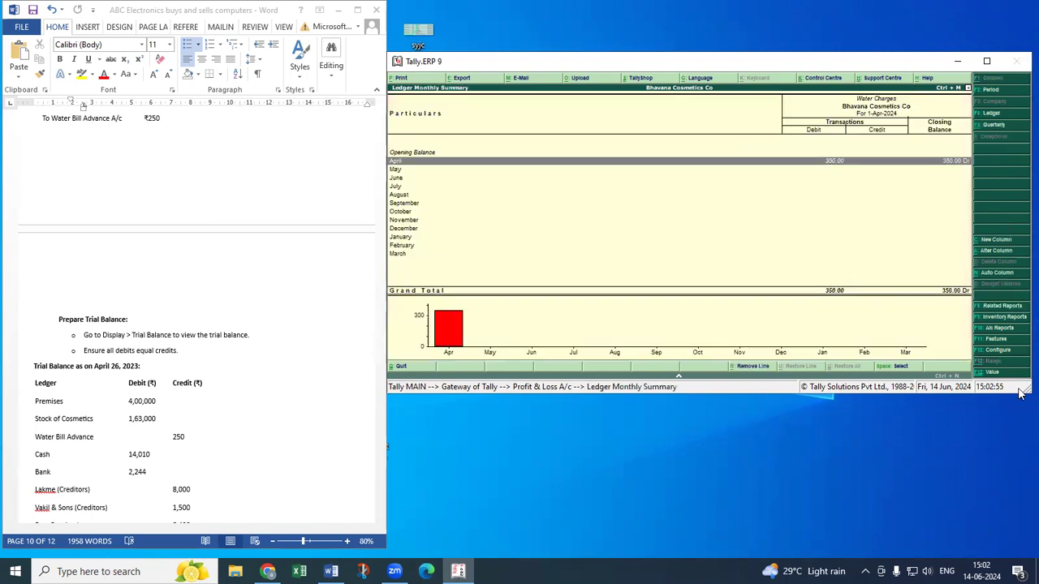
key(Return)
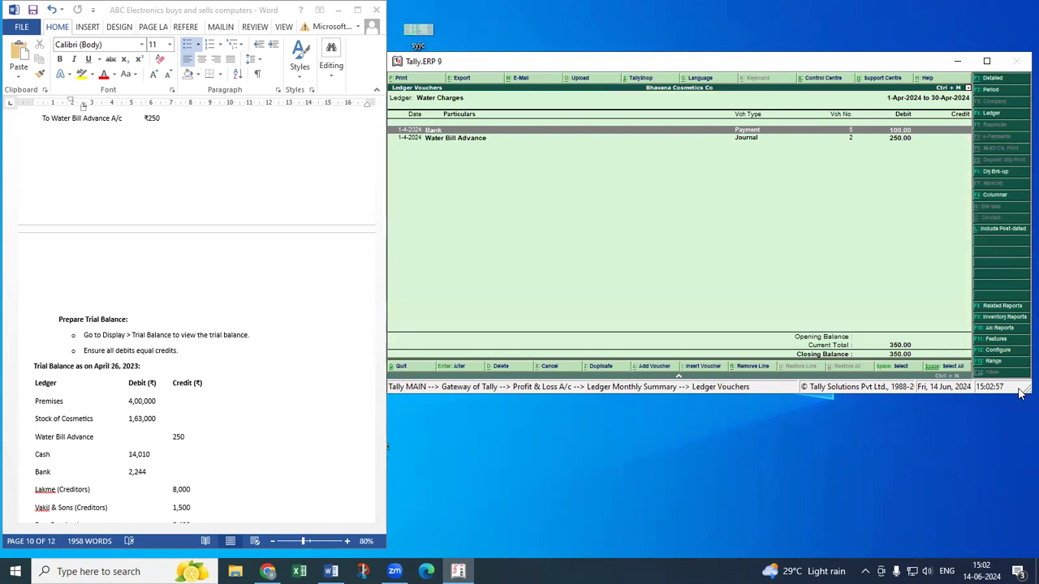
key(Down)
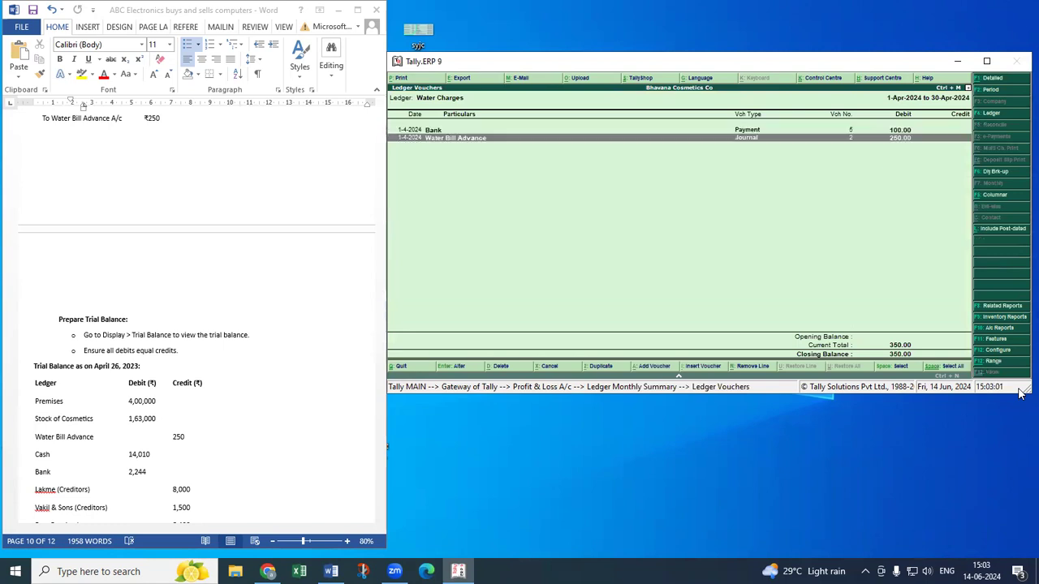
key(Escape)
key(Escape)
key(Escape)
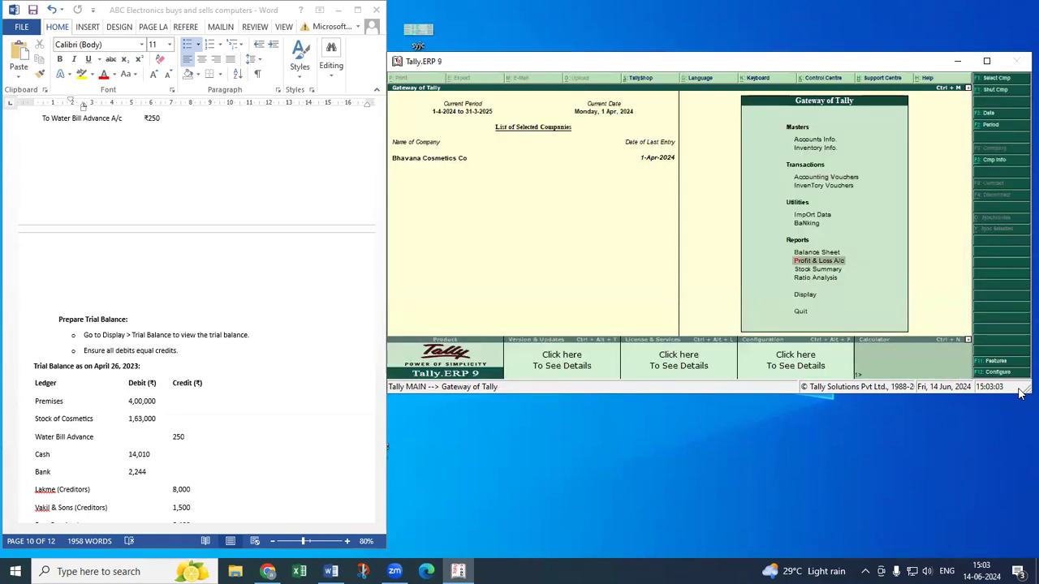
Step: View the company's balance sheet in detailed form
key(Down)
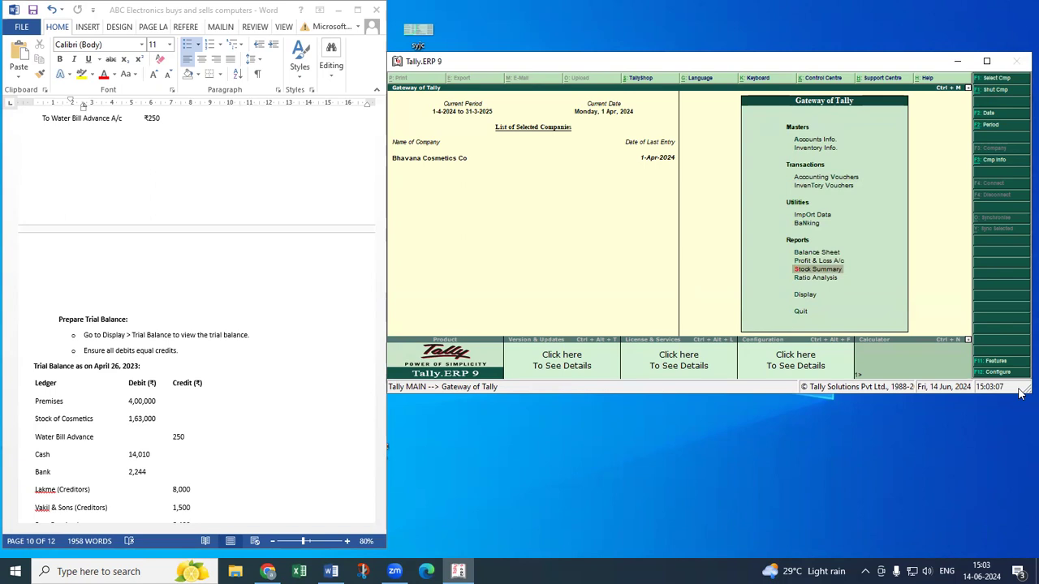
key(Up)
key(Up)
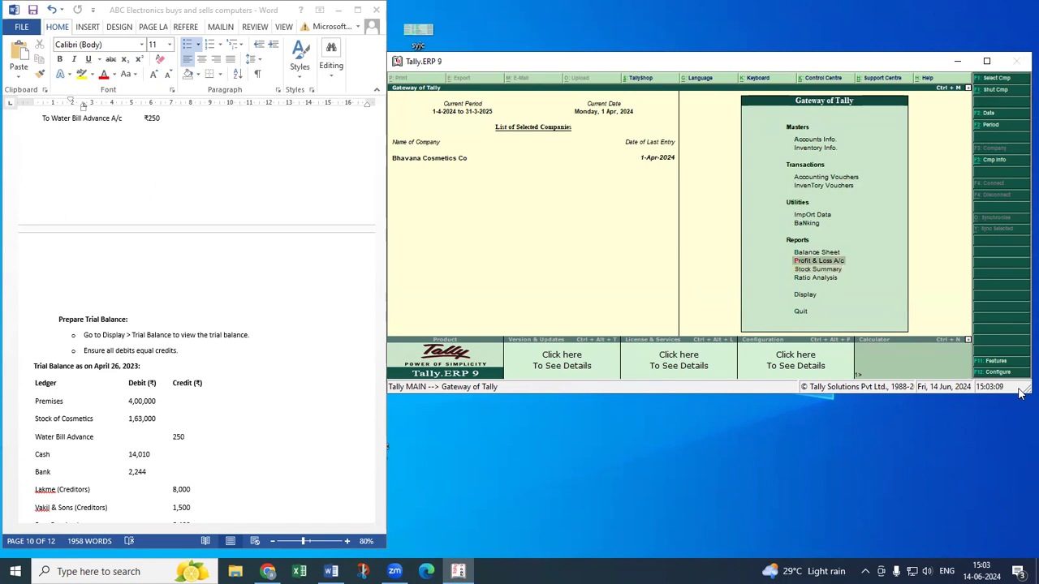
key(Return)
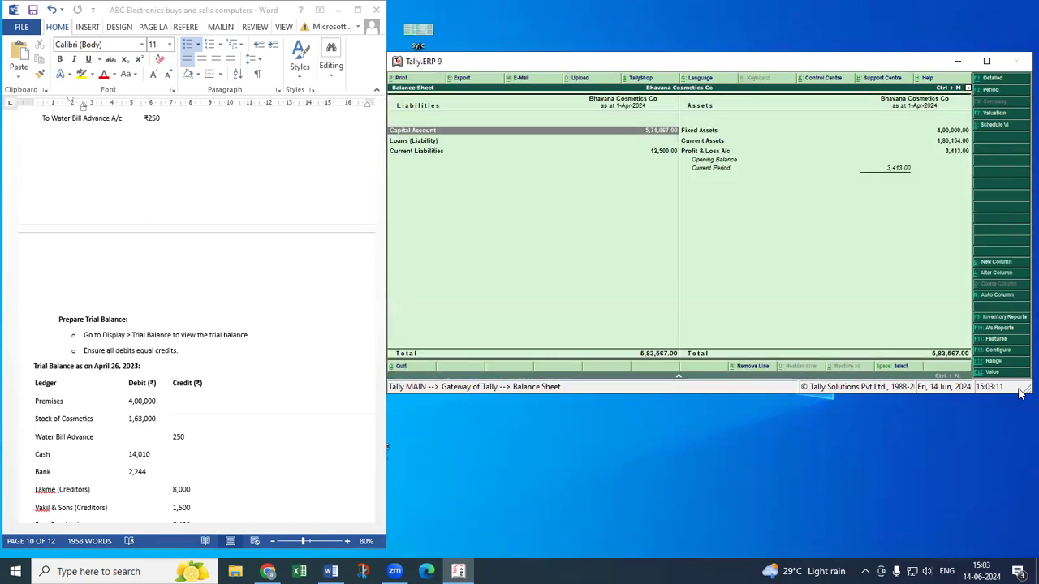
key(alt+F1)
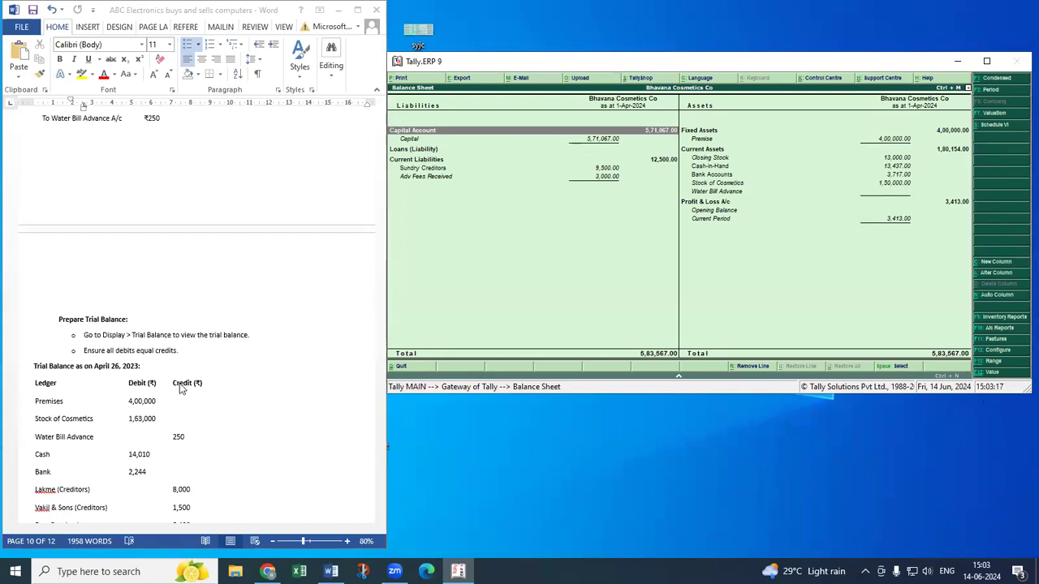
Step: Review the Word document's trial balance, company creation steps, ledger lists, opening balances and first April journal entries
scroll(179, 383, down, 1)
scroll(181, 386, down, 4)
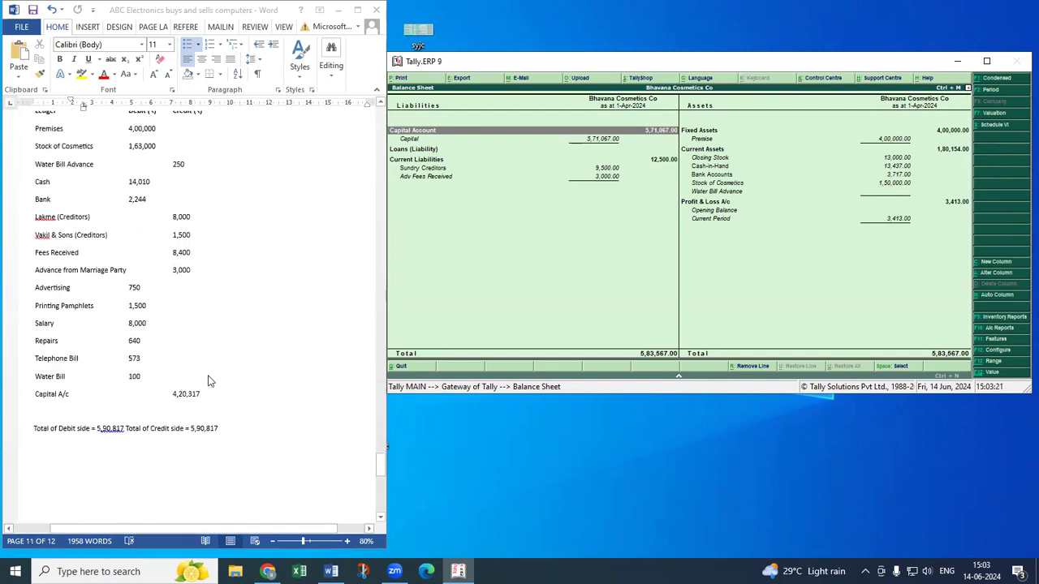
scroll(201, 379, up, 5)
scroll(199, 376, up, 5)
scroll(201, 378, up, 6)
scroll(201, 379, up, 15)
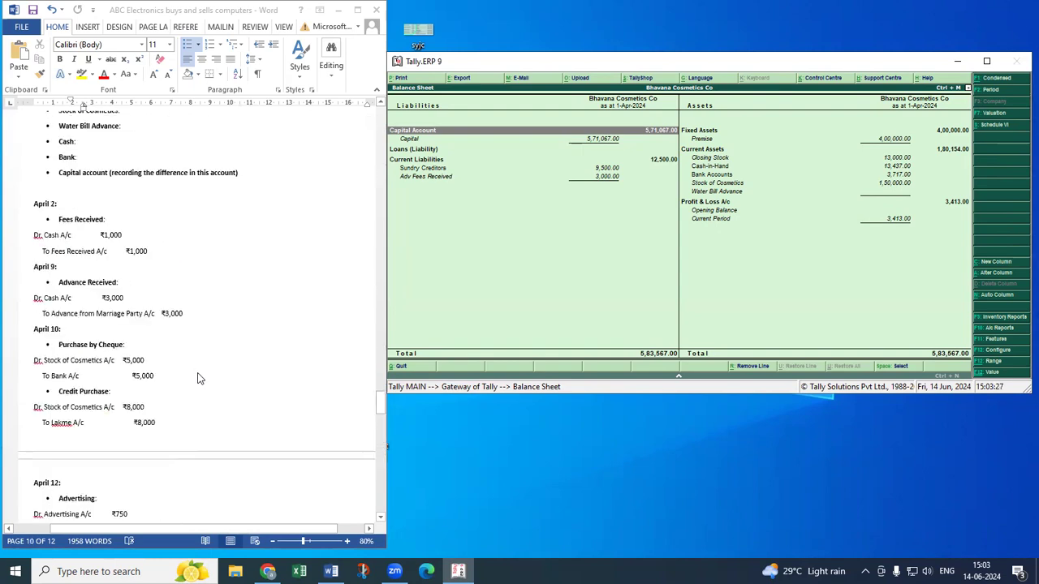
scroll(200, 379, up, 4)
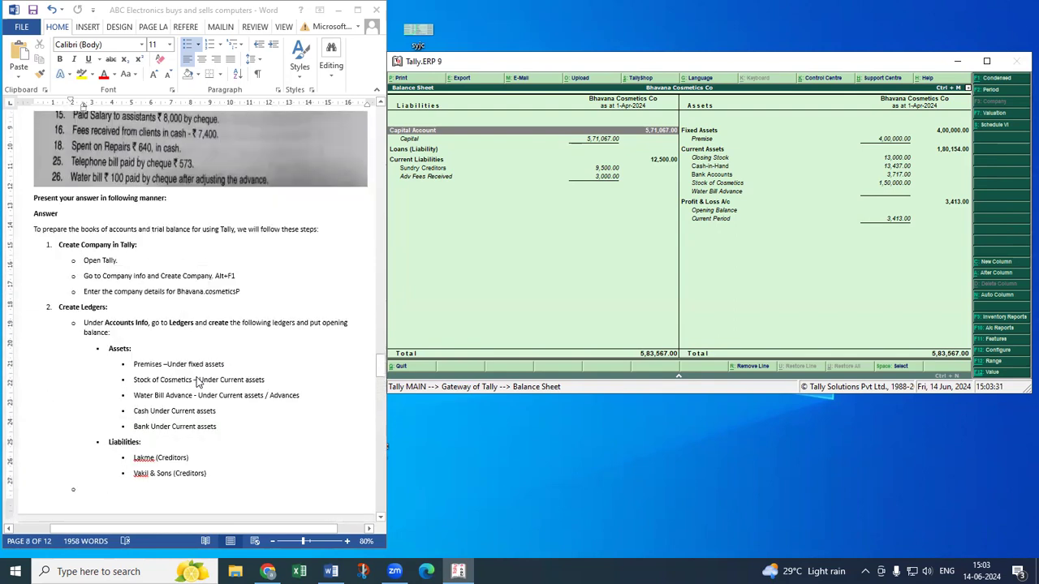
scroll(191, 371, down, 1)
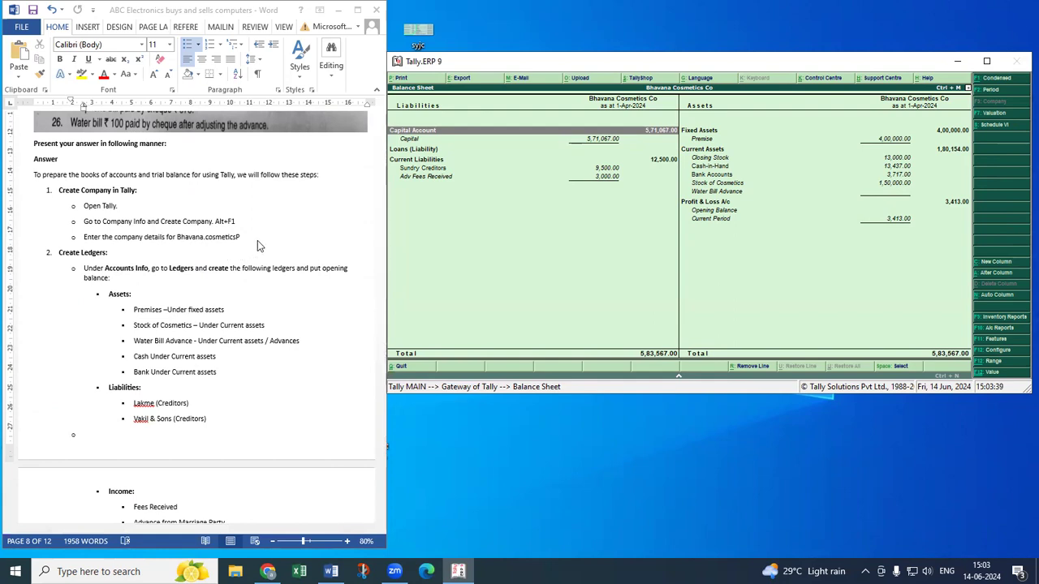
scroll(258, 242, down, 1)
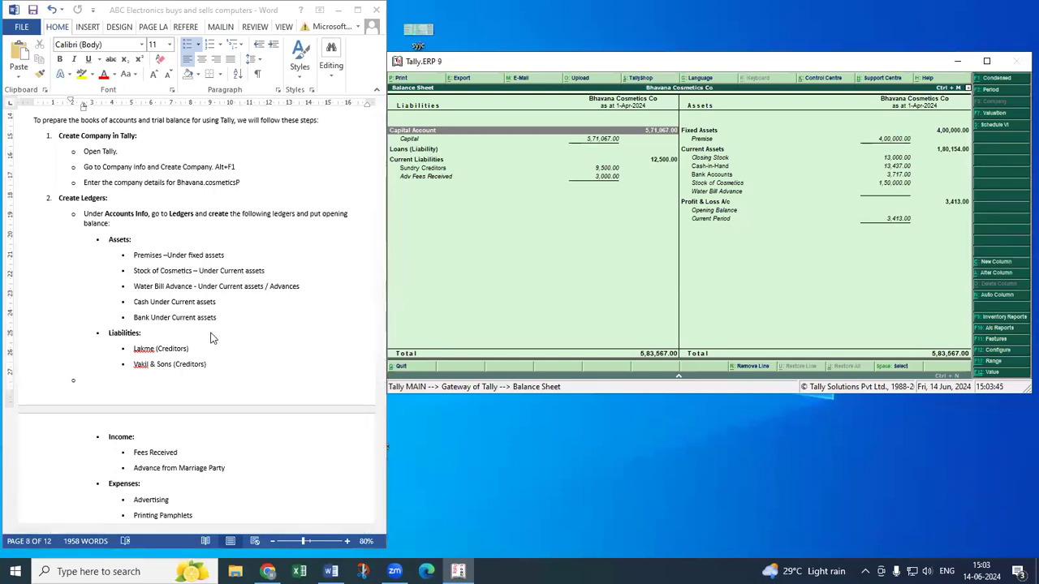
scroll(223, 345, down, 1)
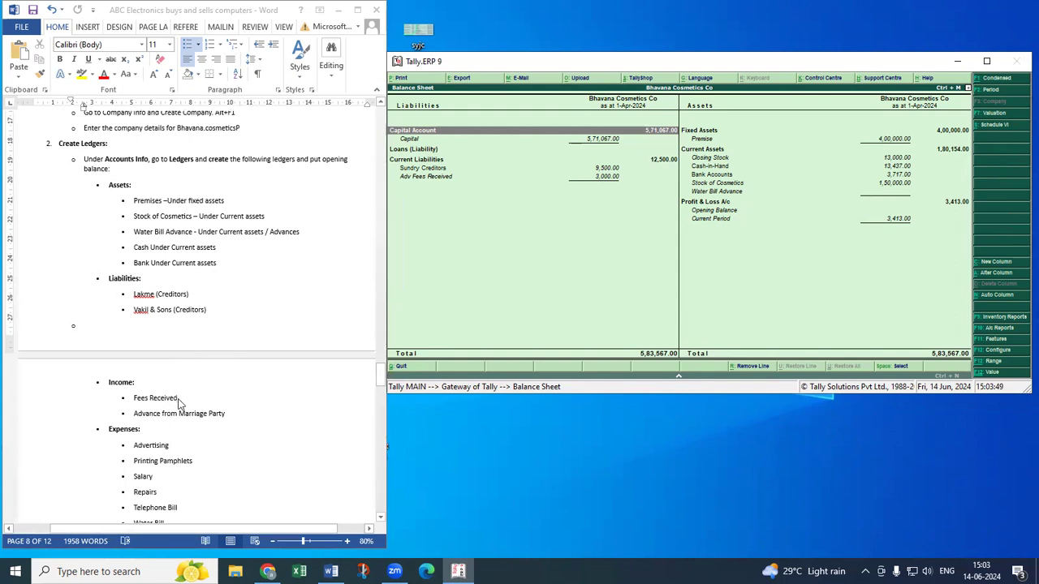
scroll(181, 414, down, 2)
scroll(182, 418, down, 2)
scroll(183, 416, down, 2)
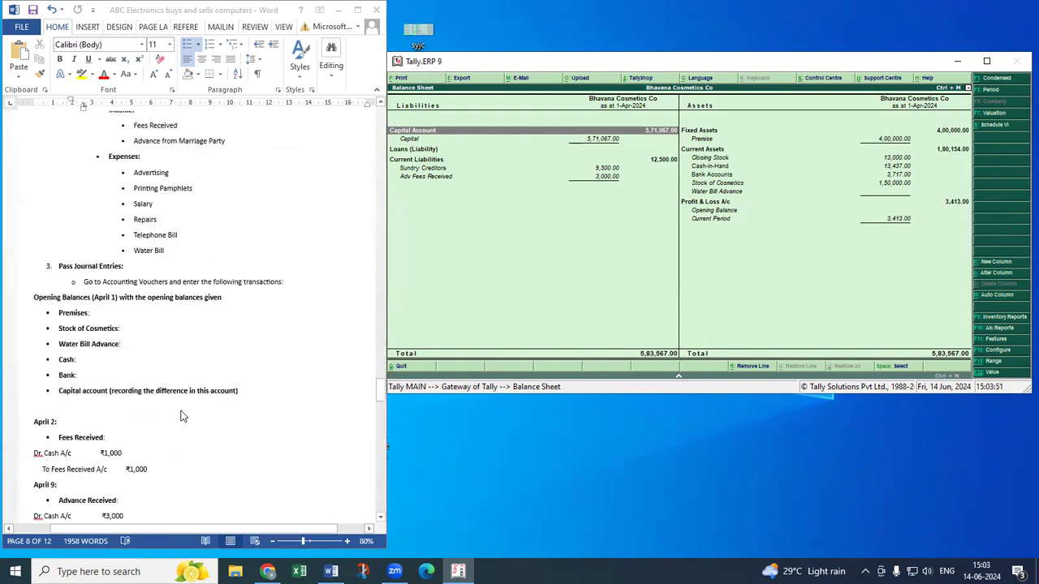
scroll(182, 415, down, 1)
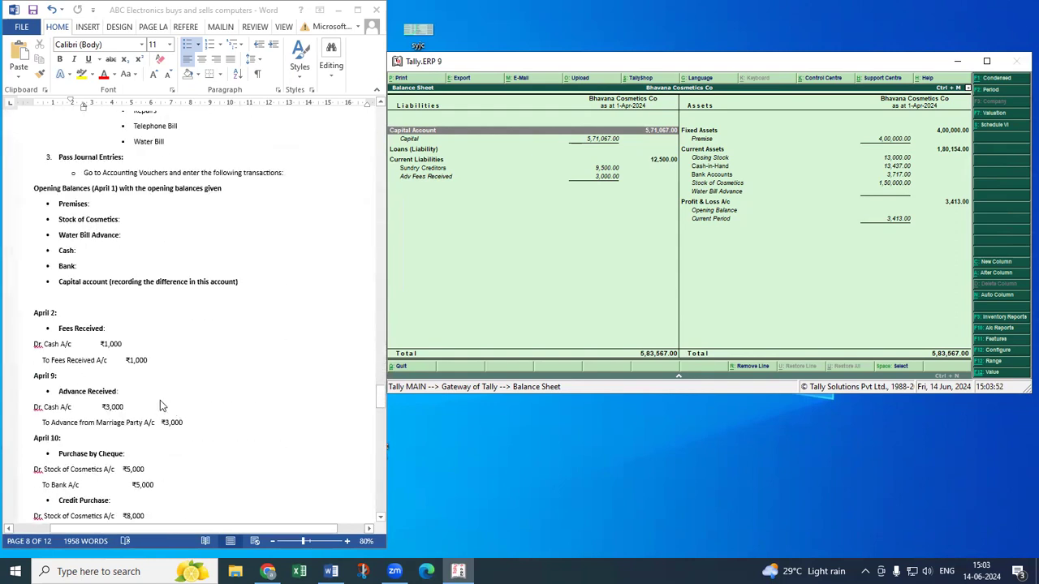
Step: Close the balance sheet in Tally and check the Gateway of Tally options for voucher entry
click(81, 315)
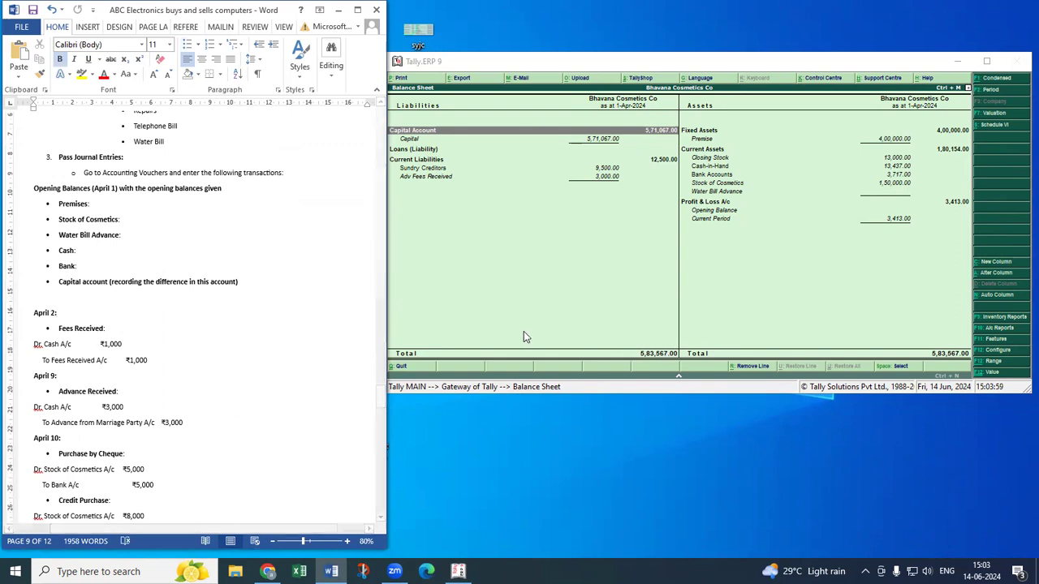
click(590, 160)
key(Escape)
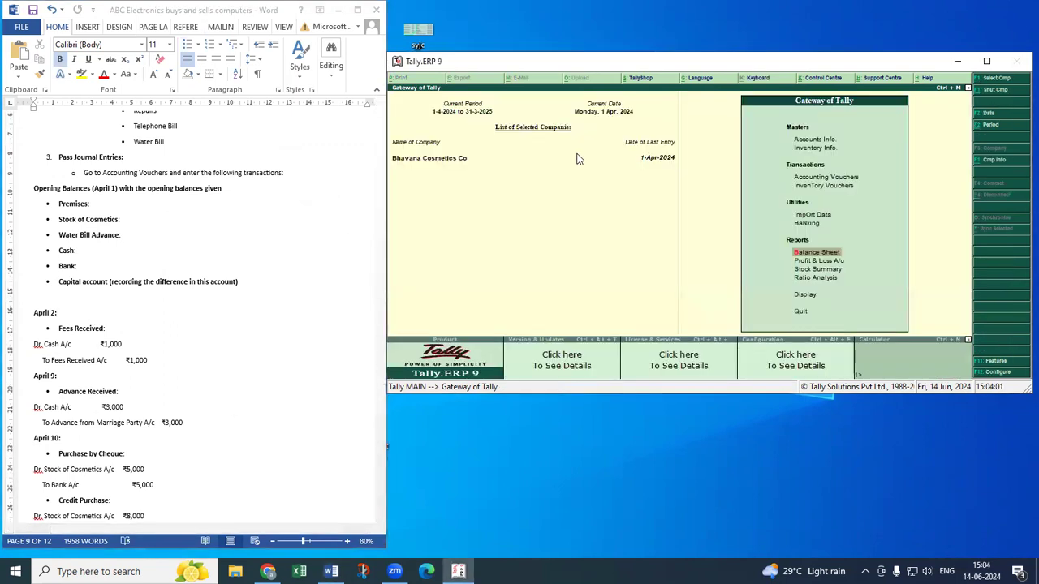
click(780, 174)
key(n)
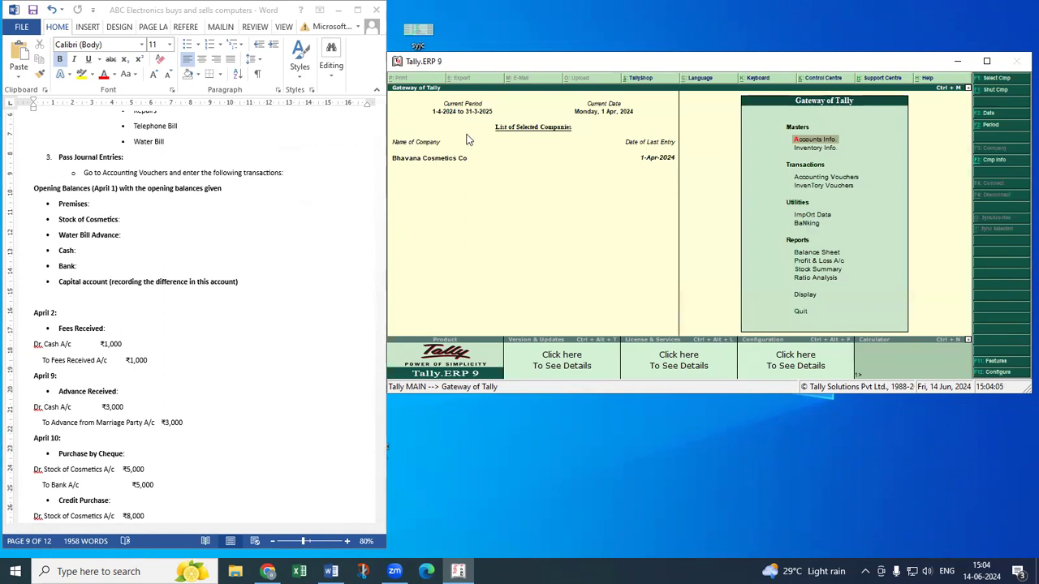
Step: In the Word document, add the line "Go to gateway of tally=> Accounting vouchers" in the blank line above April 2
click(127, 309)
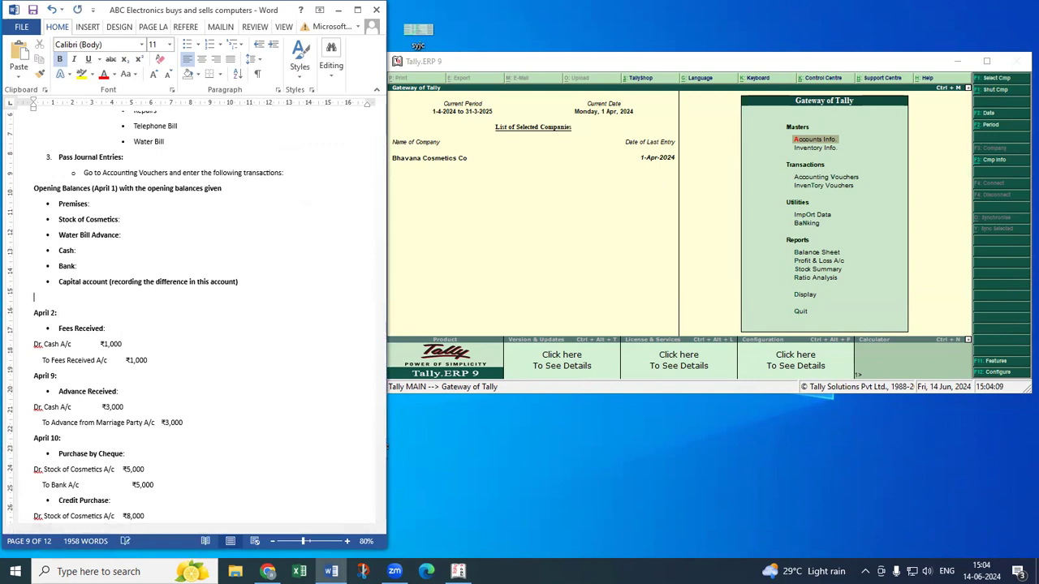
text(Go to gate)
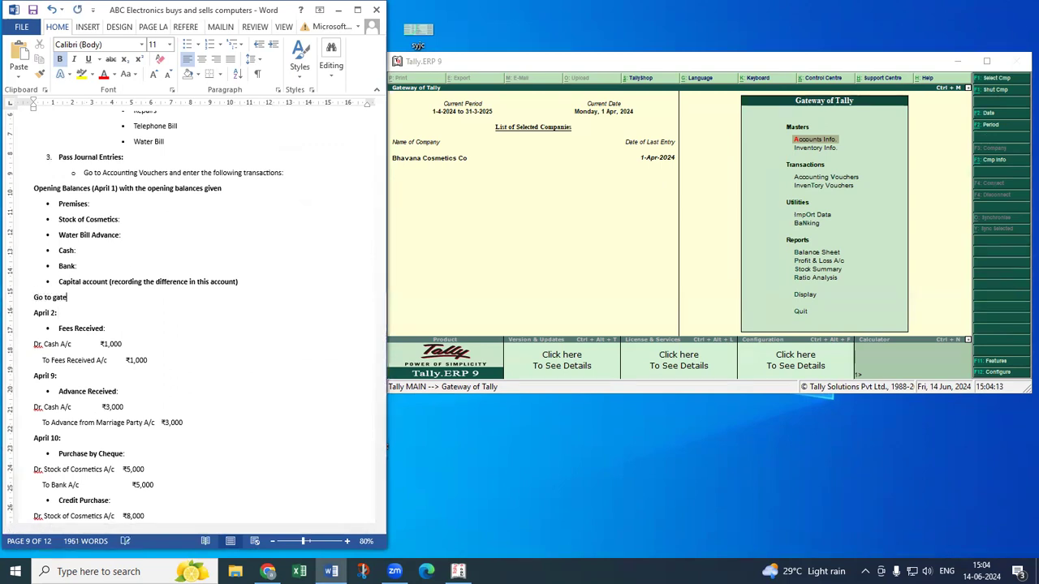
text(way of tally)
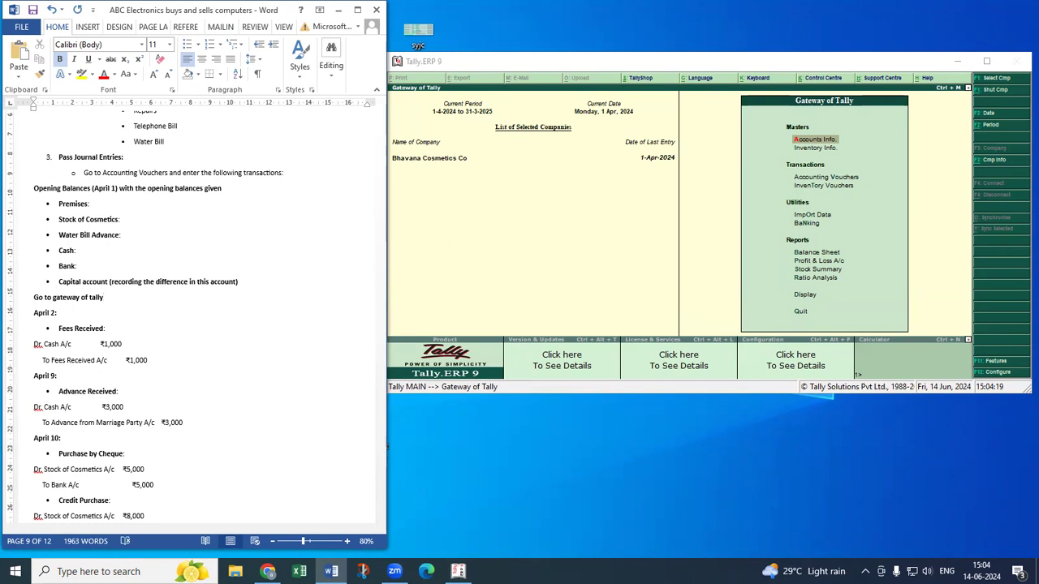
text(-)
text(> Accounting vouchers)
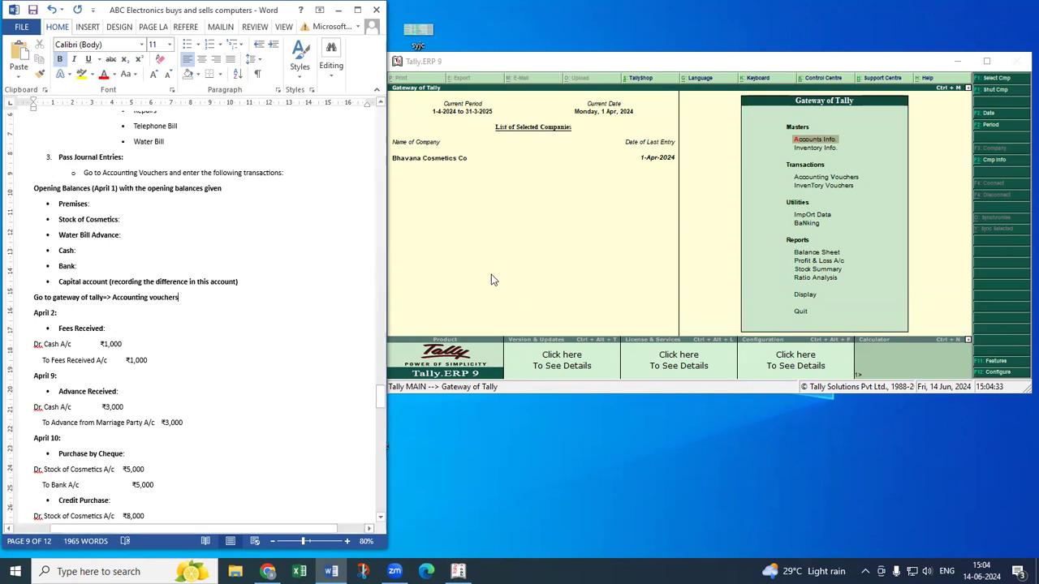
Step: Open accounting voucher entry in Tally, and extend the Word document's "Accounting vouchers" line with "=>f6 for receipts"
click(799, 177)
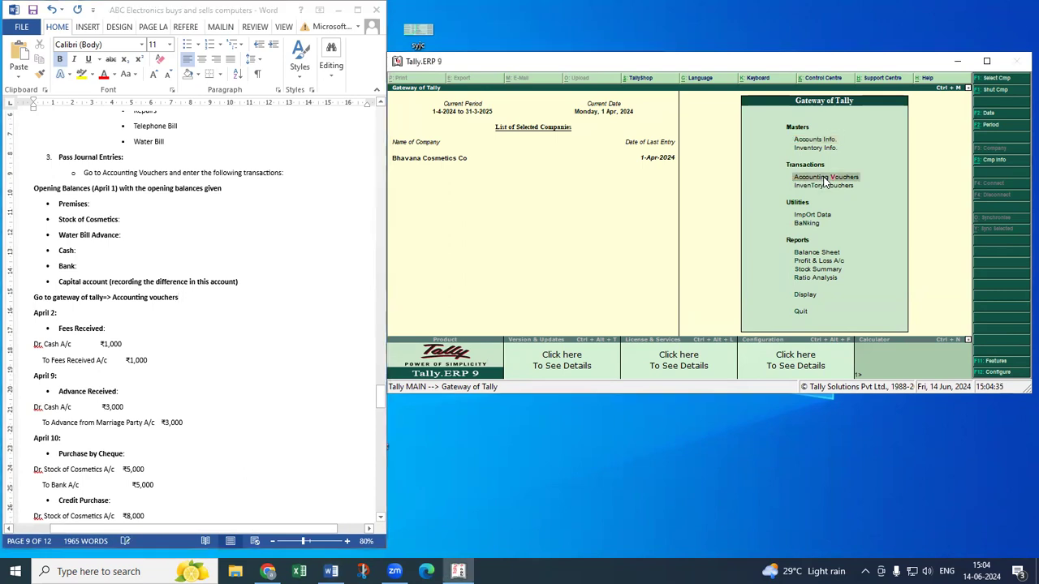
click(825, 181)
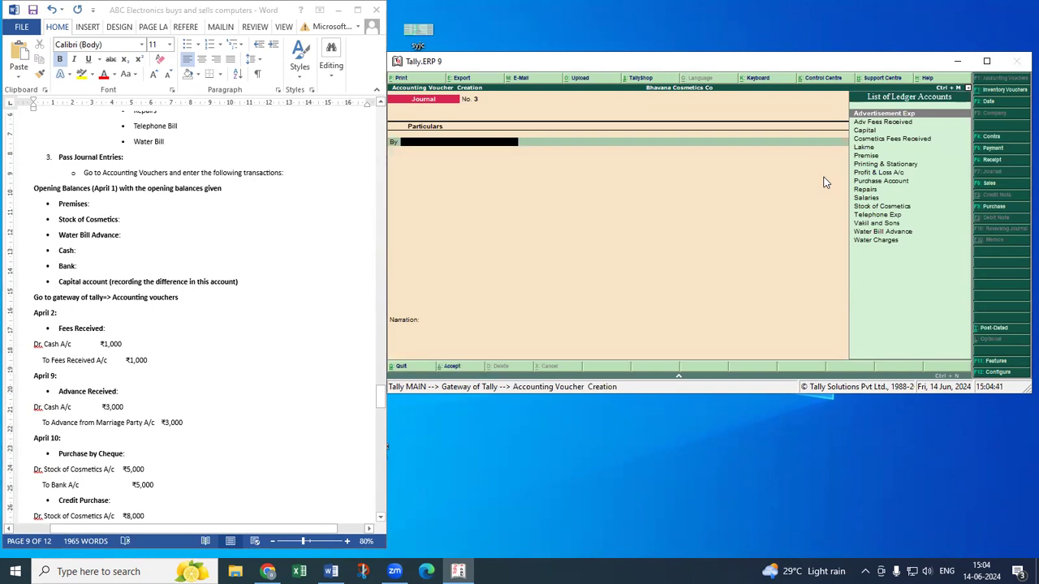
click(203, 298)
text(=)
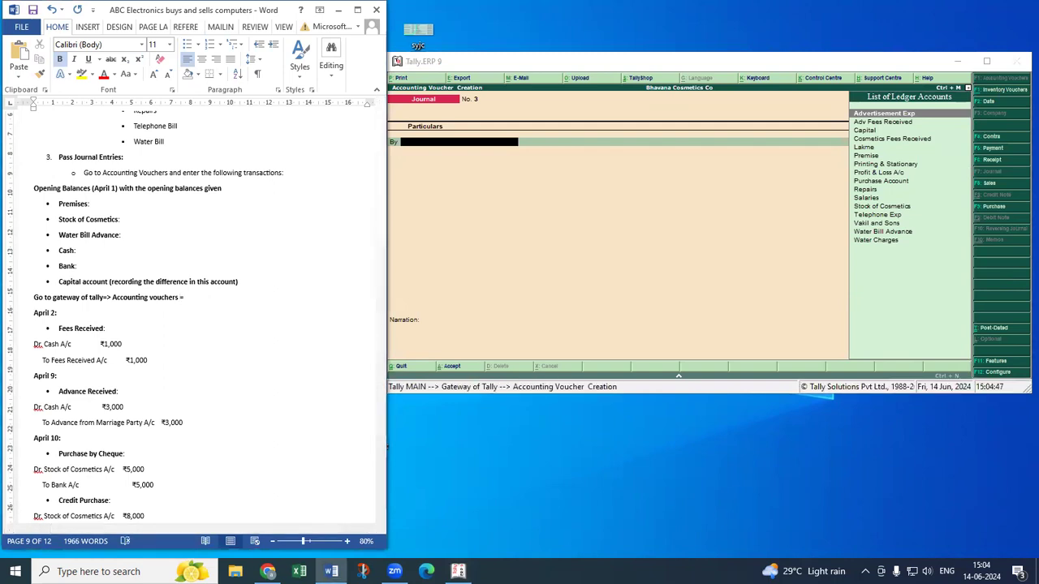
text(>f6 for receipts)
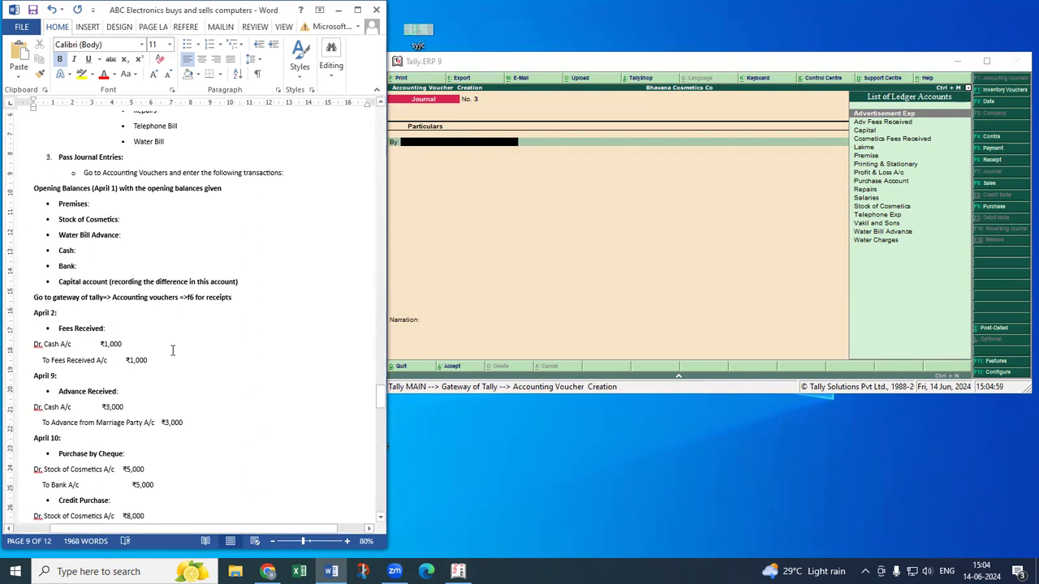
Step: Review the Word document's trial balance section, including the ledger balances and the debit and credit totals
scroll(174, 349, down, 3)
scroll(174, 349, down, 20)
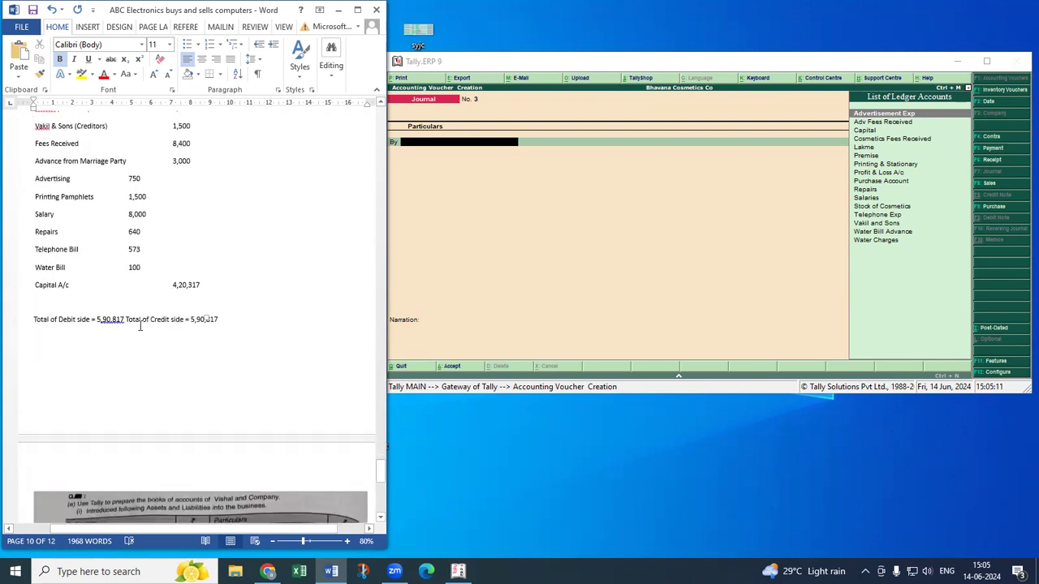
scroll(141, 346, down, 3)
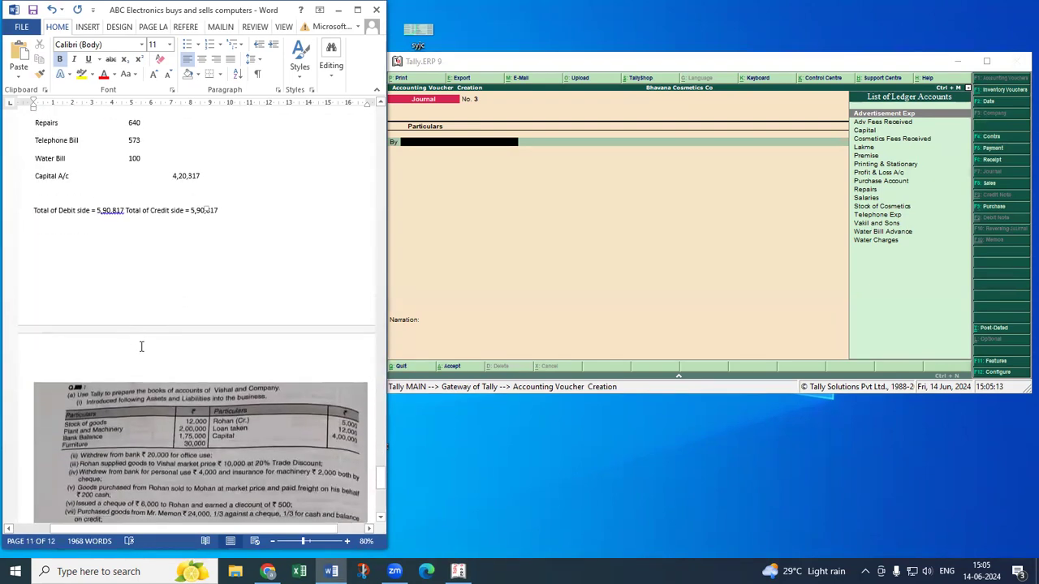
scroll(141, 346, up, 12)
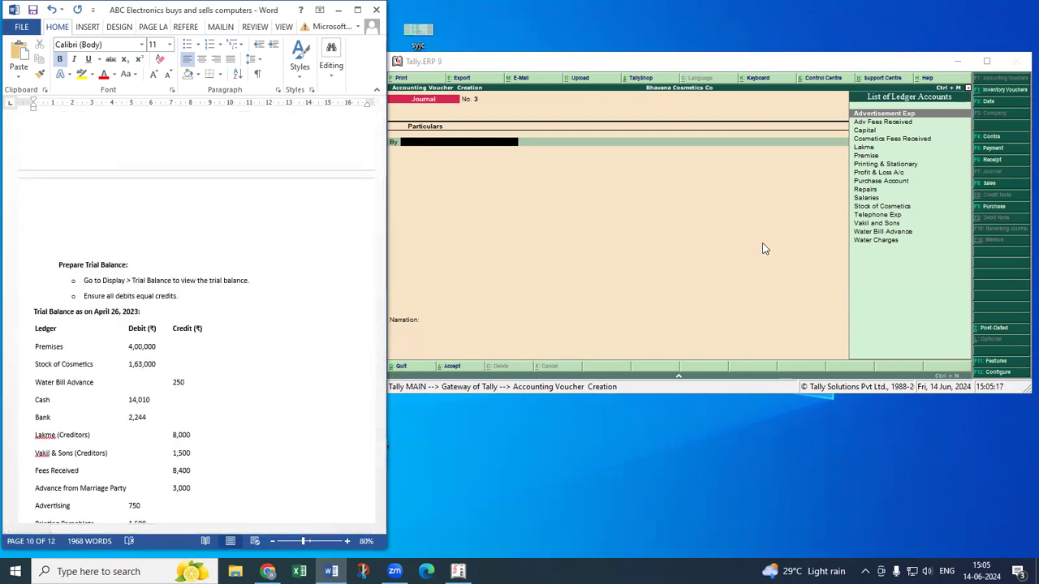
click(802, 5)
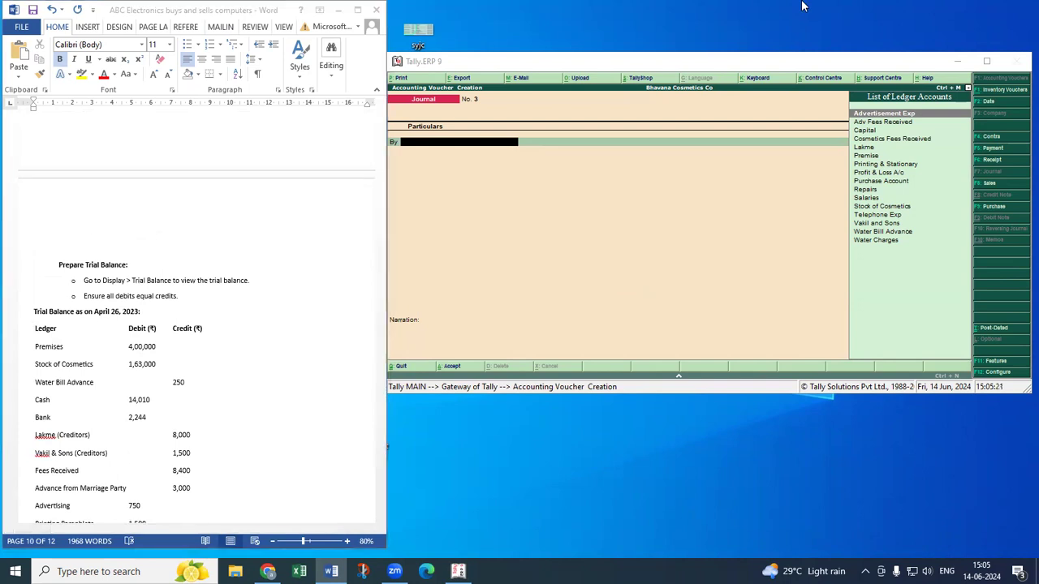